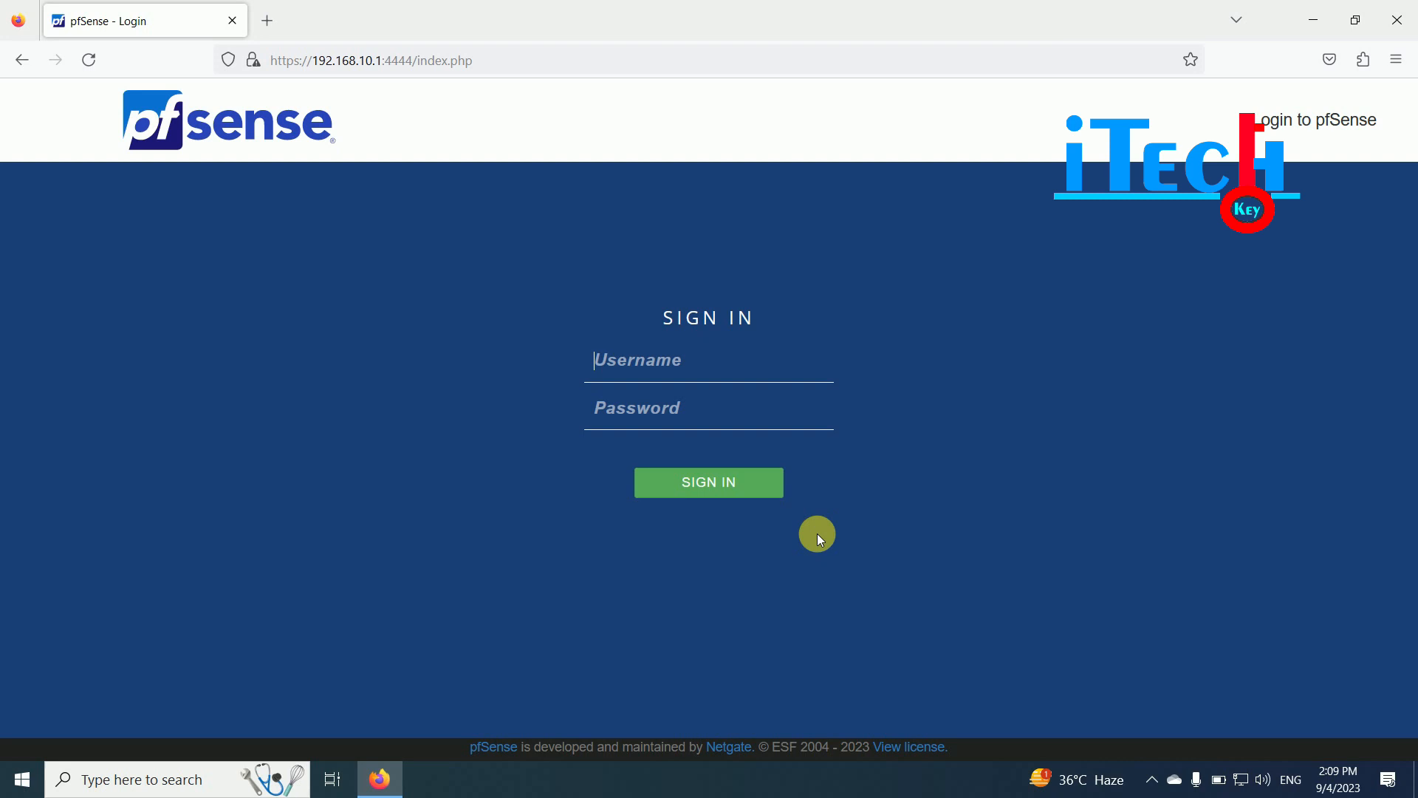
- Sign in with the admin credentials and open Firewall > NAT > Port Forward
text(admin******)
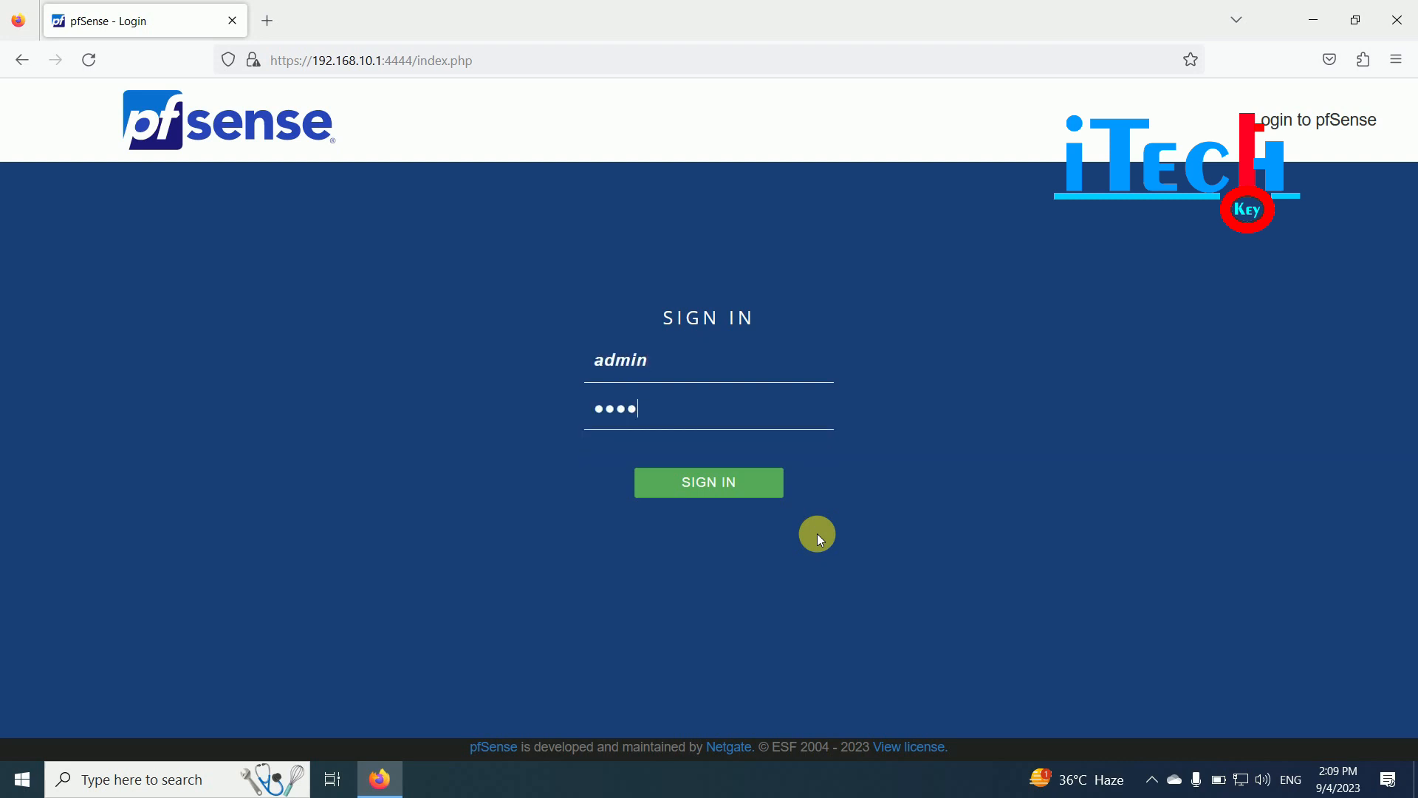
text(****)
key(Return)
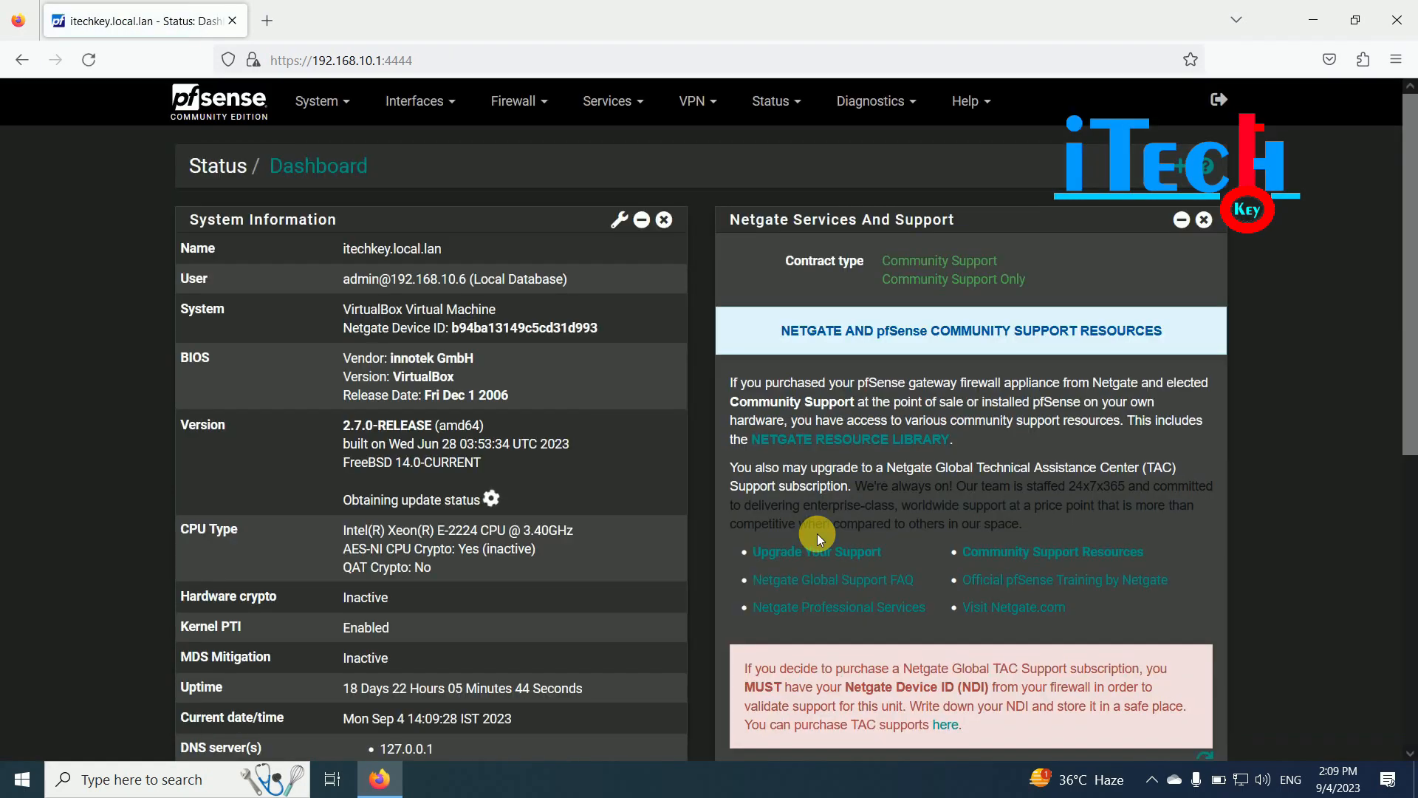
click(519, 102)
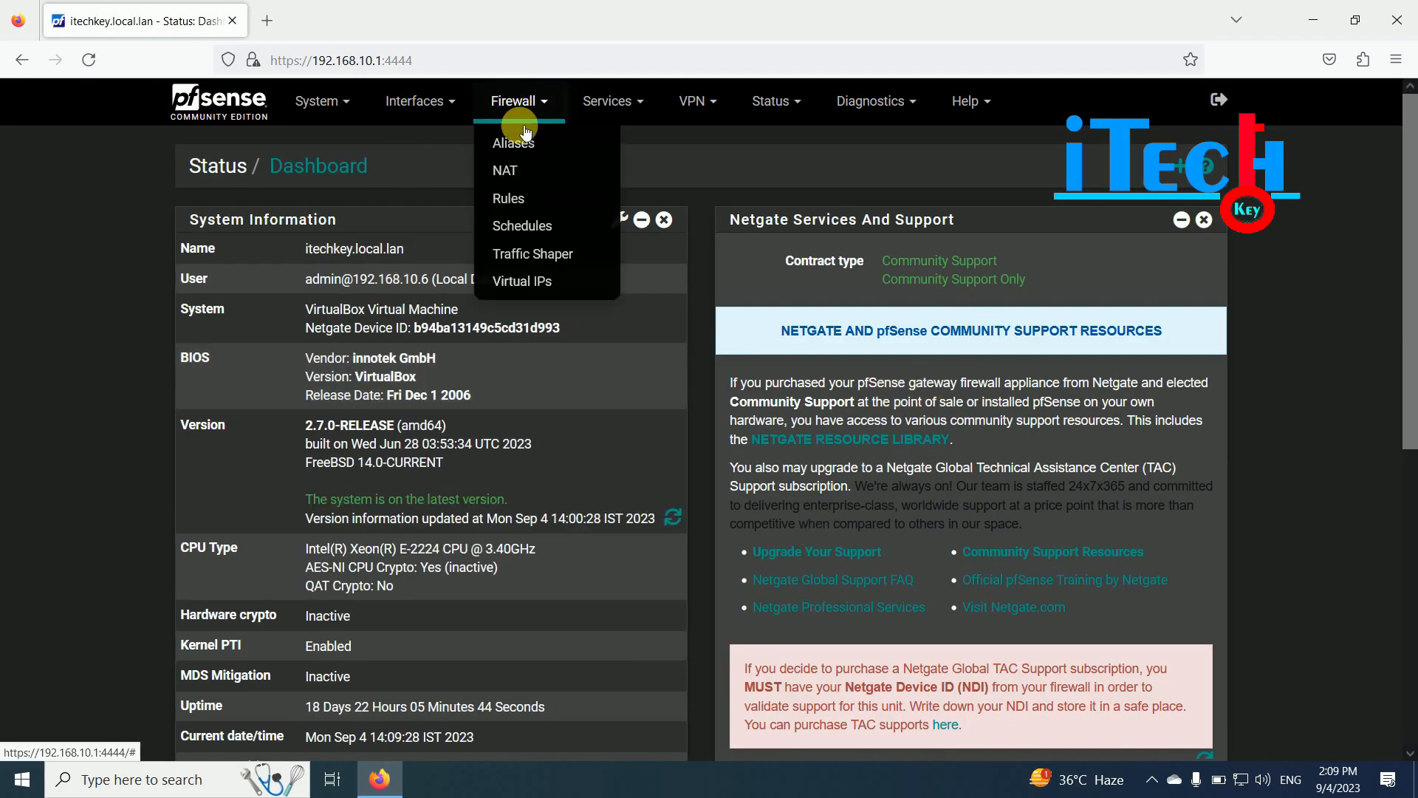
click(533, 200)
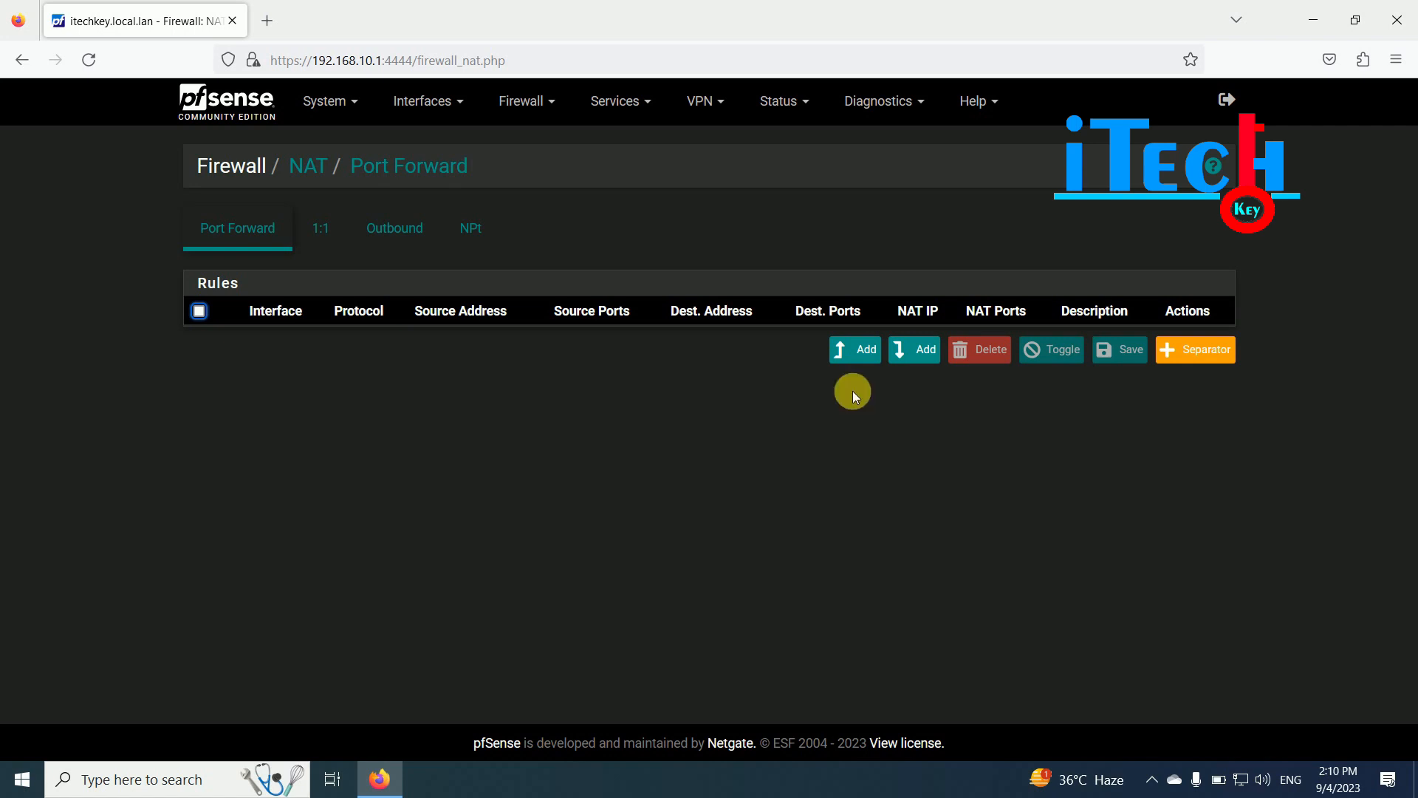
- Add a new port forward rule at the top of the list, keeping Address Family IPv4
click(855, 349)
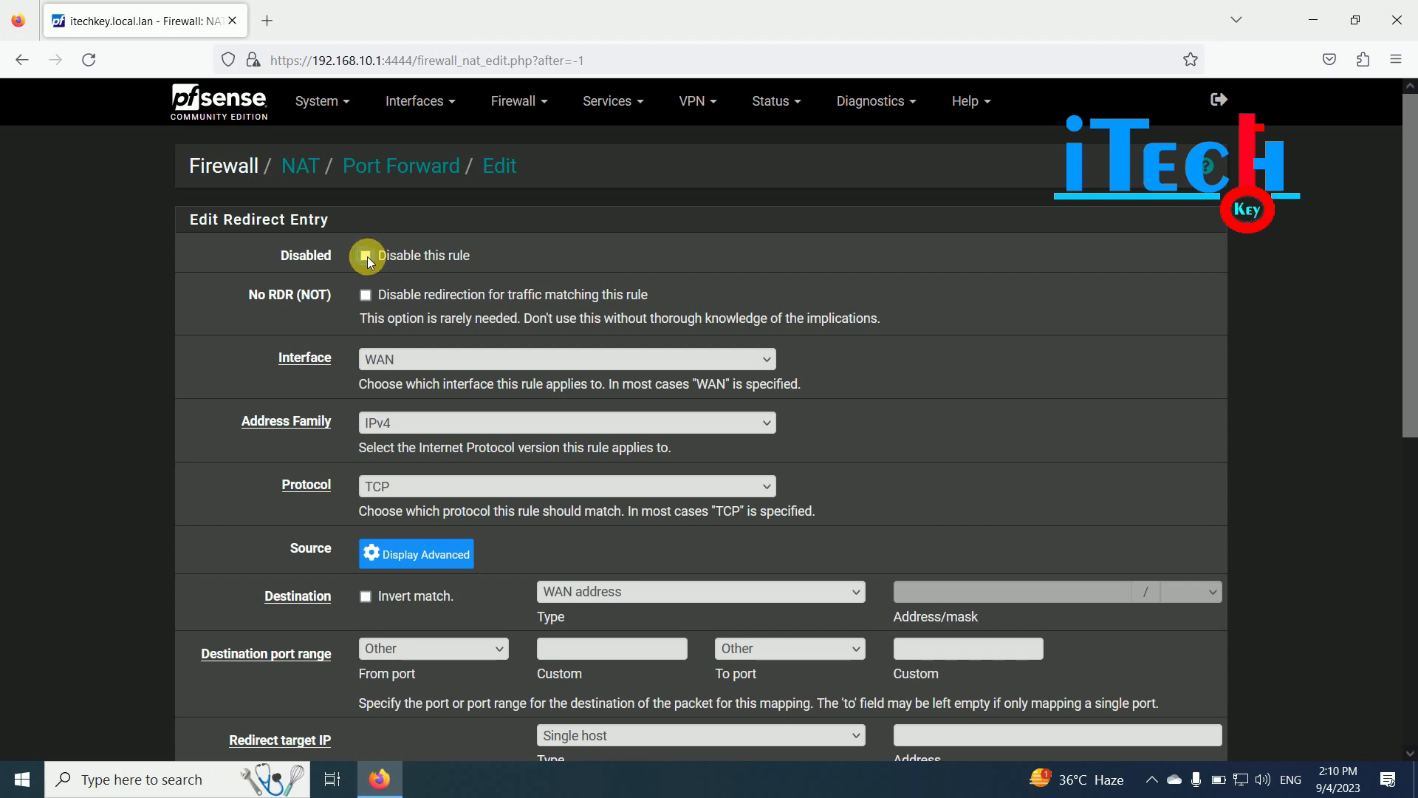
scroll(557, 309, down, 1)
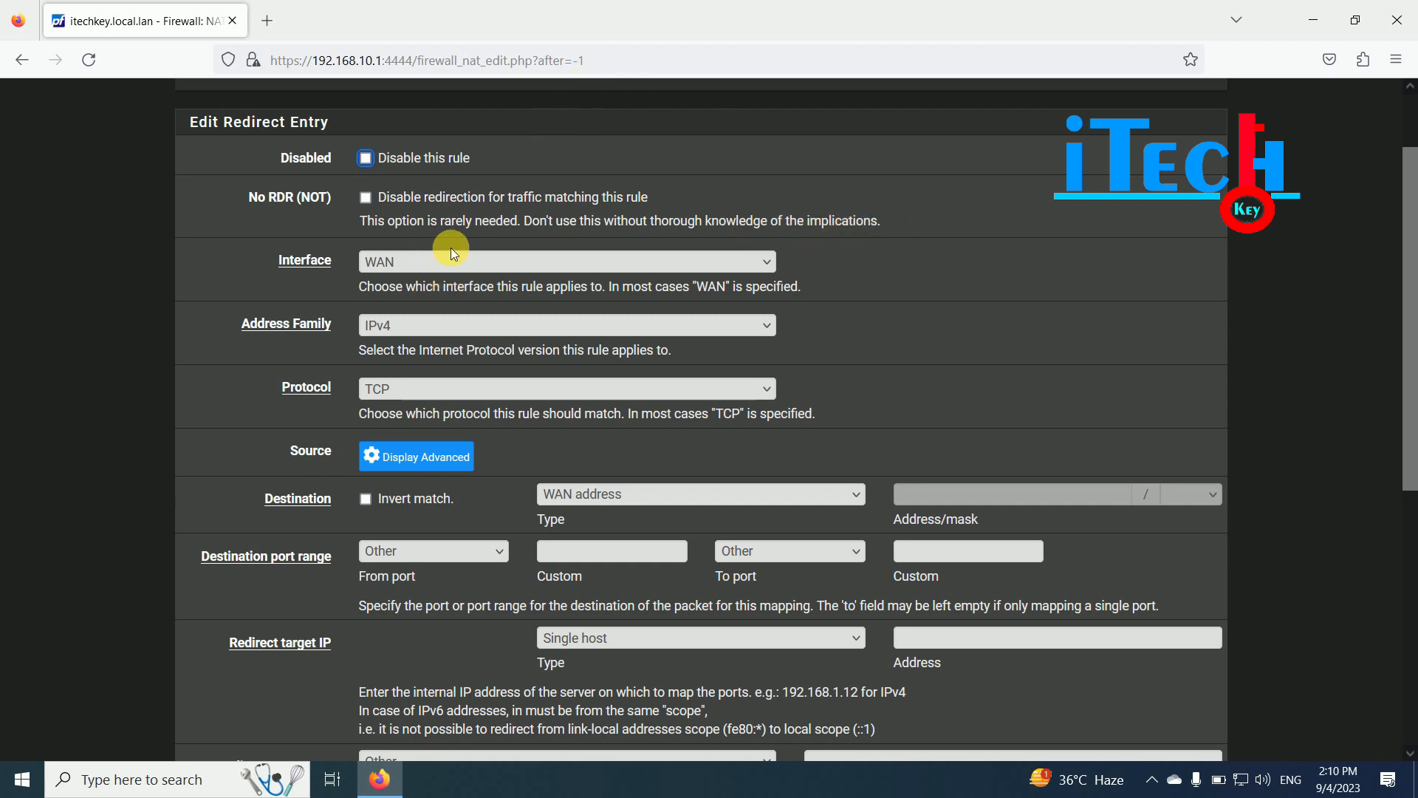
scroll(469, 266, up, 1)
scroll(444, 310, down, 1)
click(406, 325)
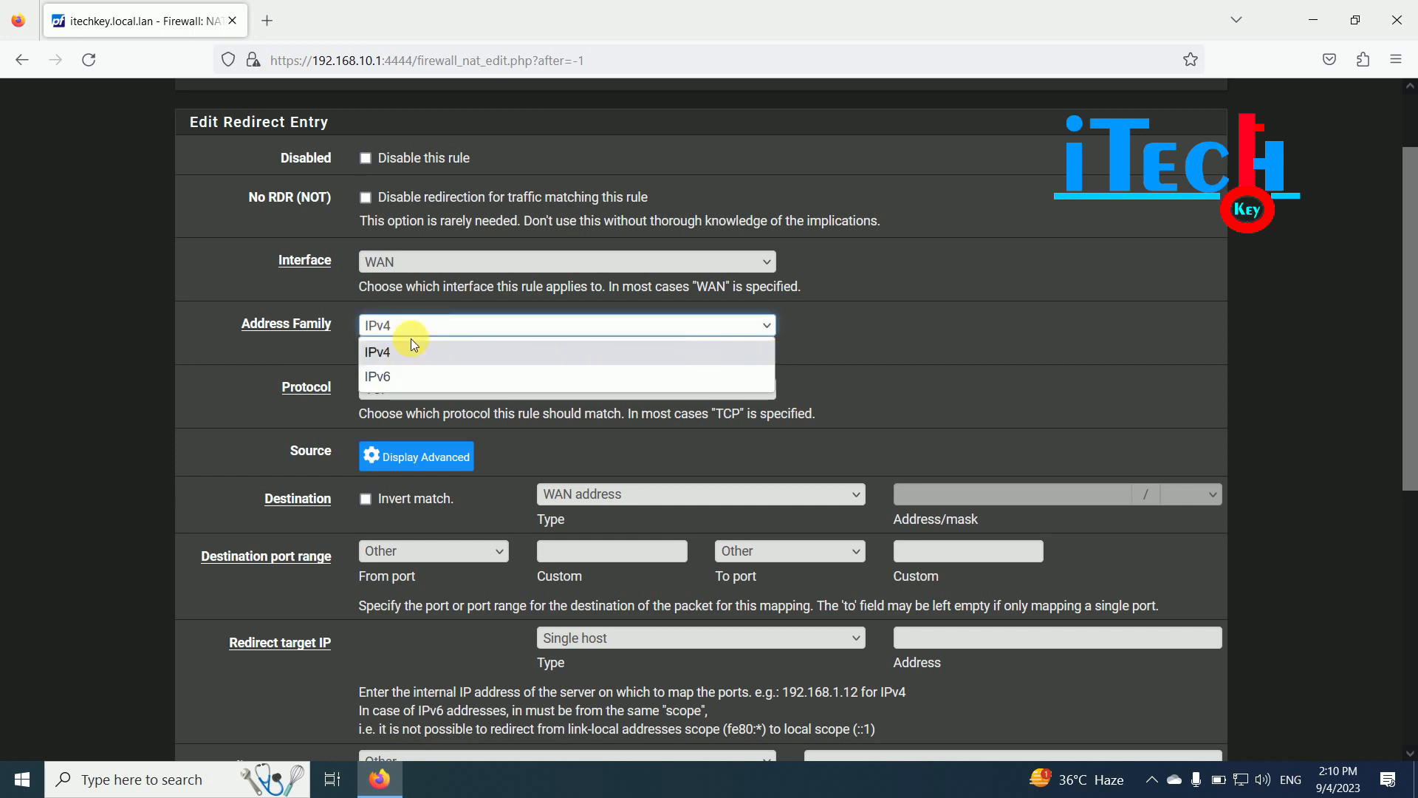
click(354, 305)
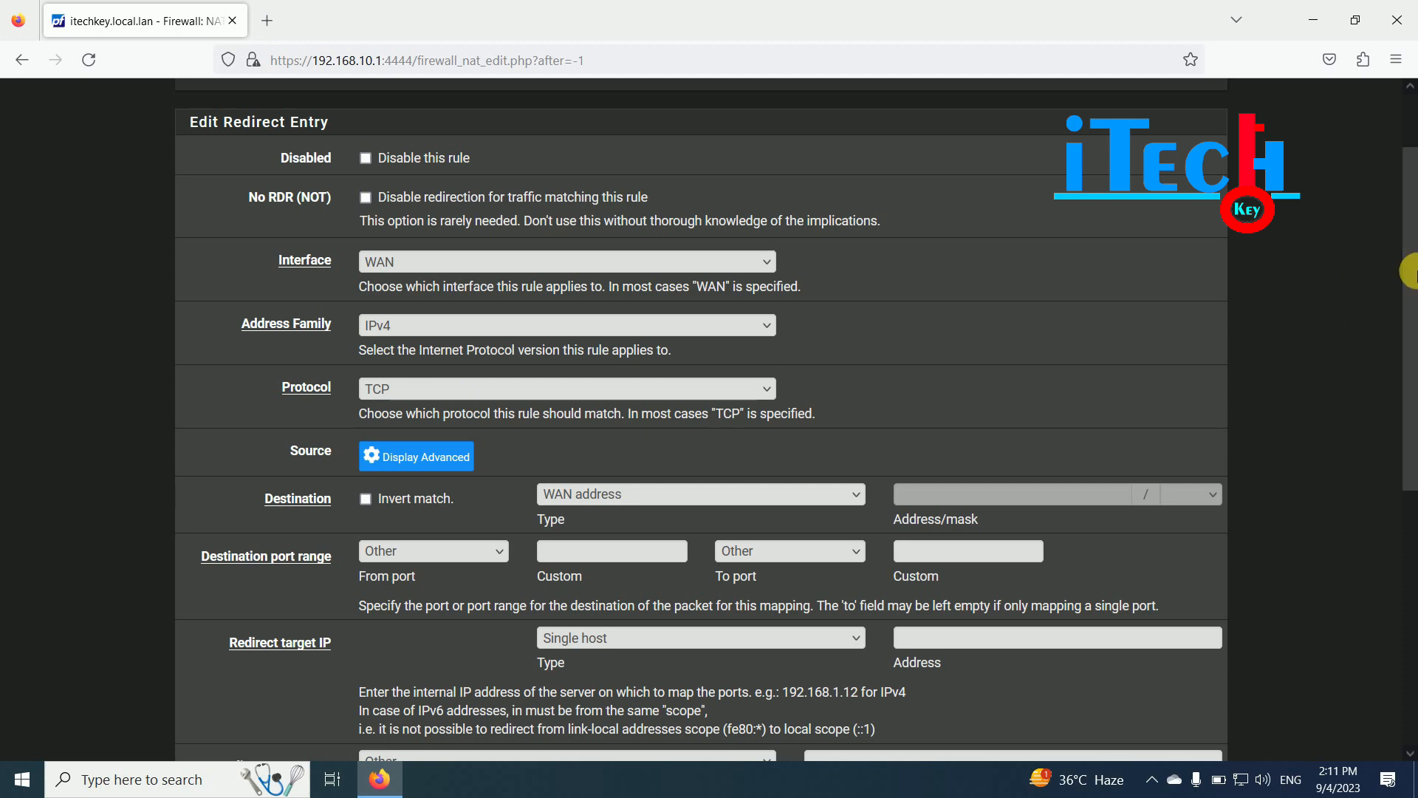
scroll(1349, 310, down, 2)
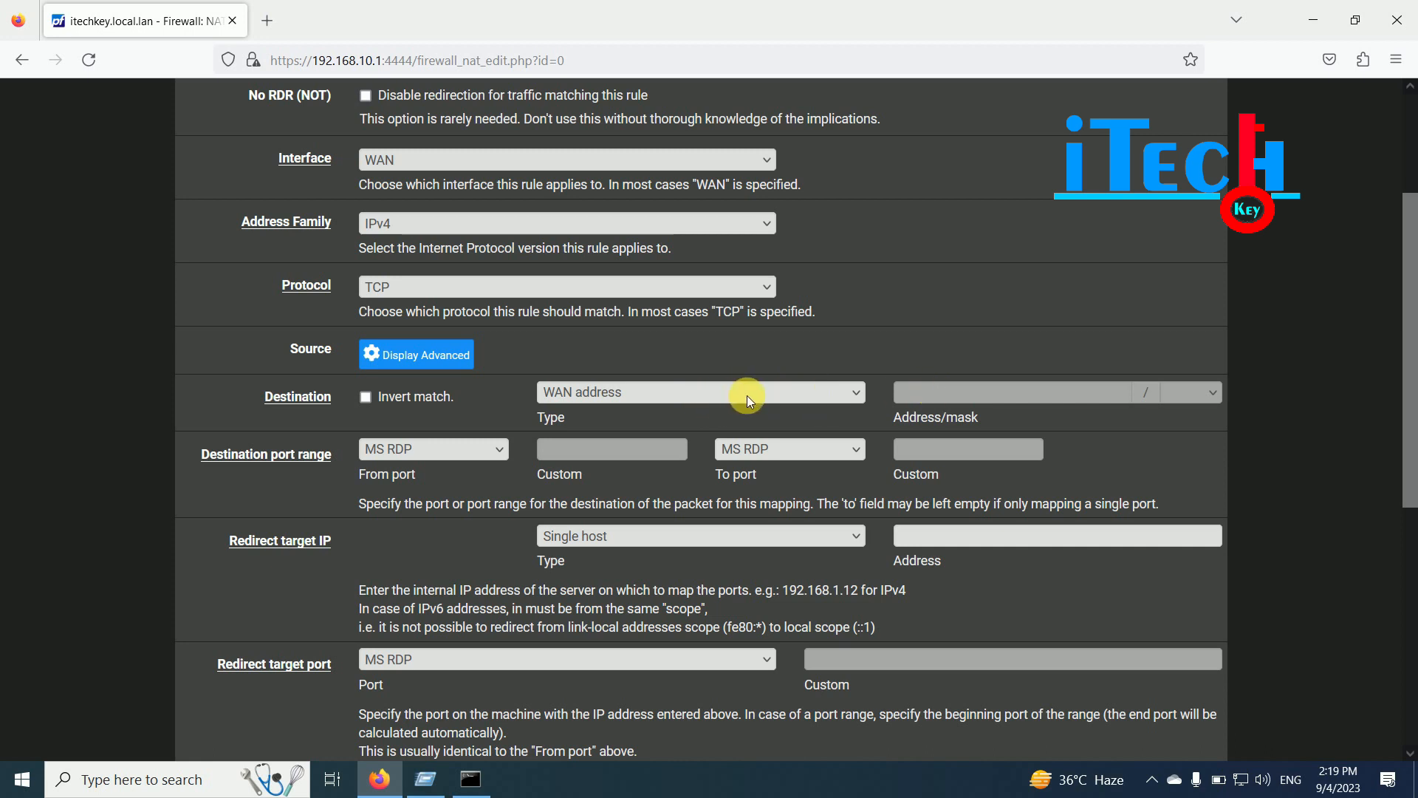
- Try Network, then Single host or alias as the rule's destination type
click(823, 394)
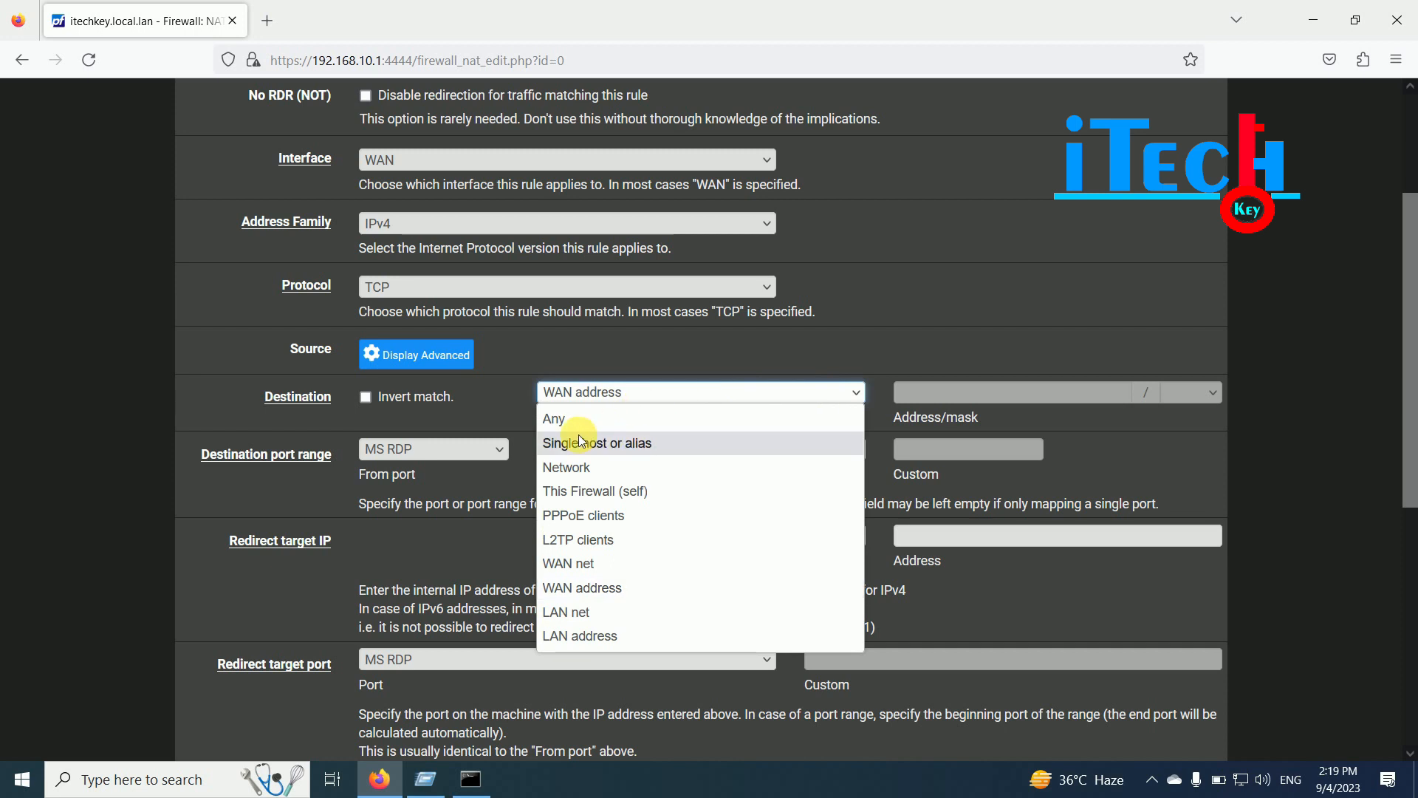
click(574, 472)
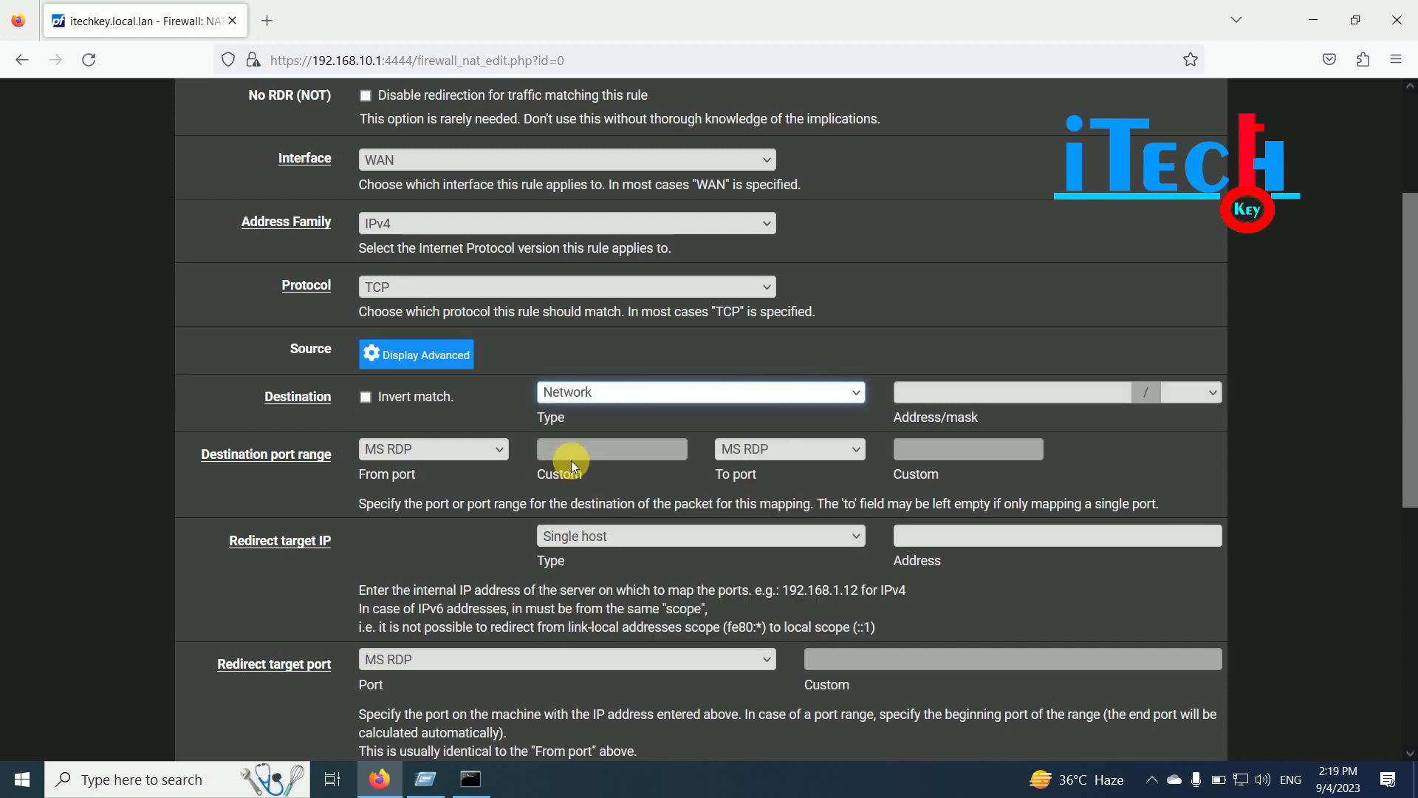
click(920, 392)
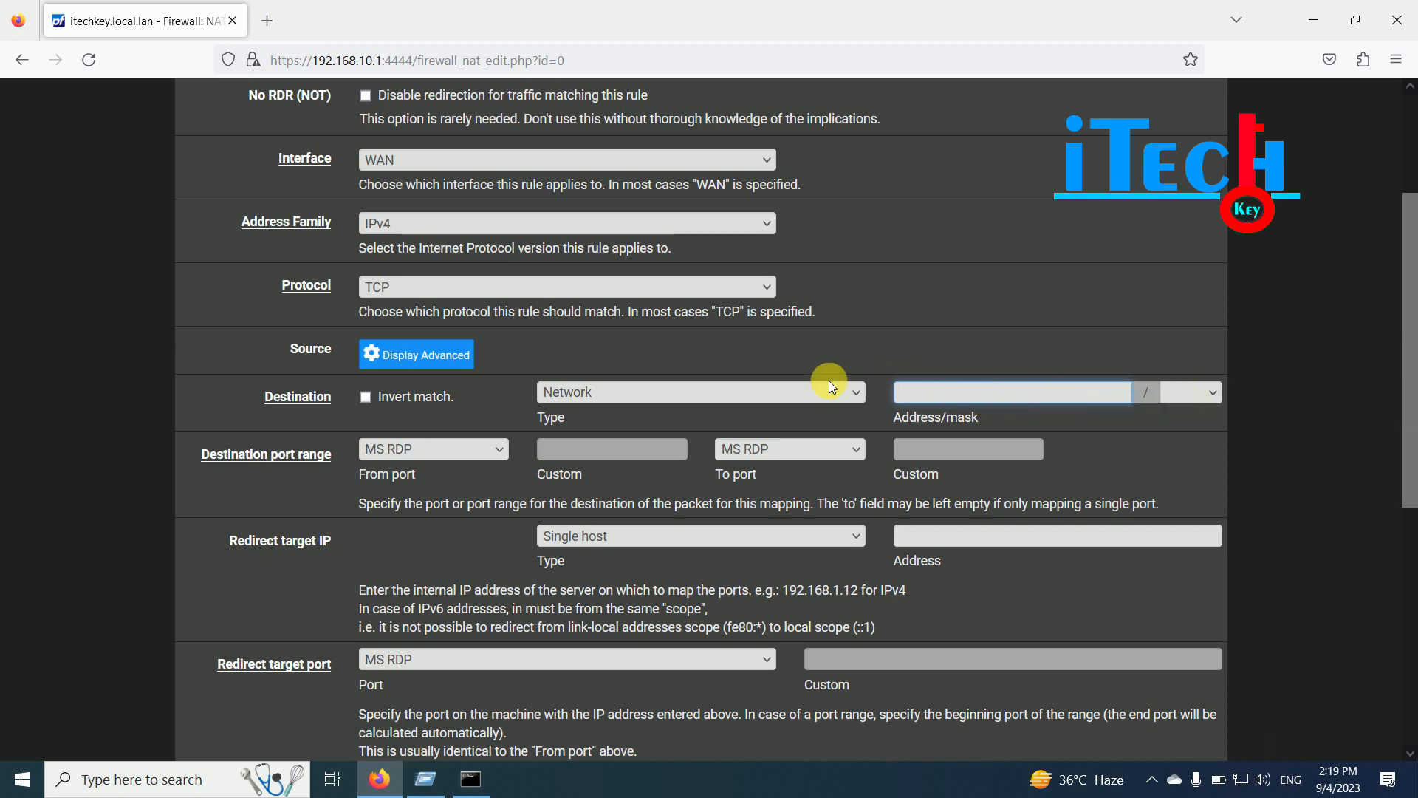
click(762, 388)
click(597, 444)
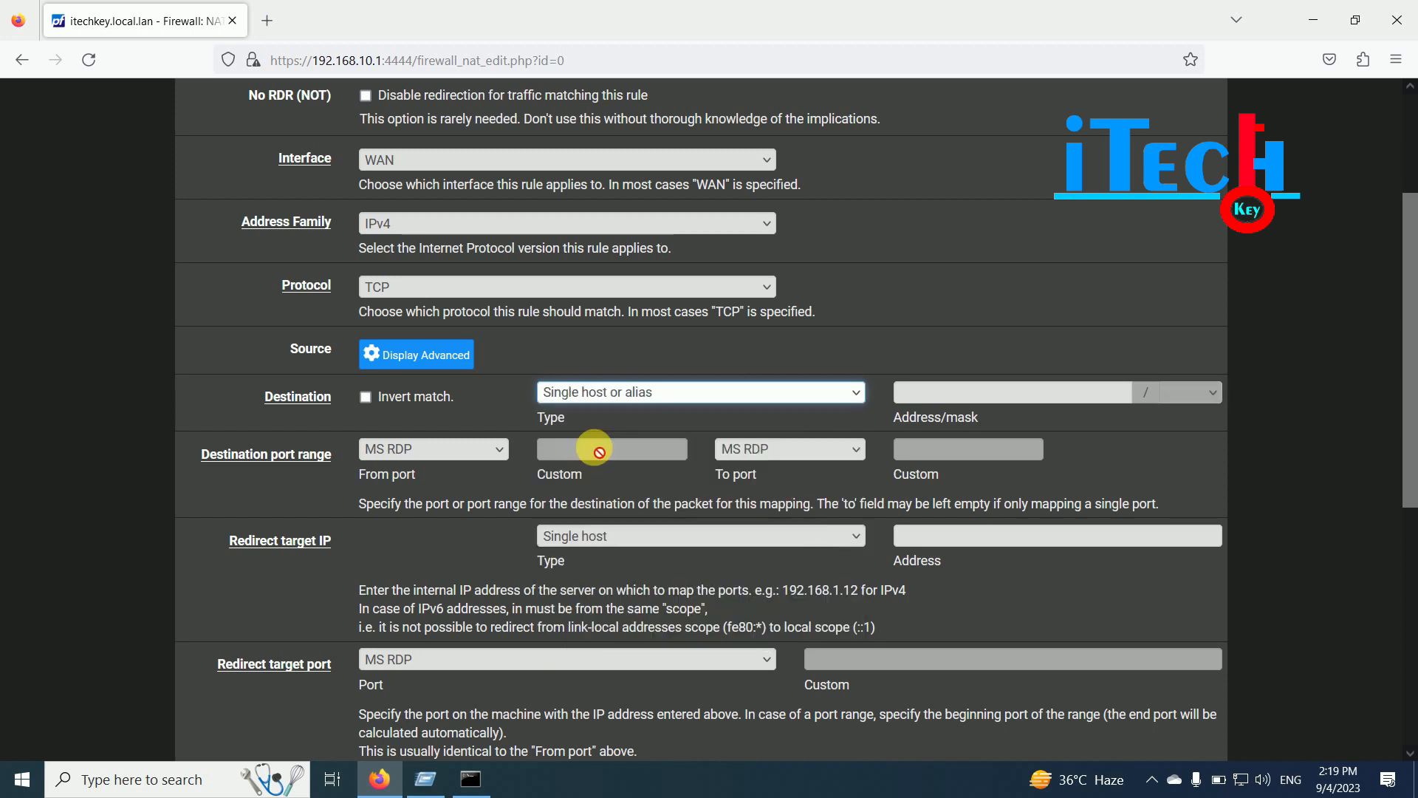
click(949, 400)
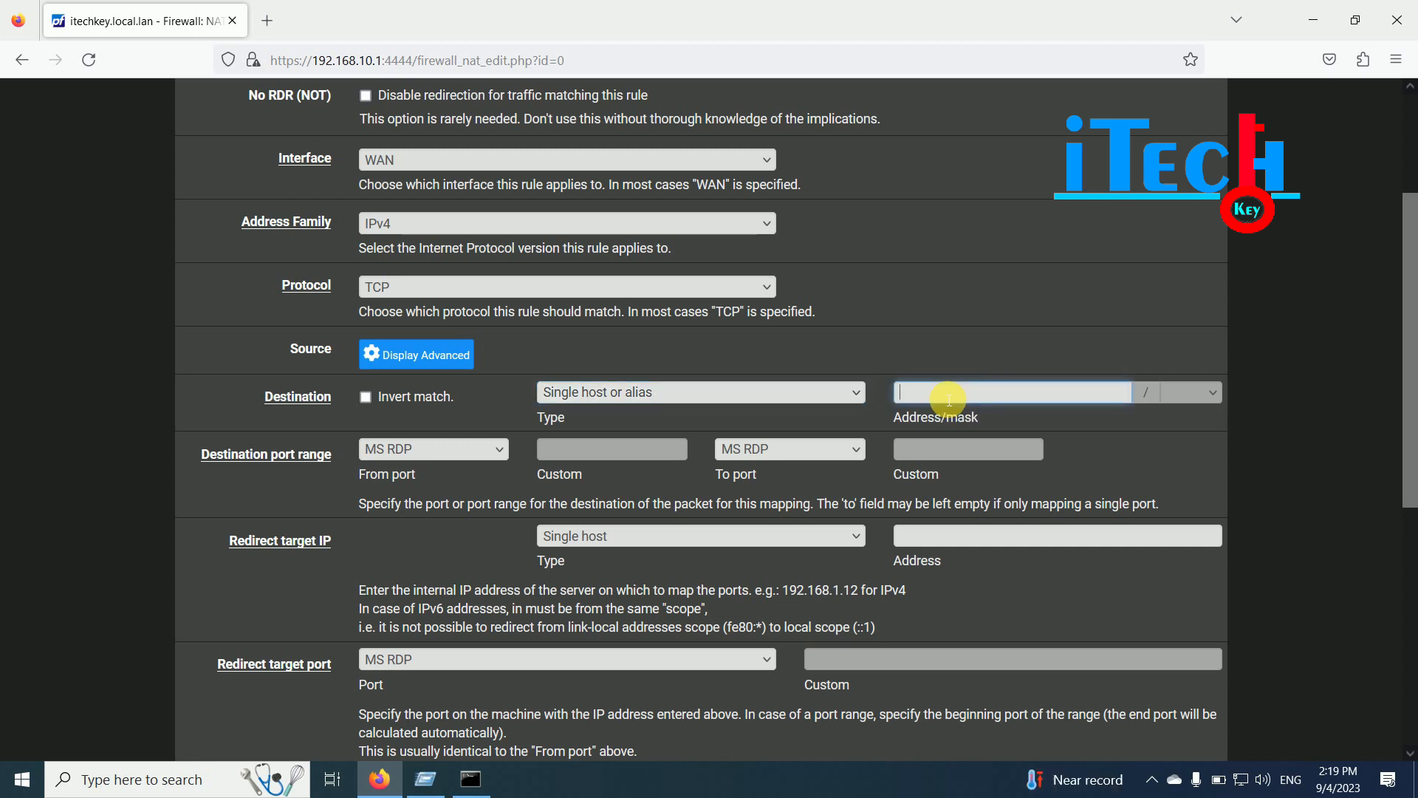
- Switch the destination type to Any, briefly test WAN address, and settle on Any
click(809, 392)
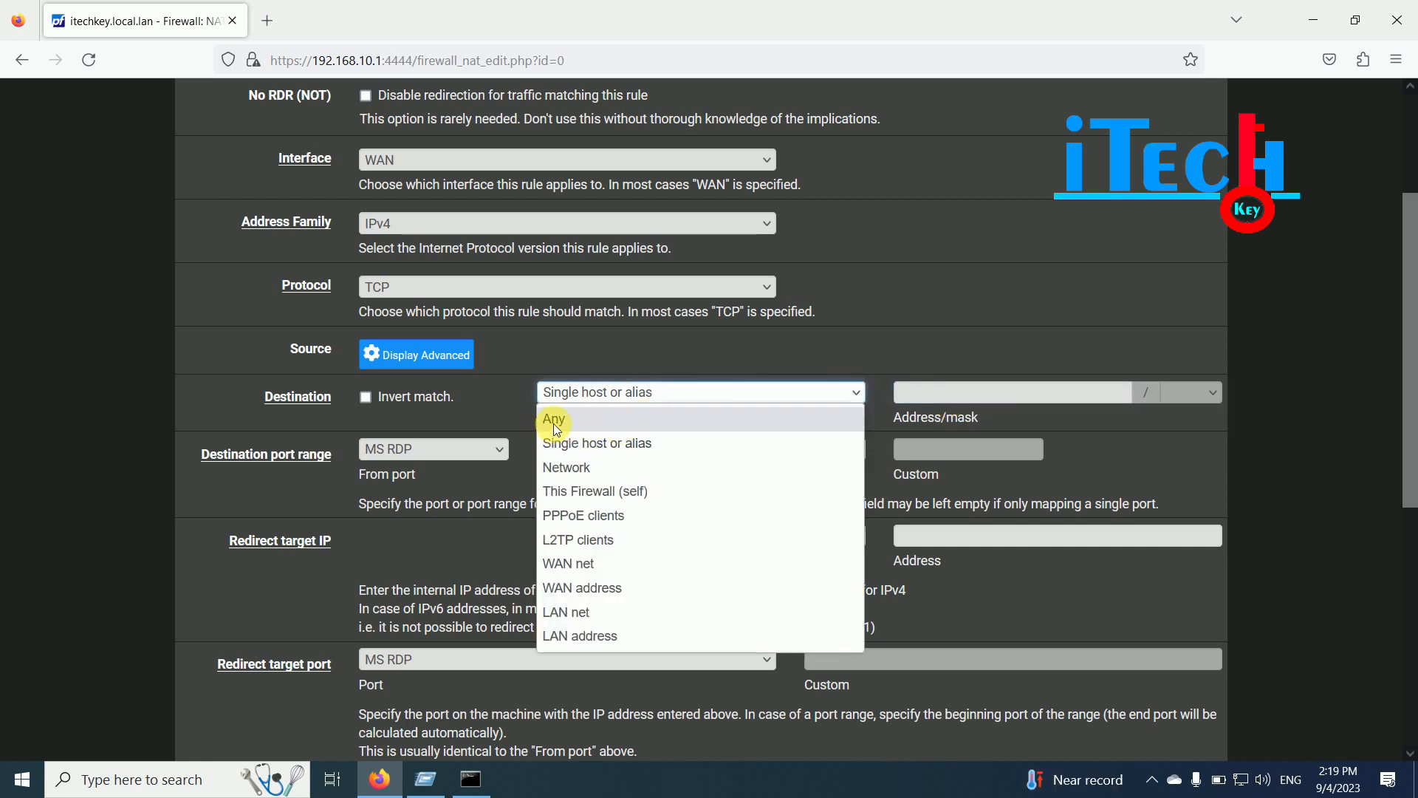
click(556, 422)
double_click(774, 392)
click(991, 395)
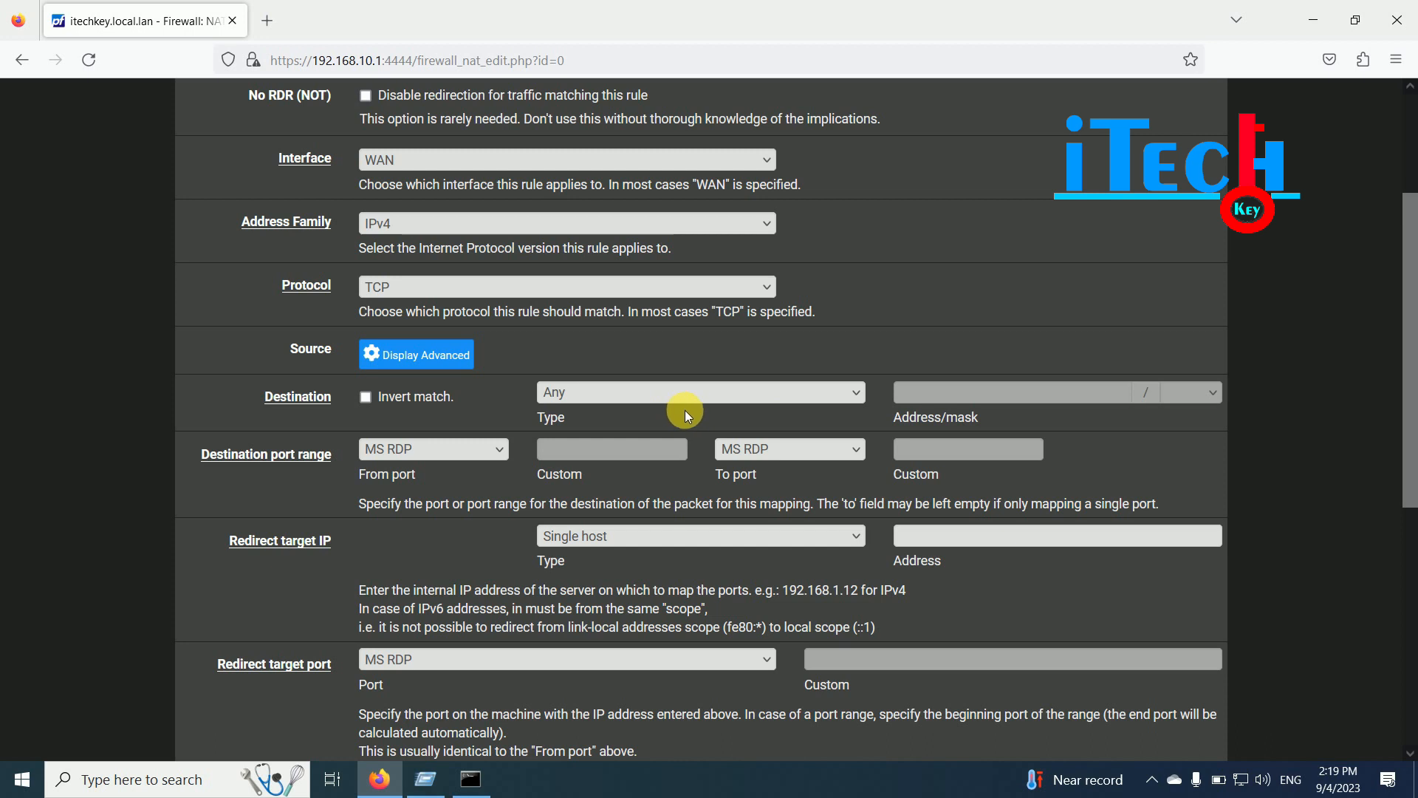
click(792, 396)
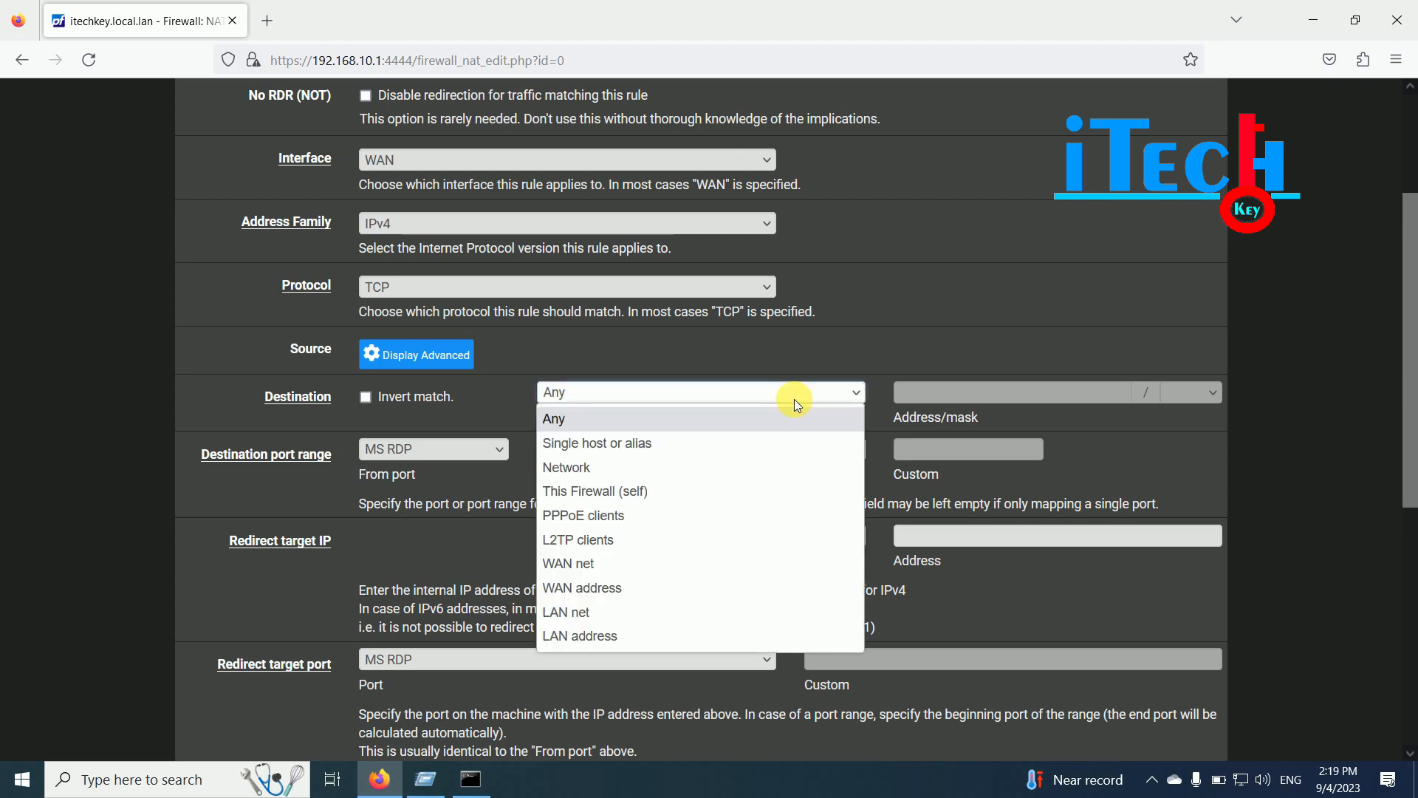
click(589, 591)
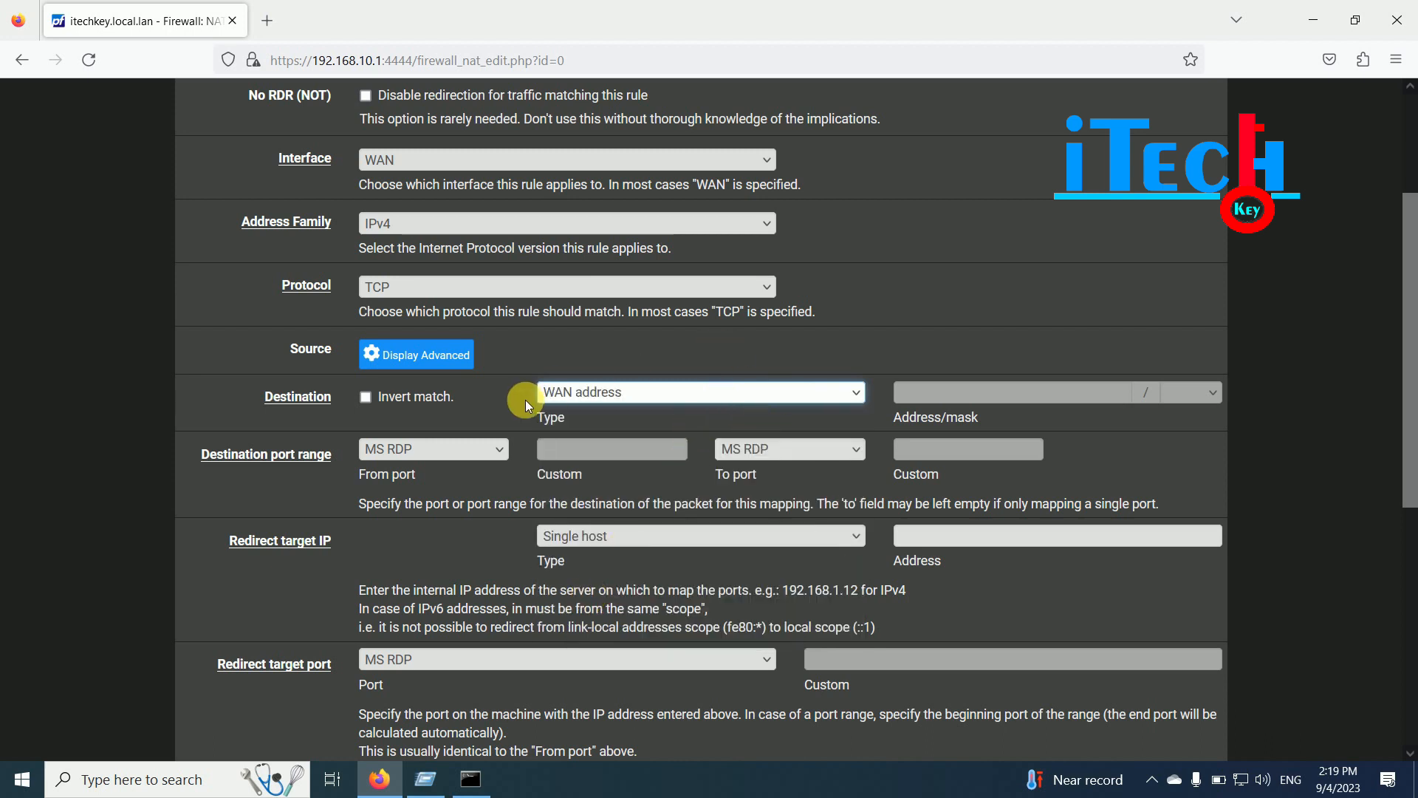
click(667, 391)
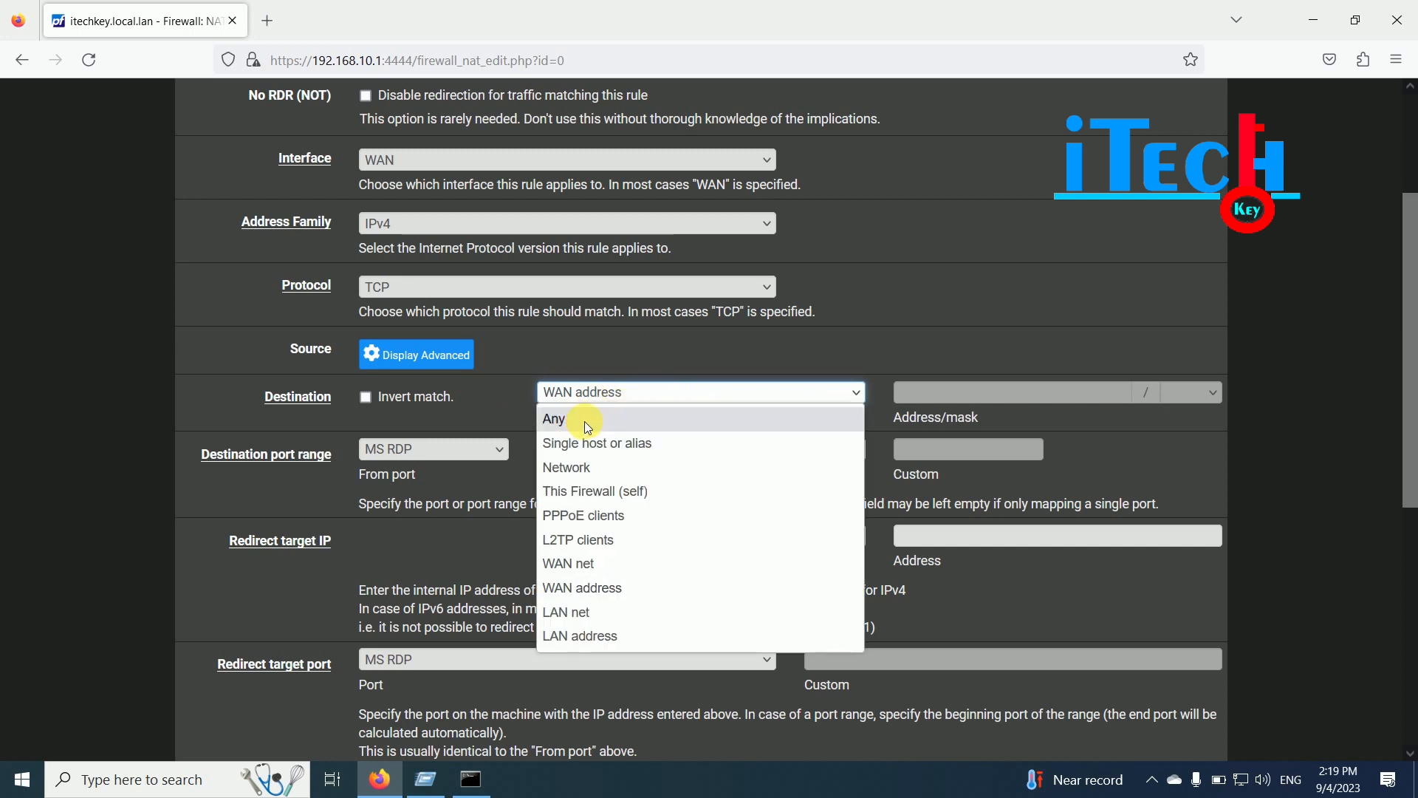
click(584, 418)
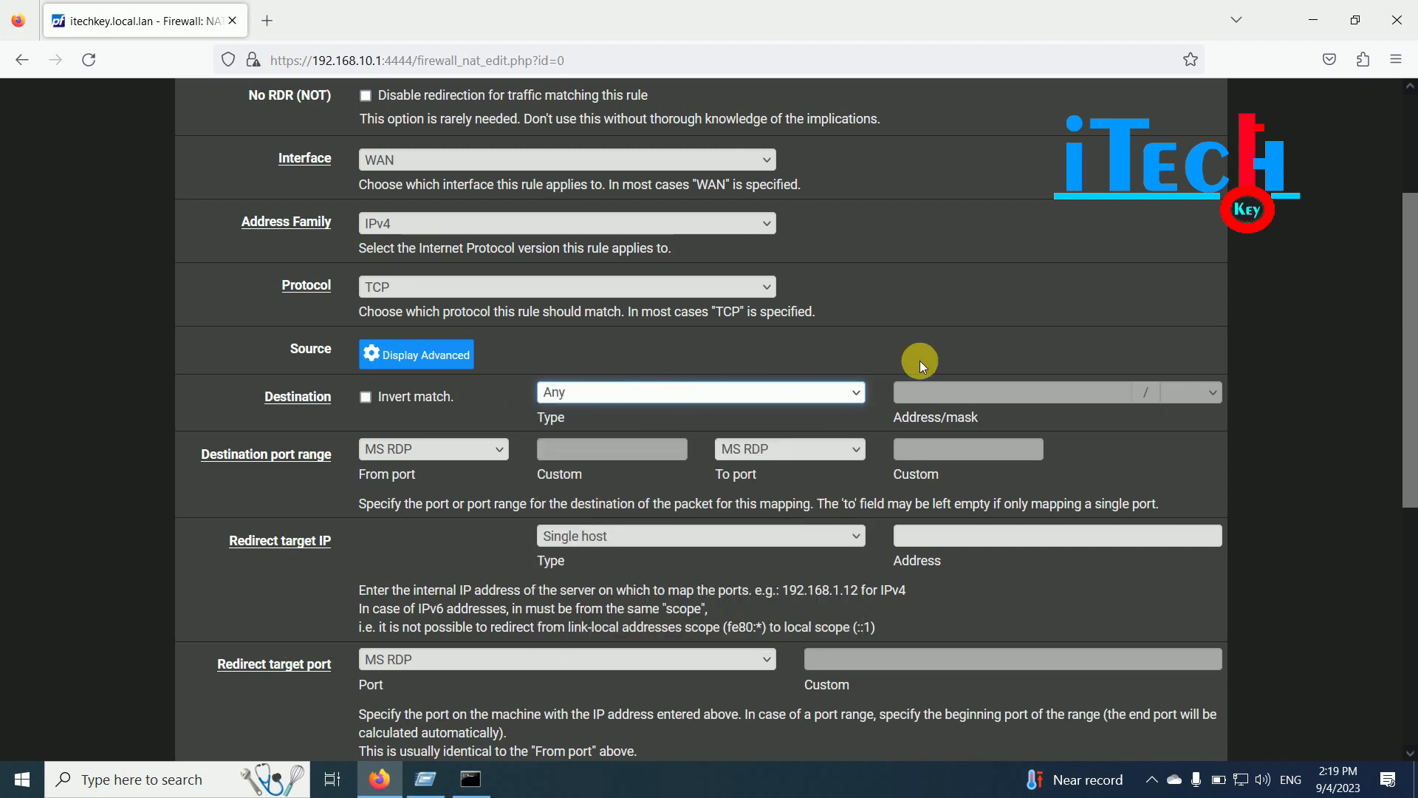
click(768, 392)
click(769, 391)
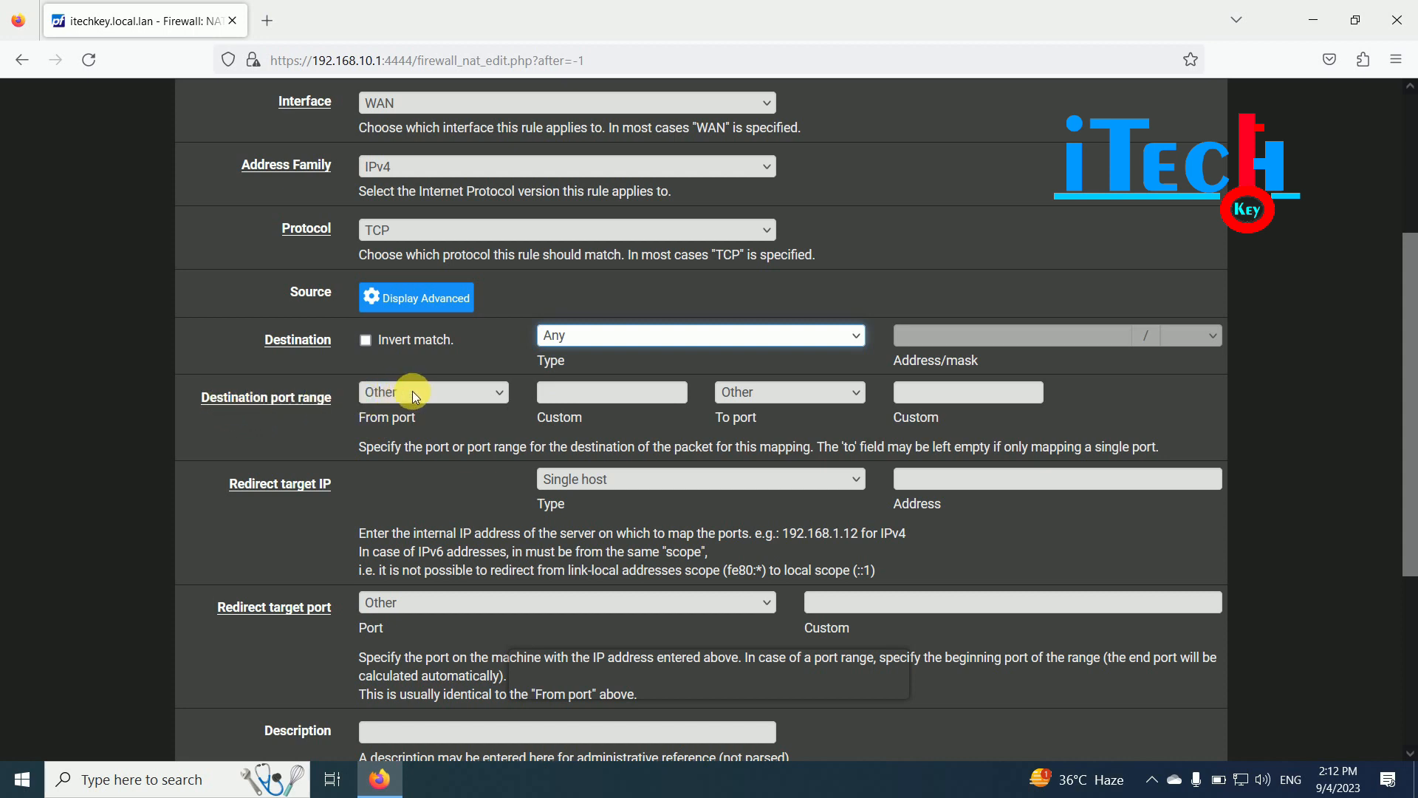
- Keep the destination From port on Other and enter custom port 3389
click(433, 392)
click(433, 392)
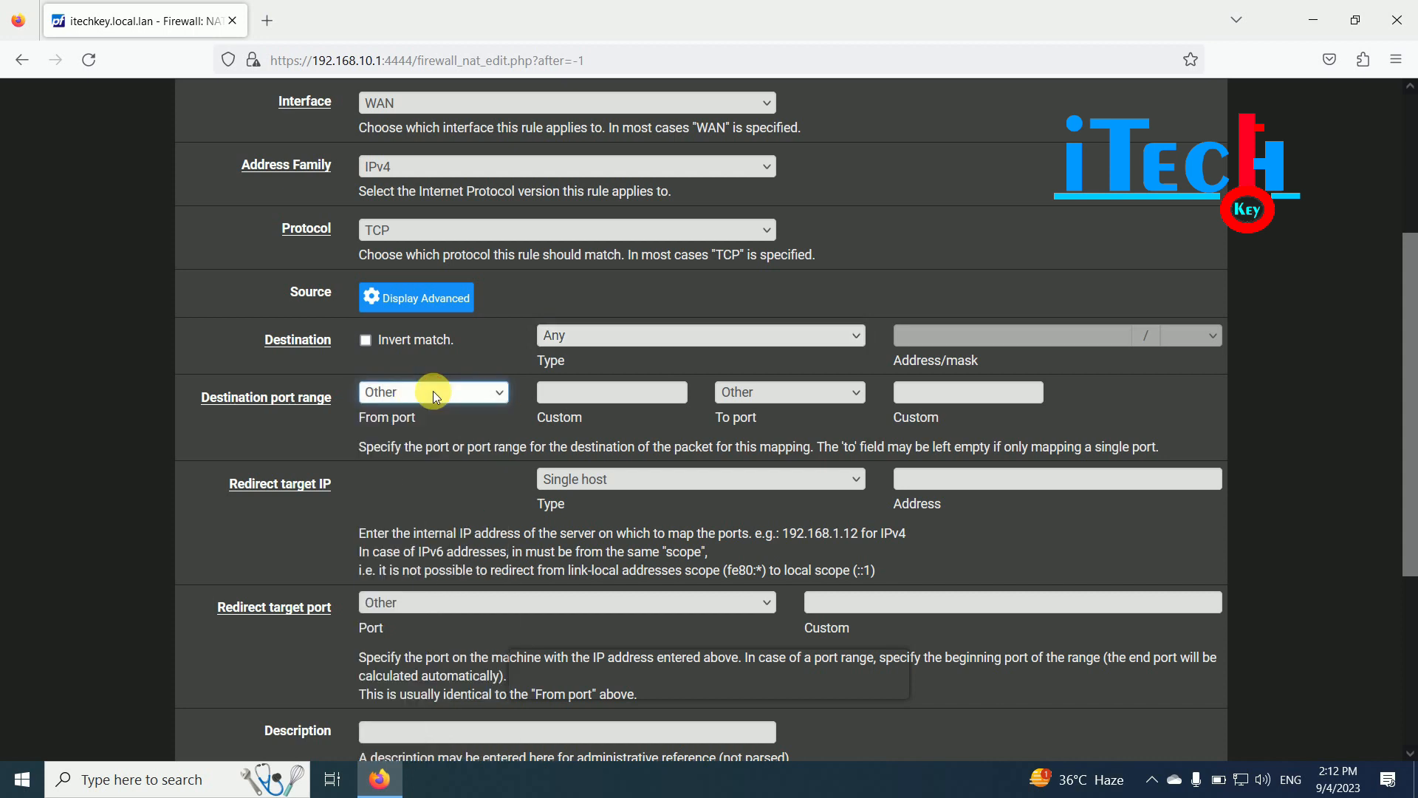
click(433, 391)
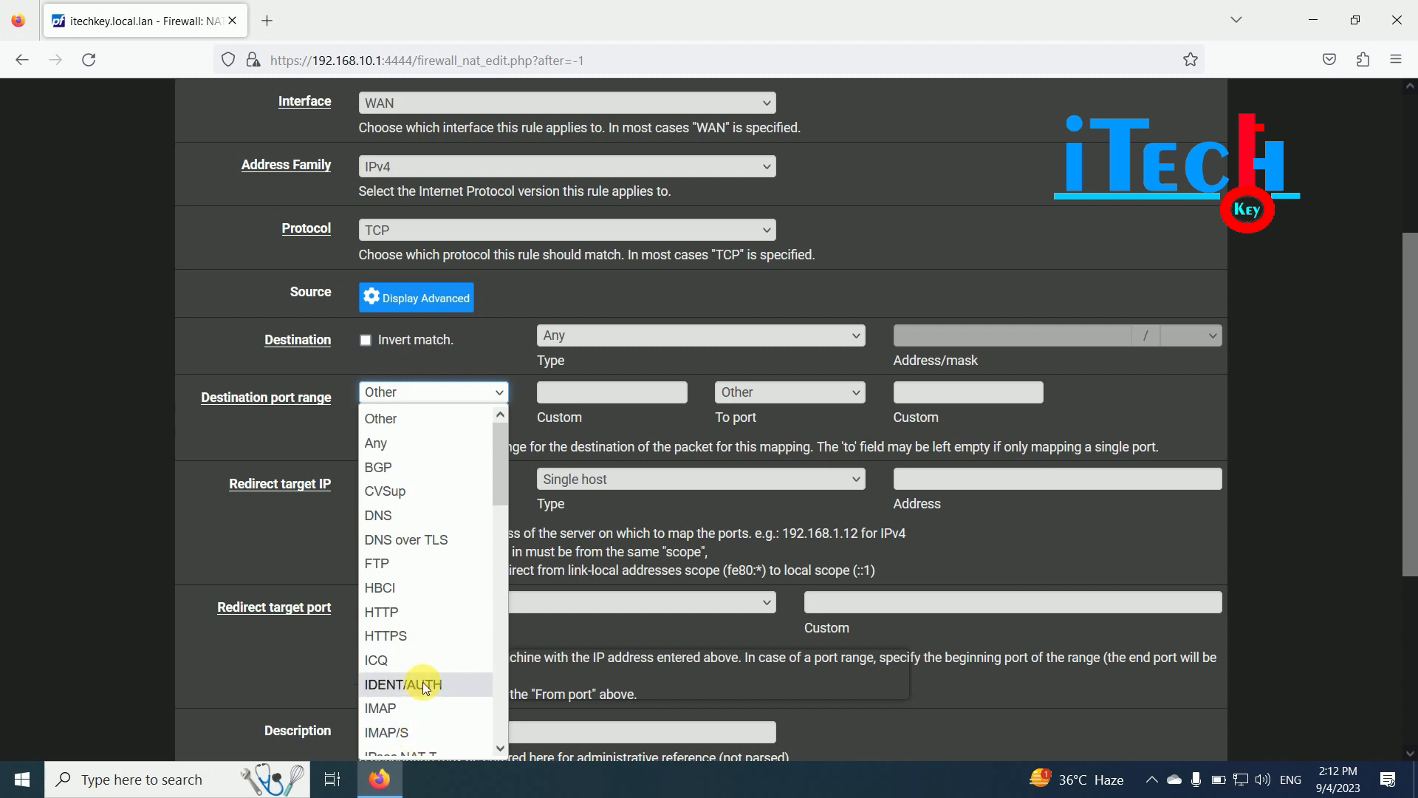
drag(503, 451, 497, 396)
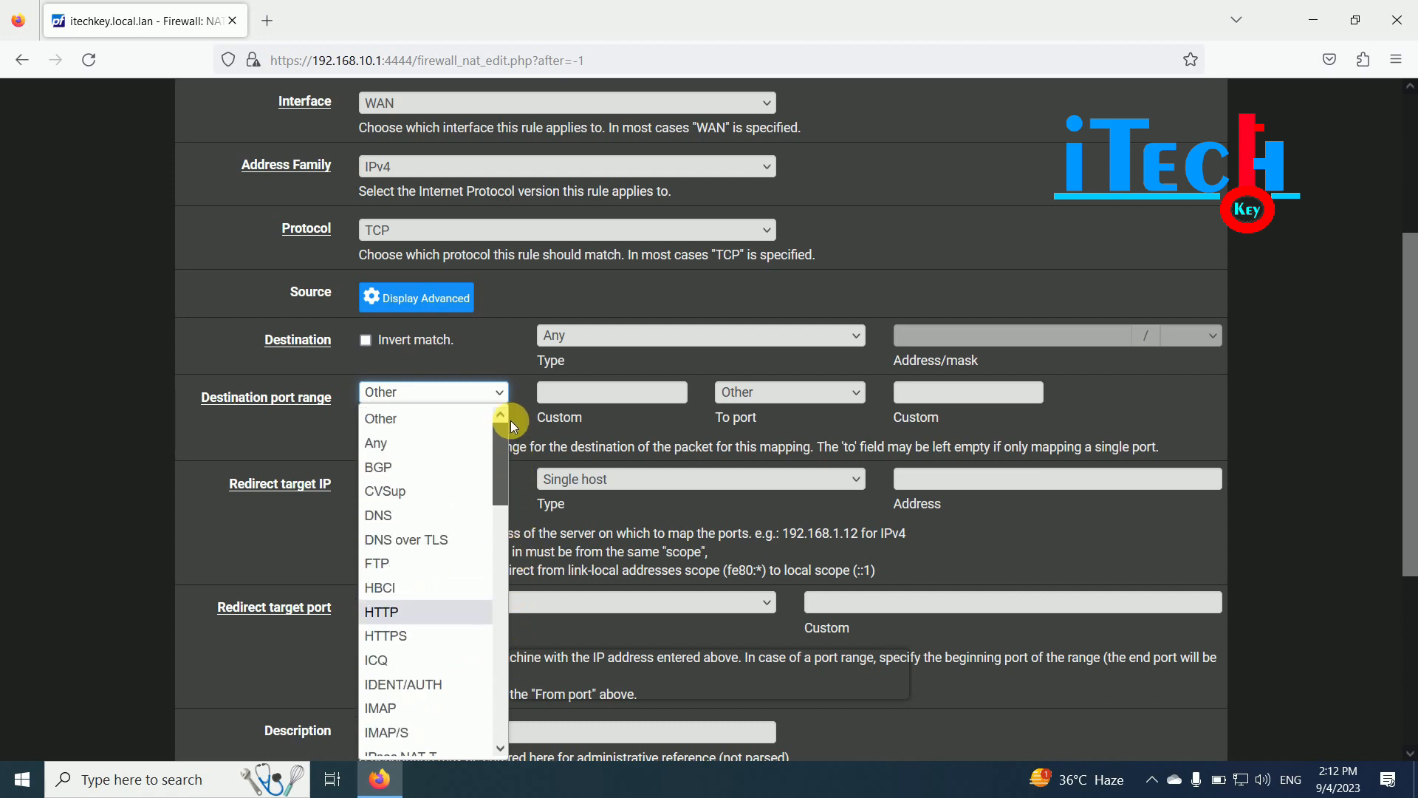
click(465, 394)
click(591, 392)
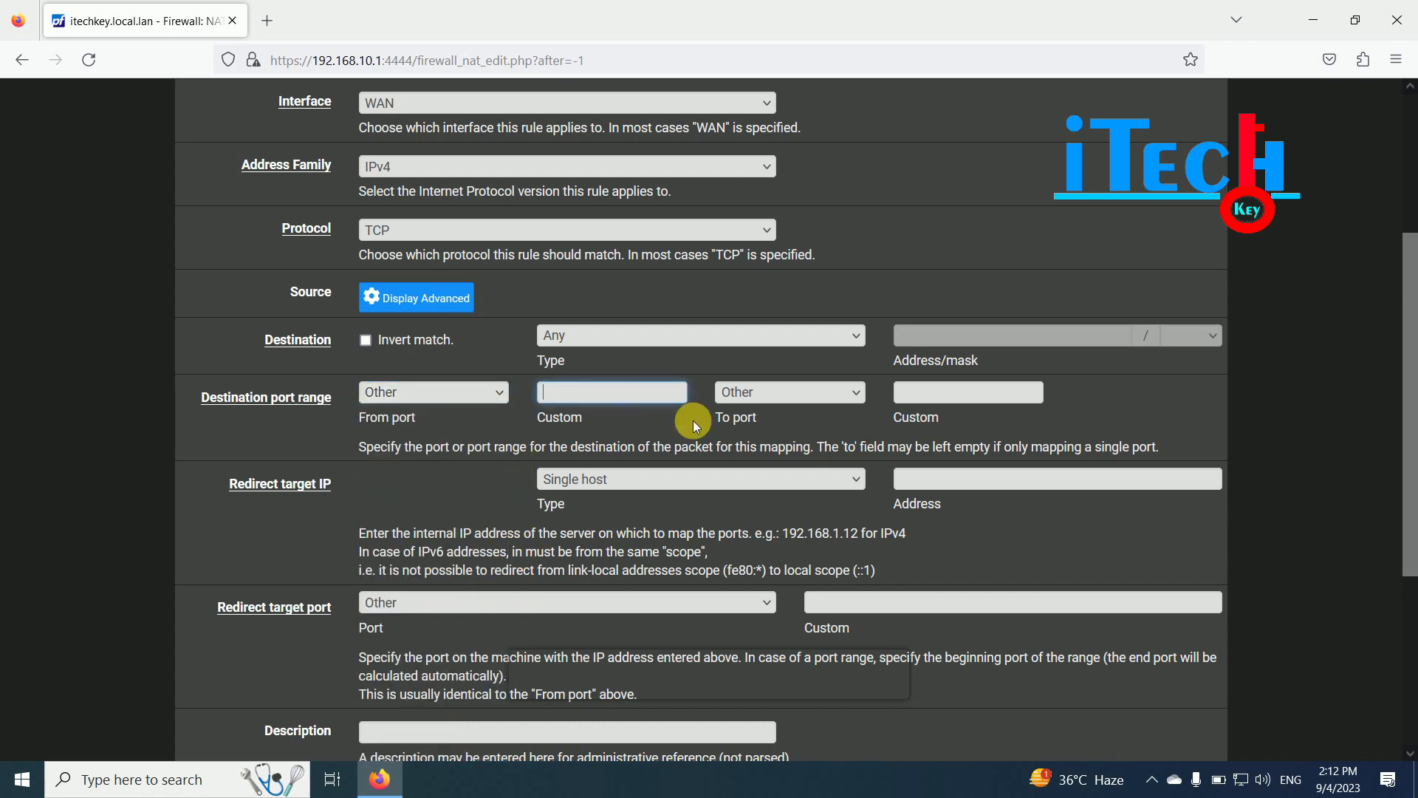
text(3389)
scroll(778, 415, up, 1)
drag(1410, 303, 1411, 395)
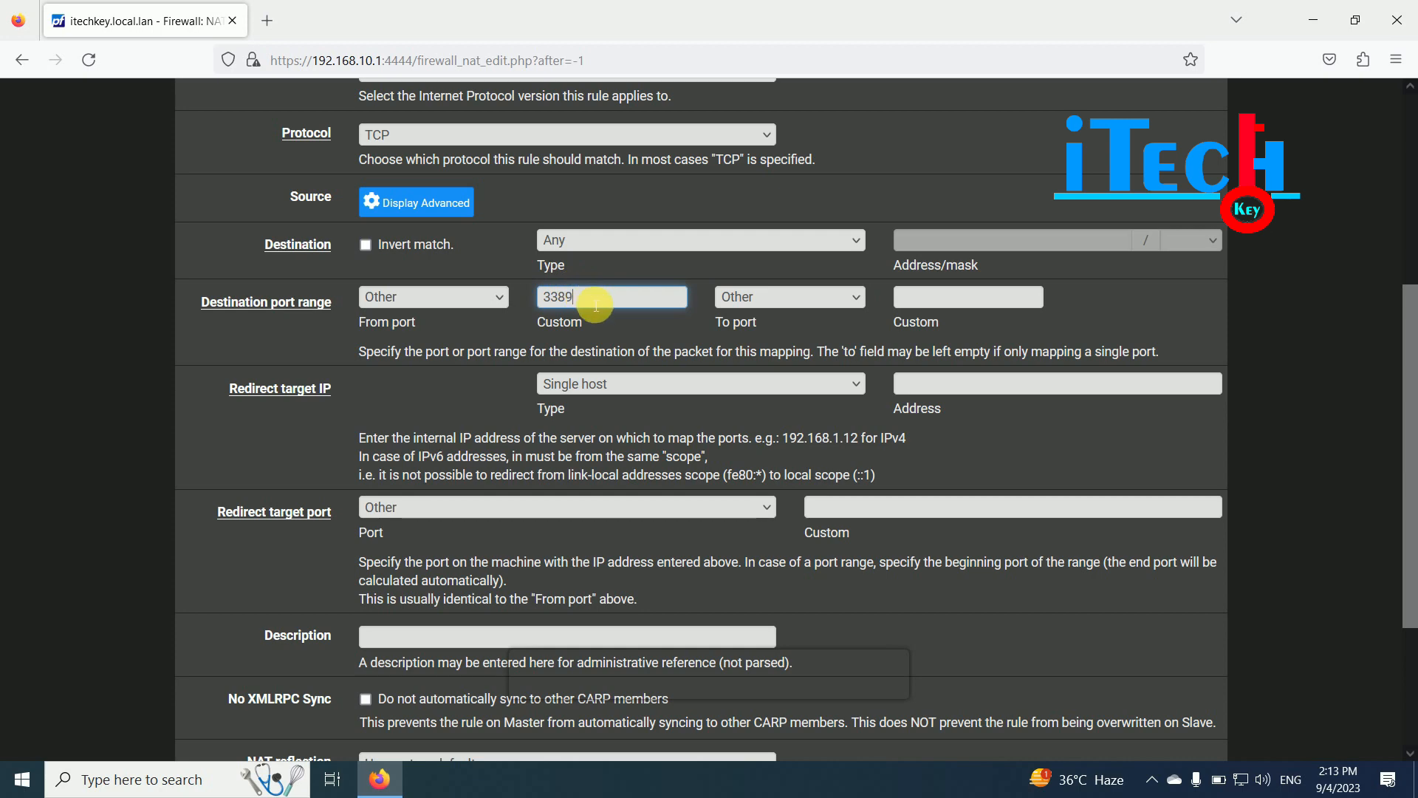
scroll(454, 416, down, 3)
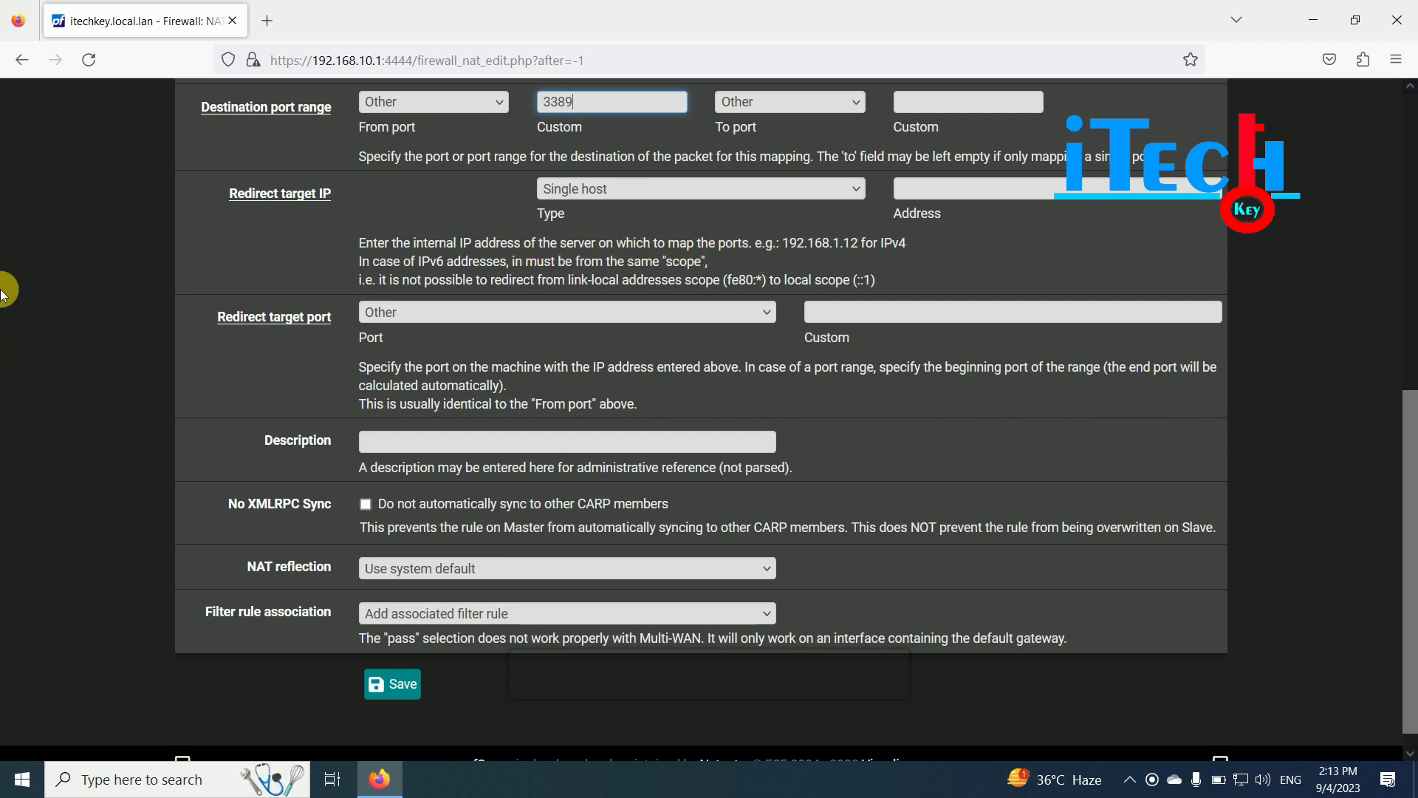
click(719, 189)
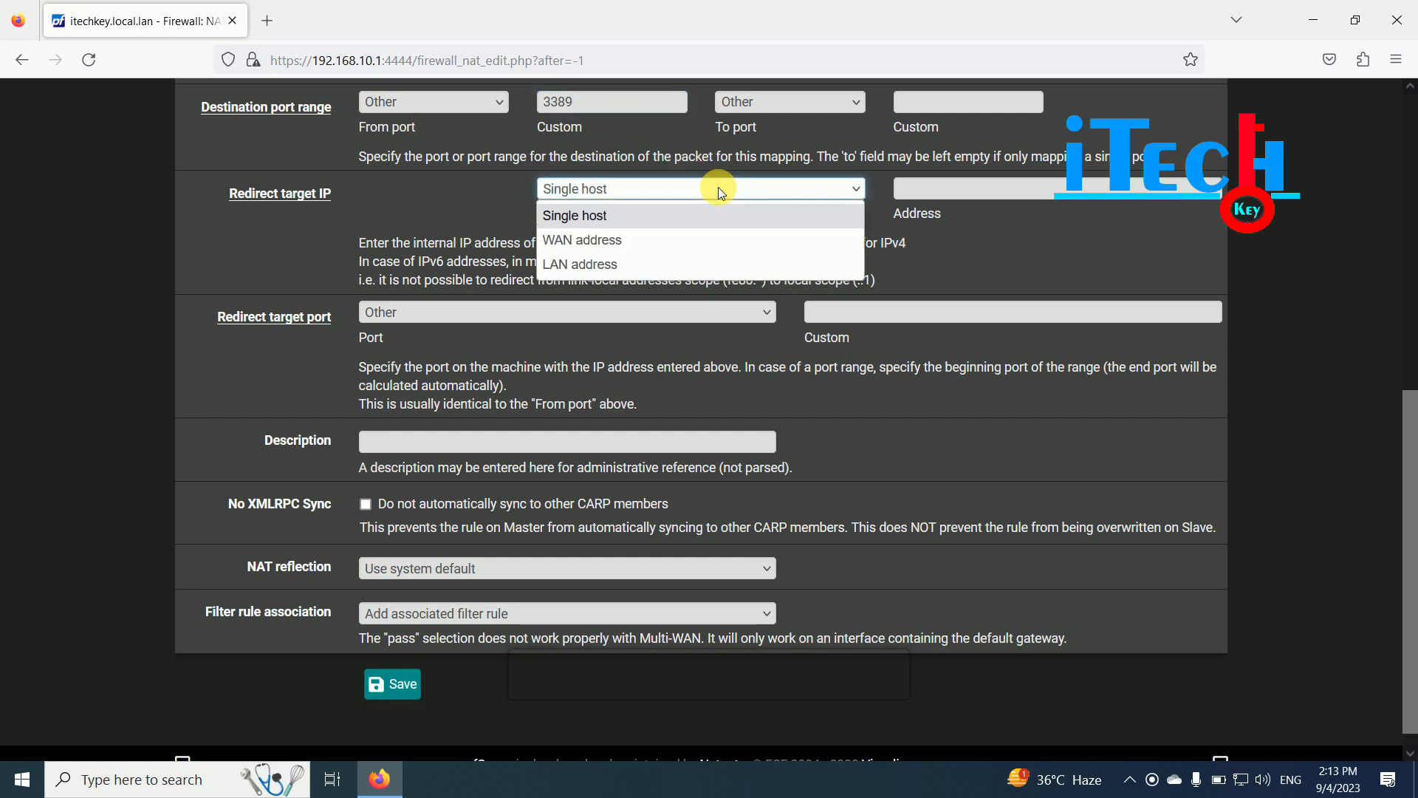
click(720, 191)
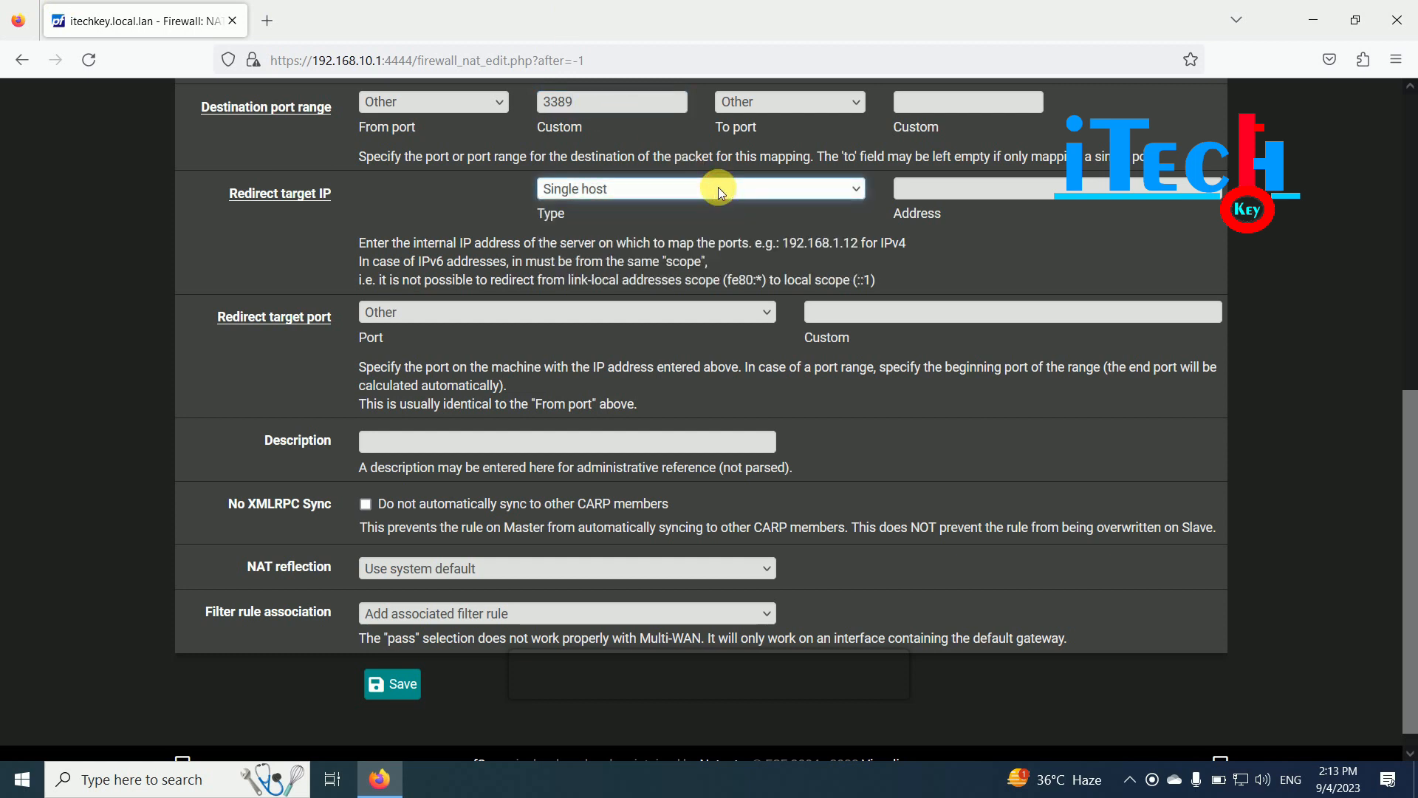
click(1069, 199)
drag(1411, 413, 1411, 337)
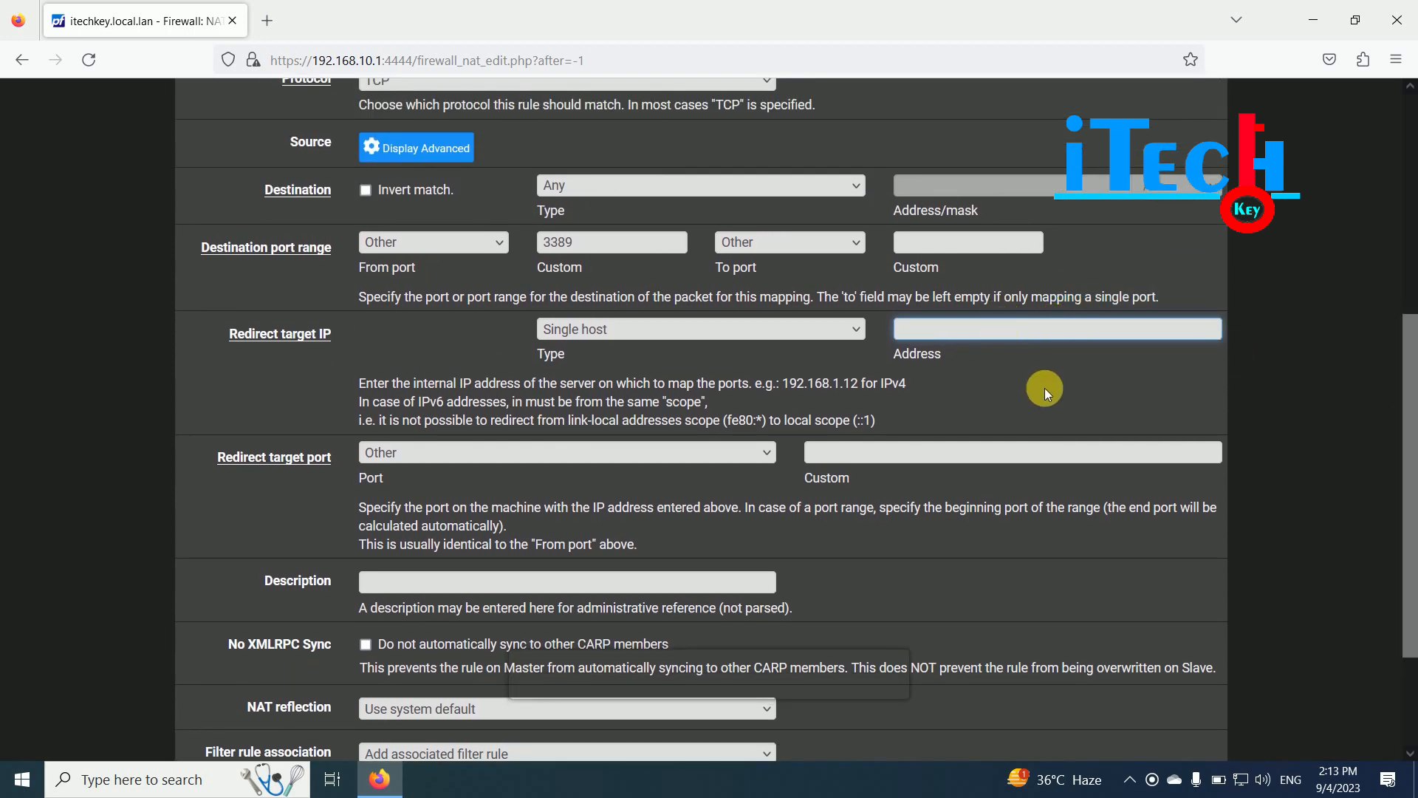
click(1242, 779)
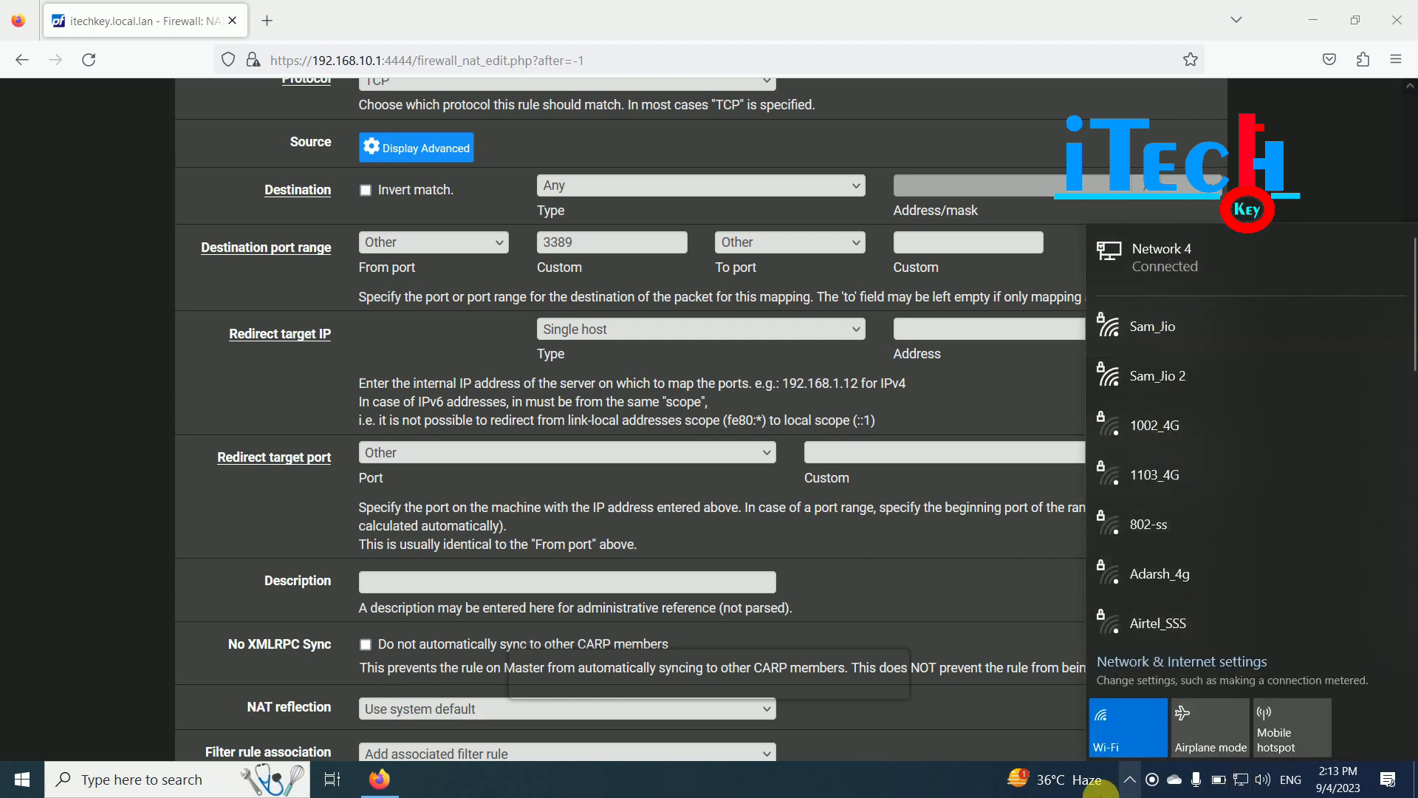
click(965, 786)
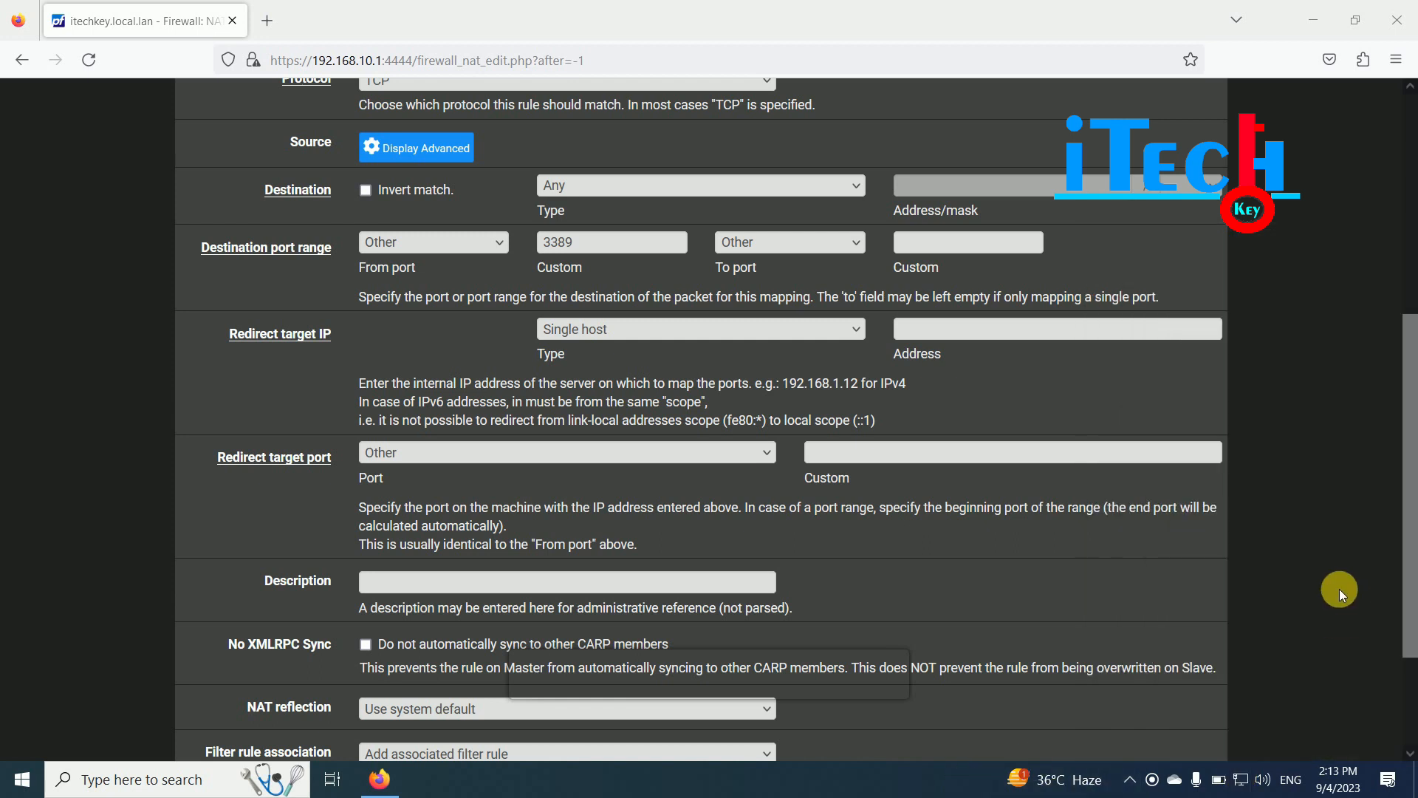
click(1340, 589)
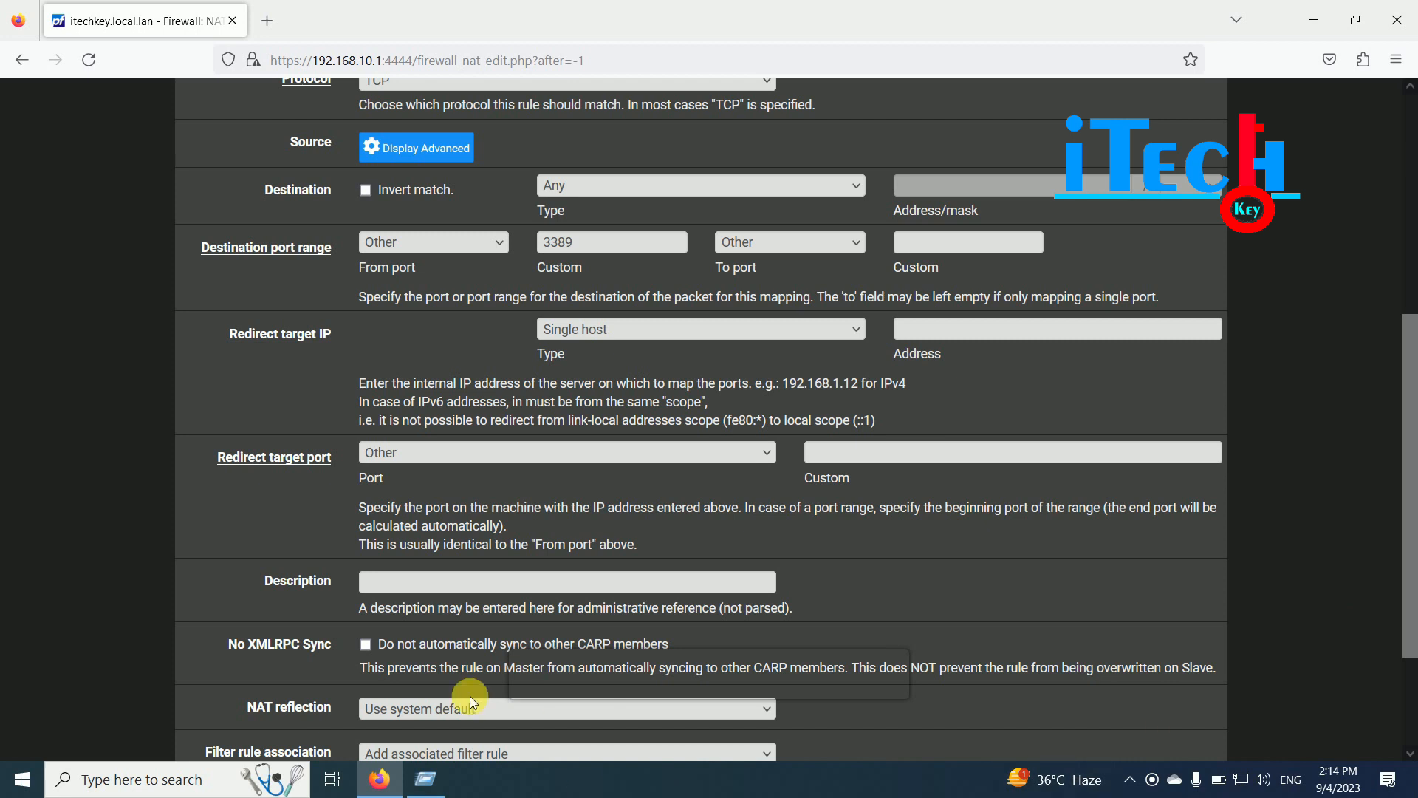
- Launch Command Prompt from search and run ipconfig
click(151, 783)
text(cmd)
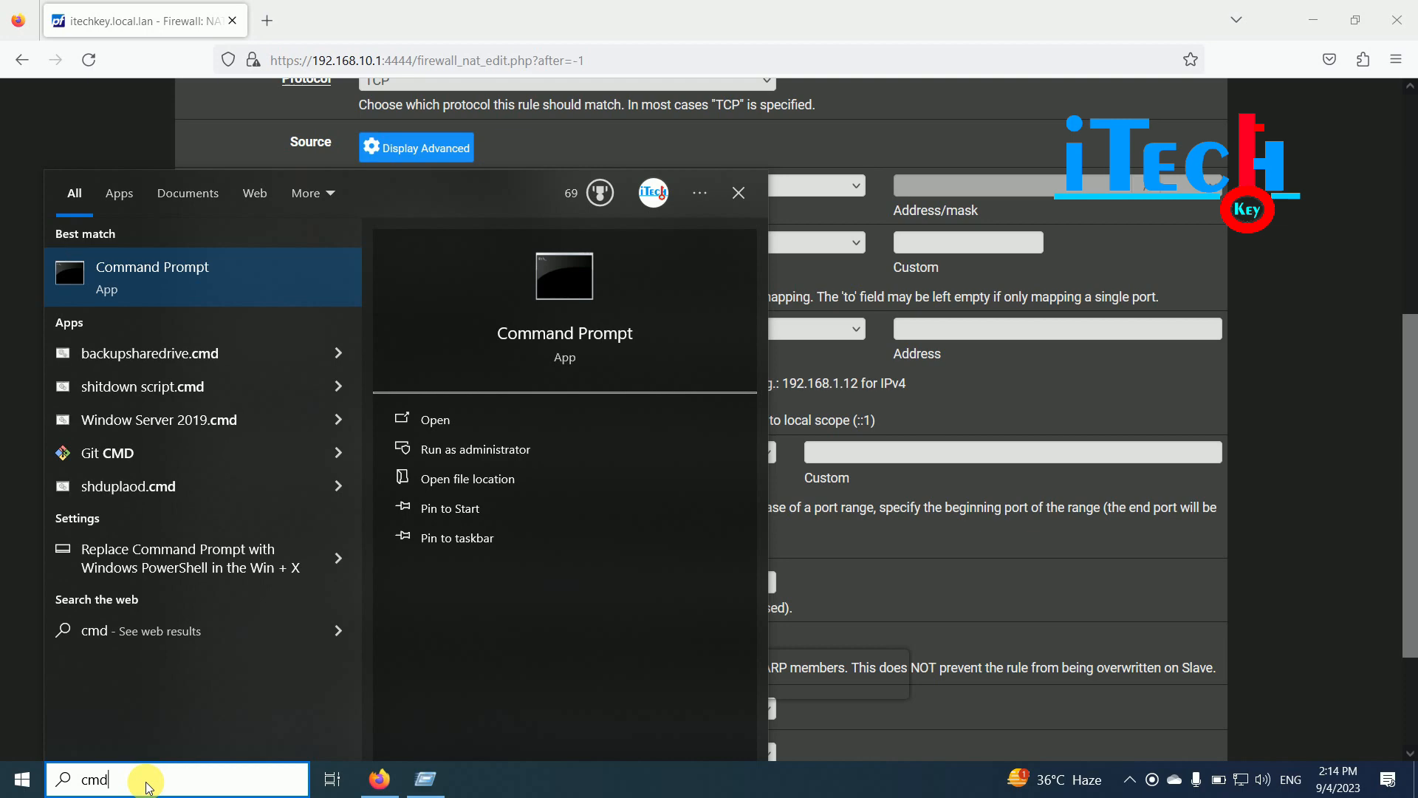
key(Return)
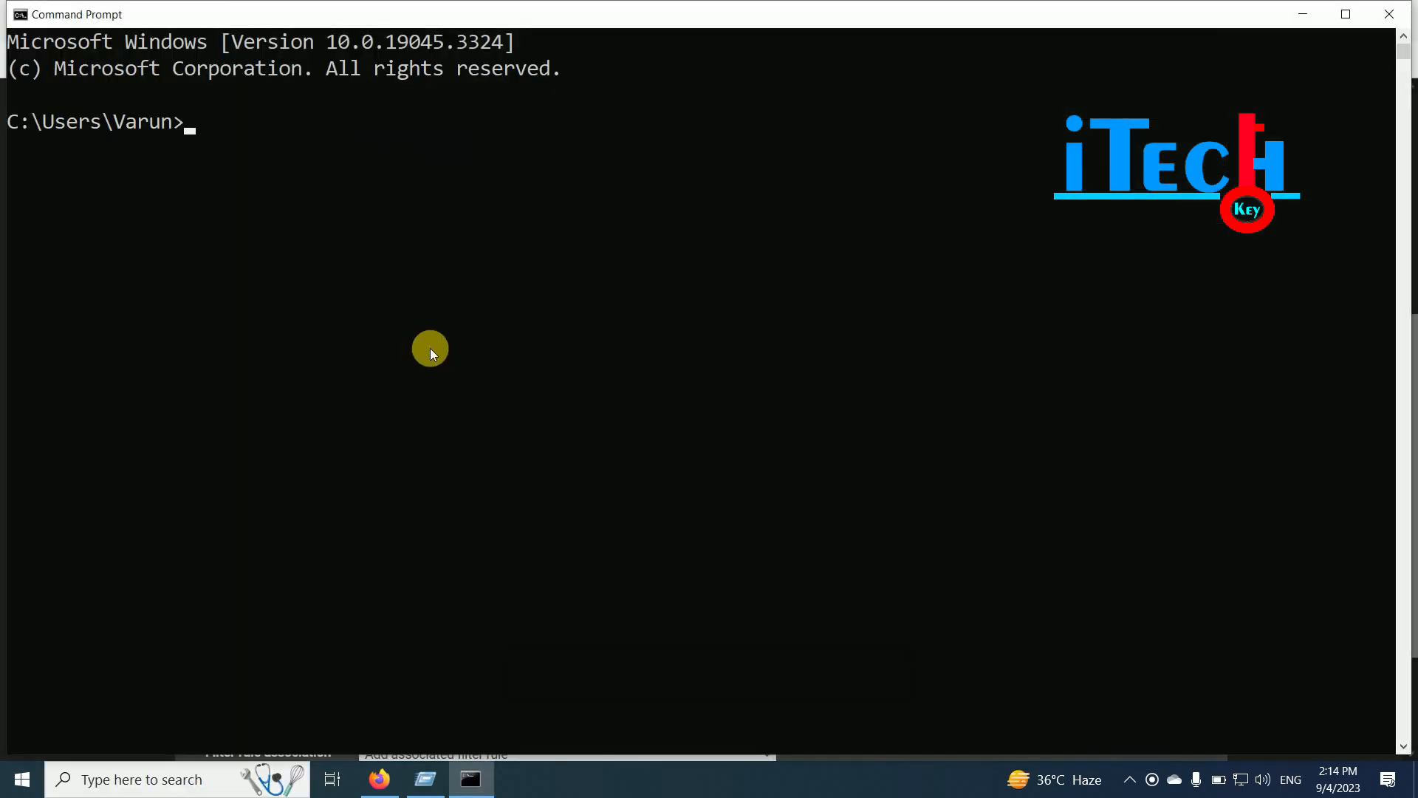
text(ipconfig)
key(Return)
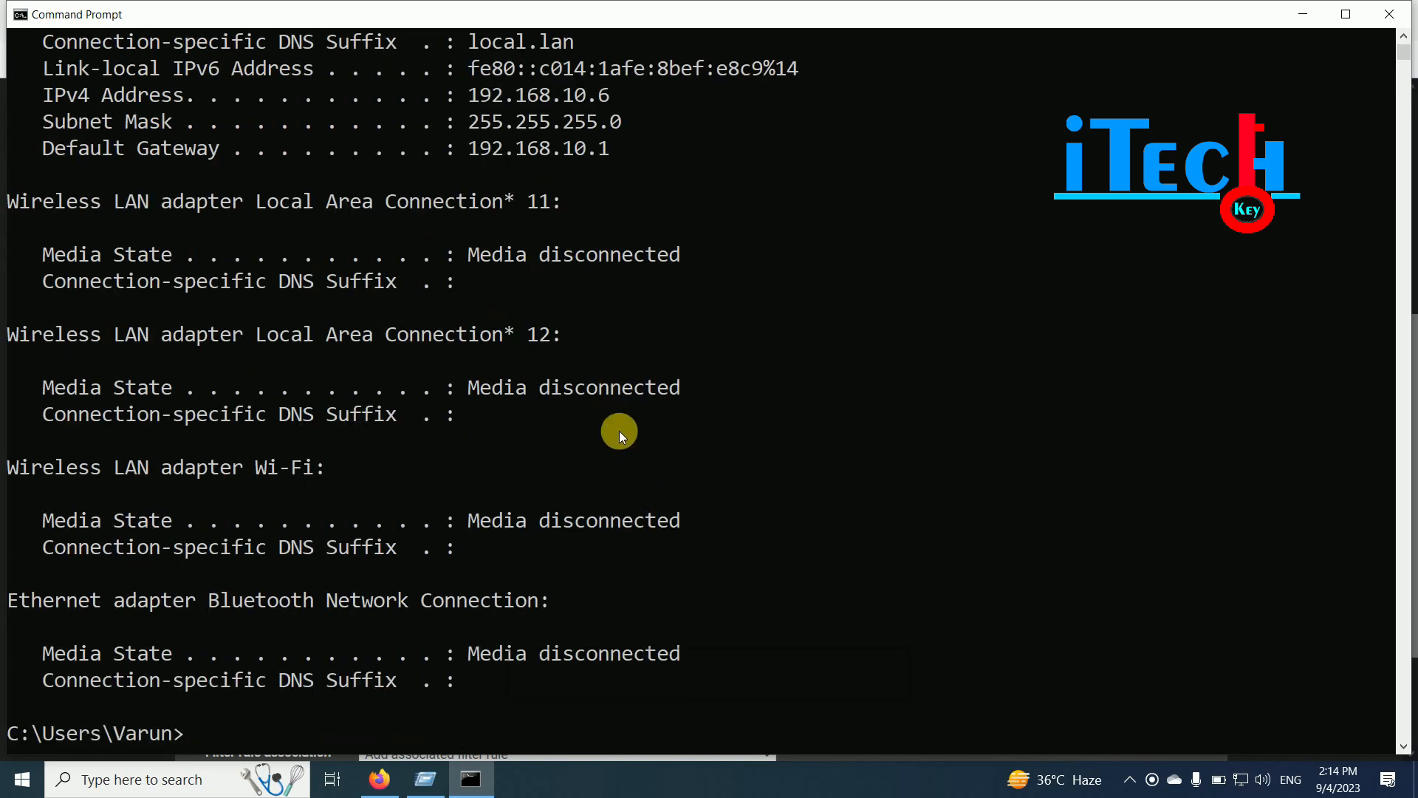
- Copy the IPv4 address 192.168.10.6 and minimize the console
scroll(614, 445, up, 2)
drag(627, 258, 557, 264)
key(ctrl+c)
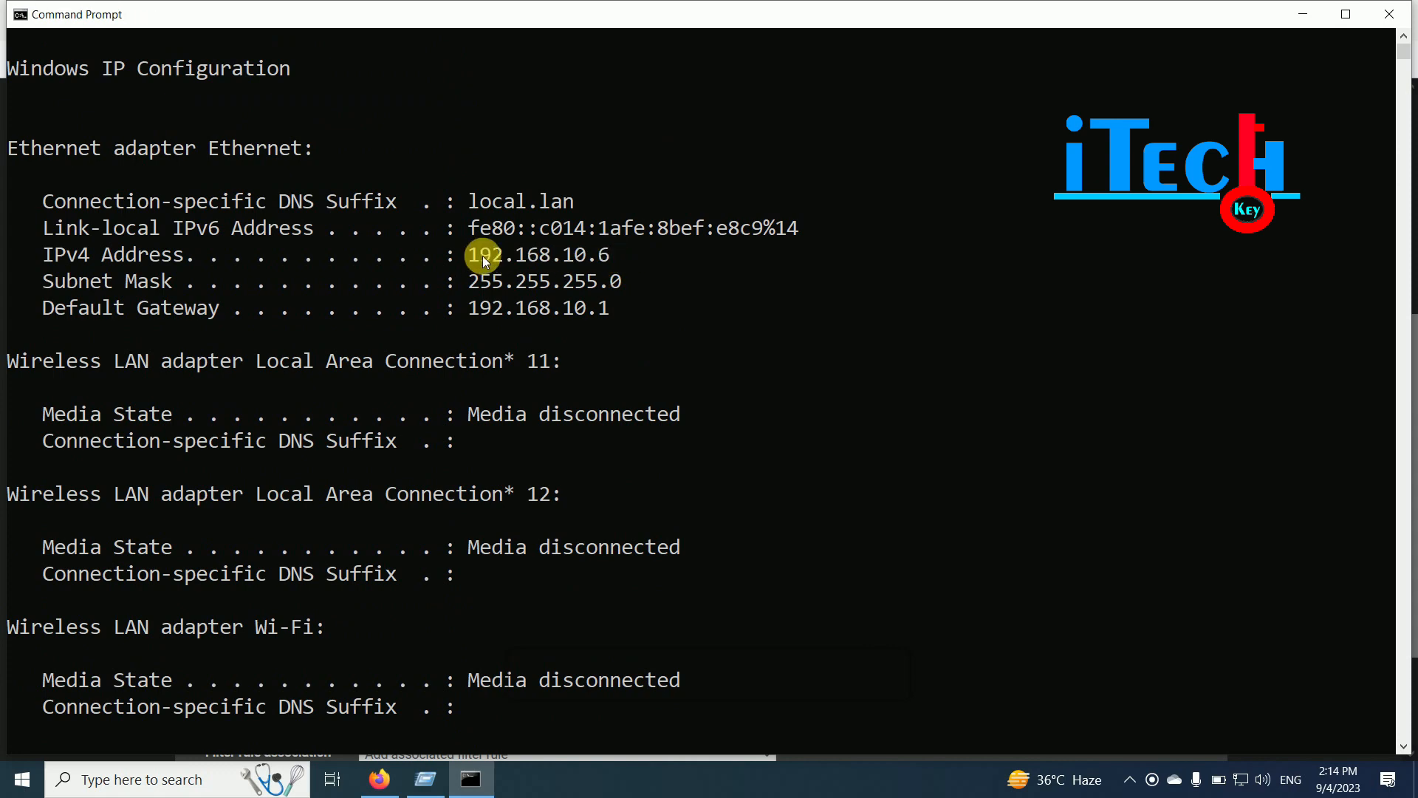
click(1303, 14)
- Enter the redirect target address 192.168.10 in the Redirect target IP field
click(953, 330)
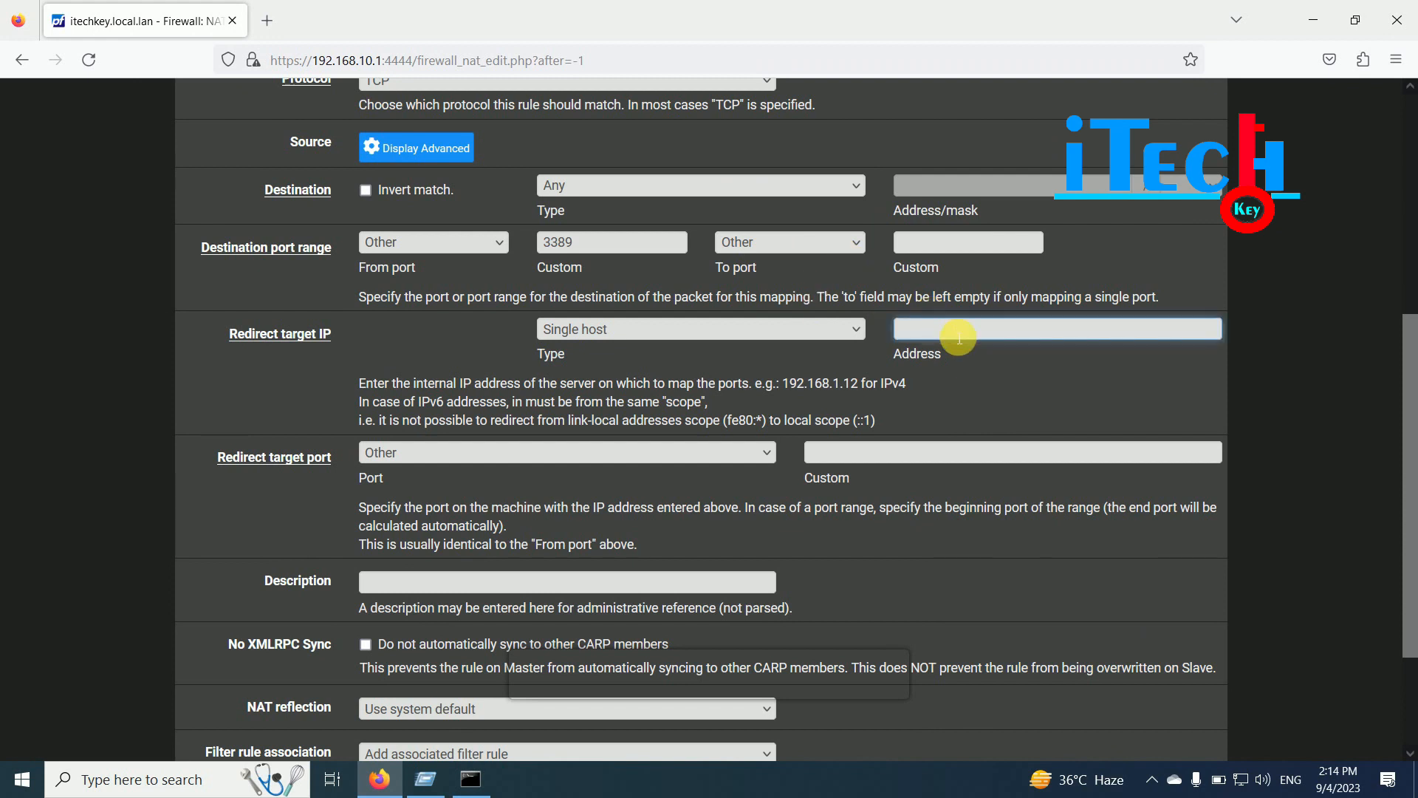
text(192)
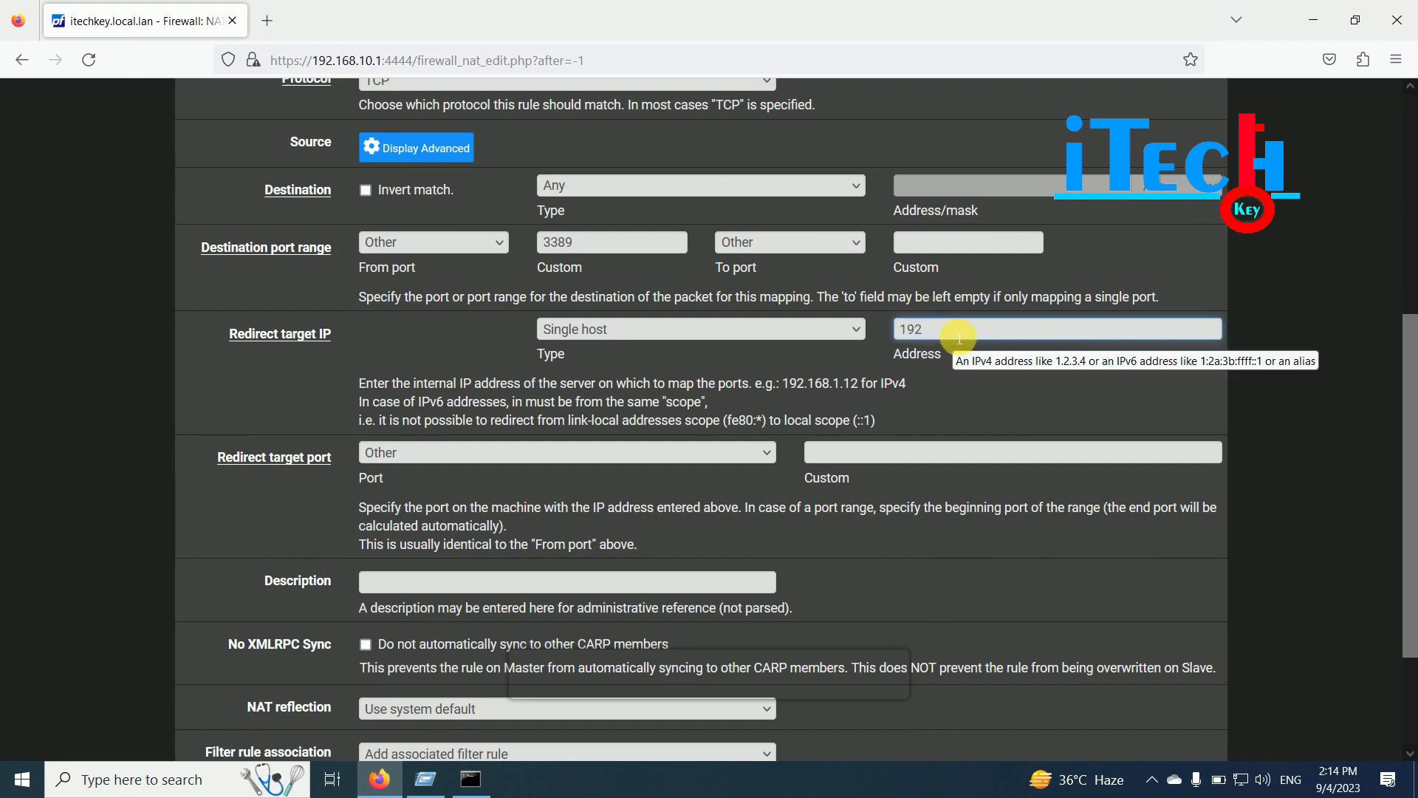
text(.168.10.6)
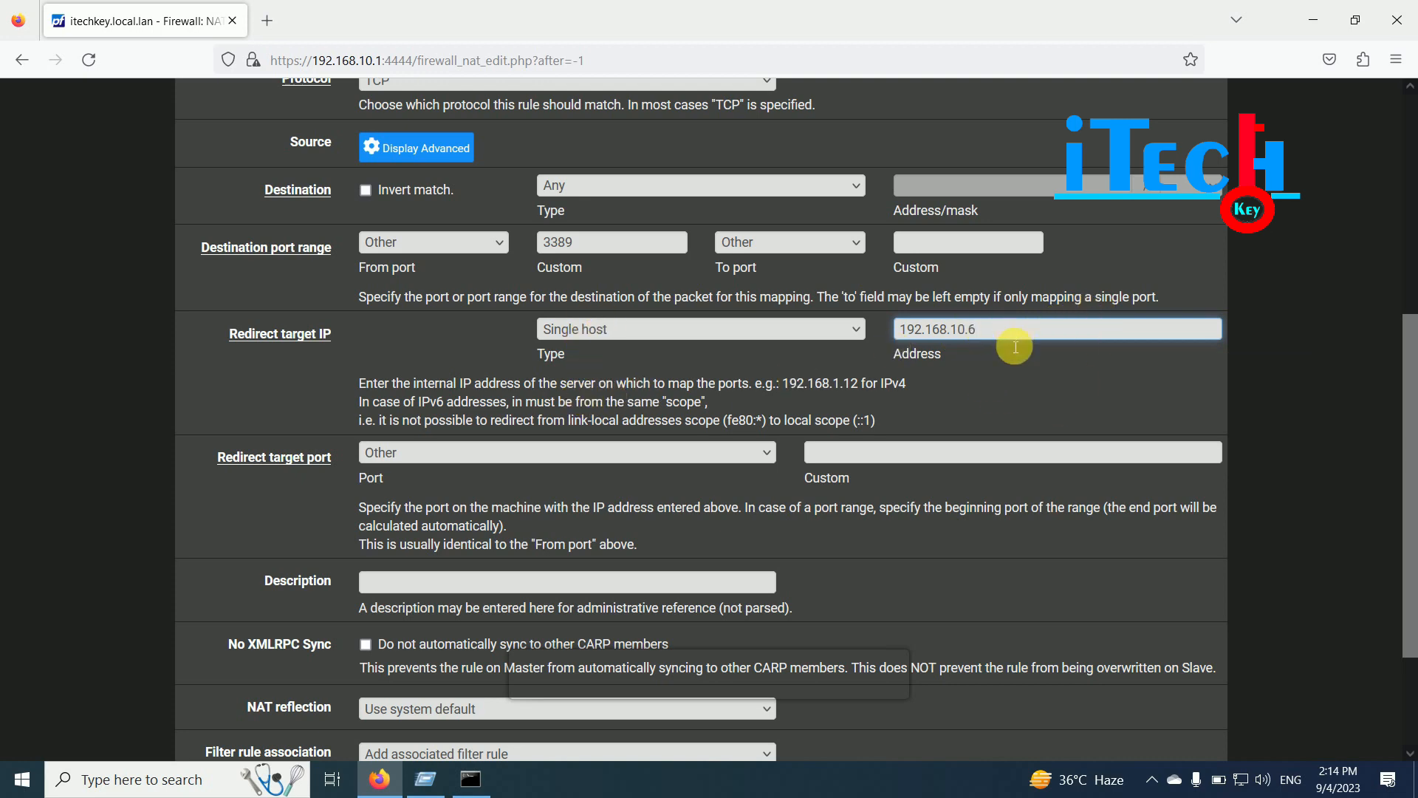
click(1000, 374)
scroll(677, 374, down, 1)
scroll(676, 374, down, 1)
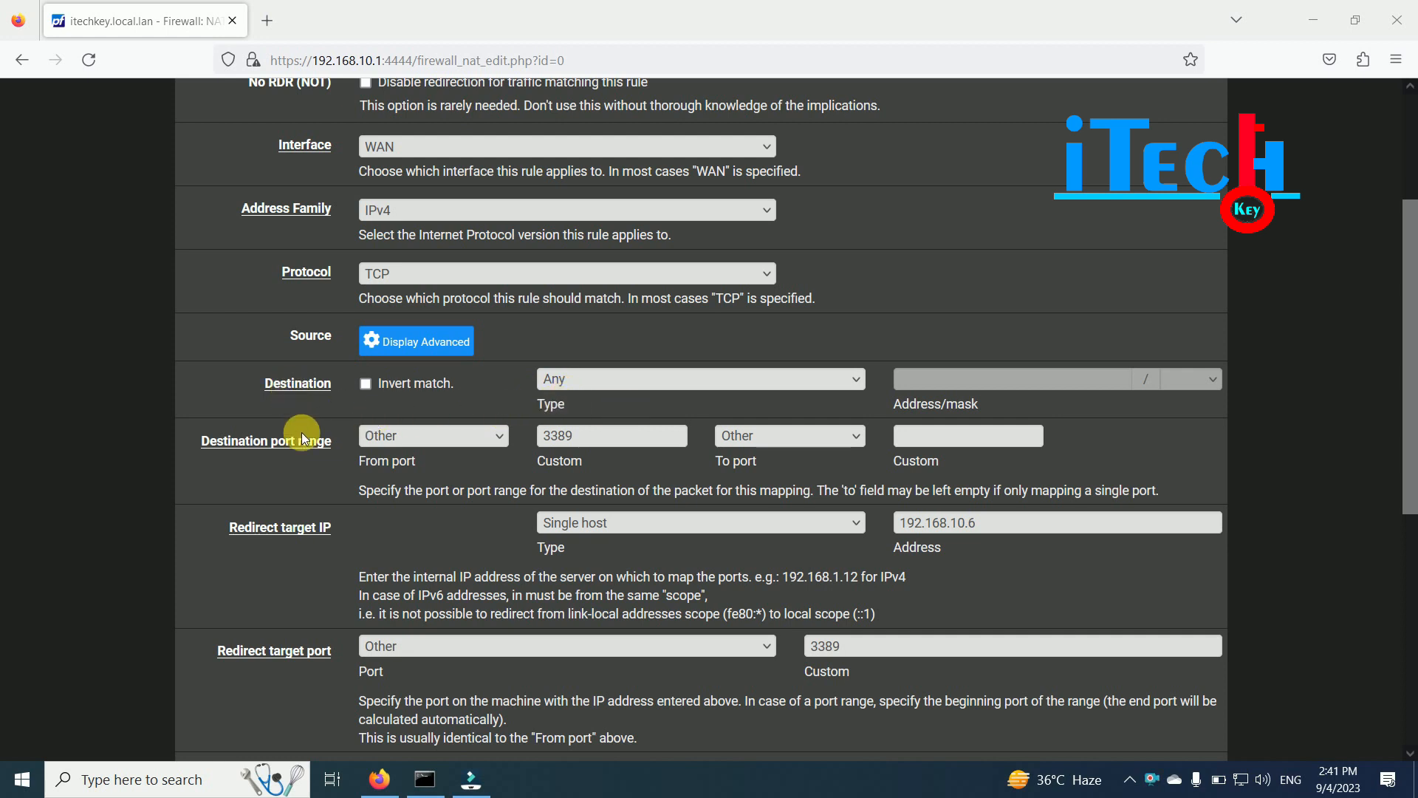
click(617, 443)
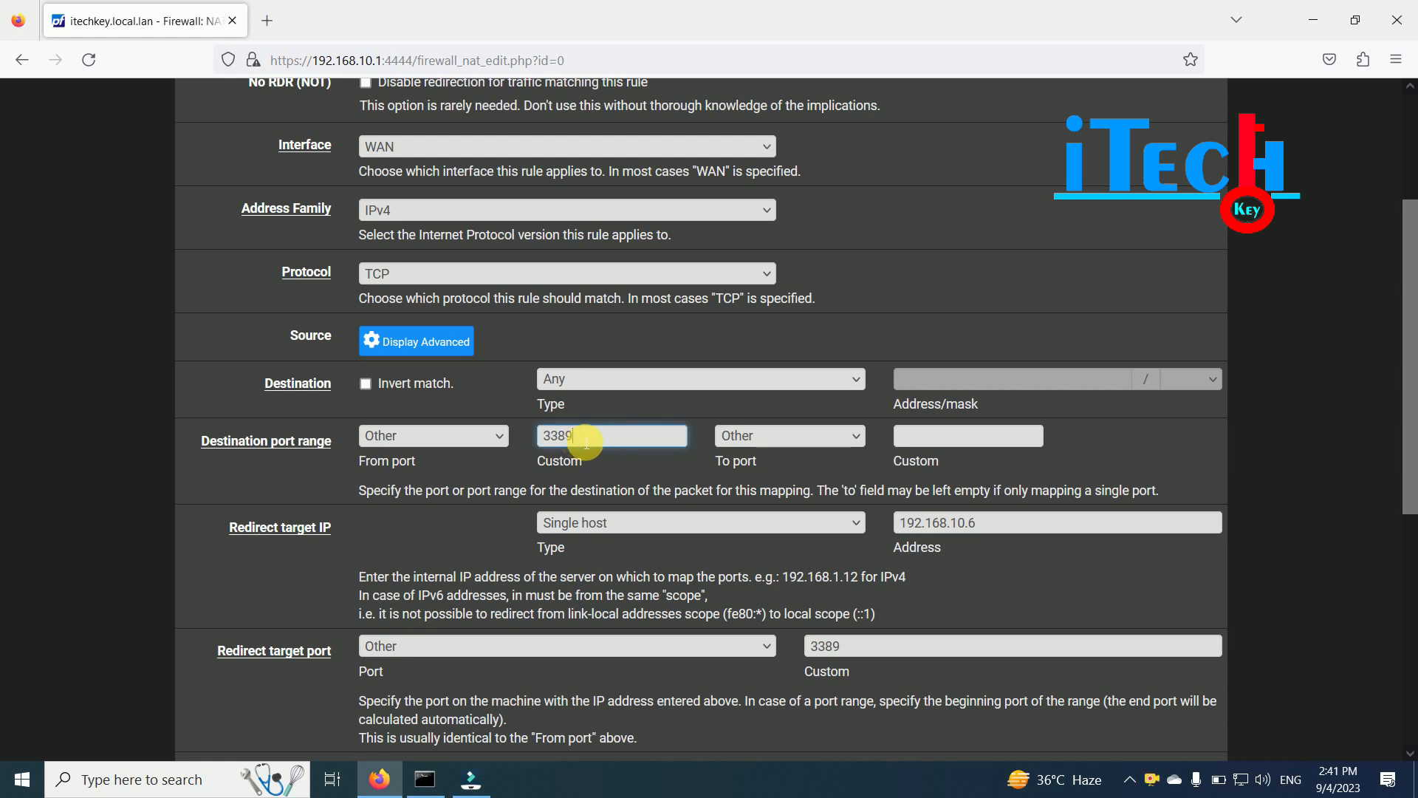
drag(539, 439, 573, 438)
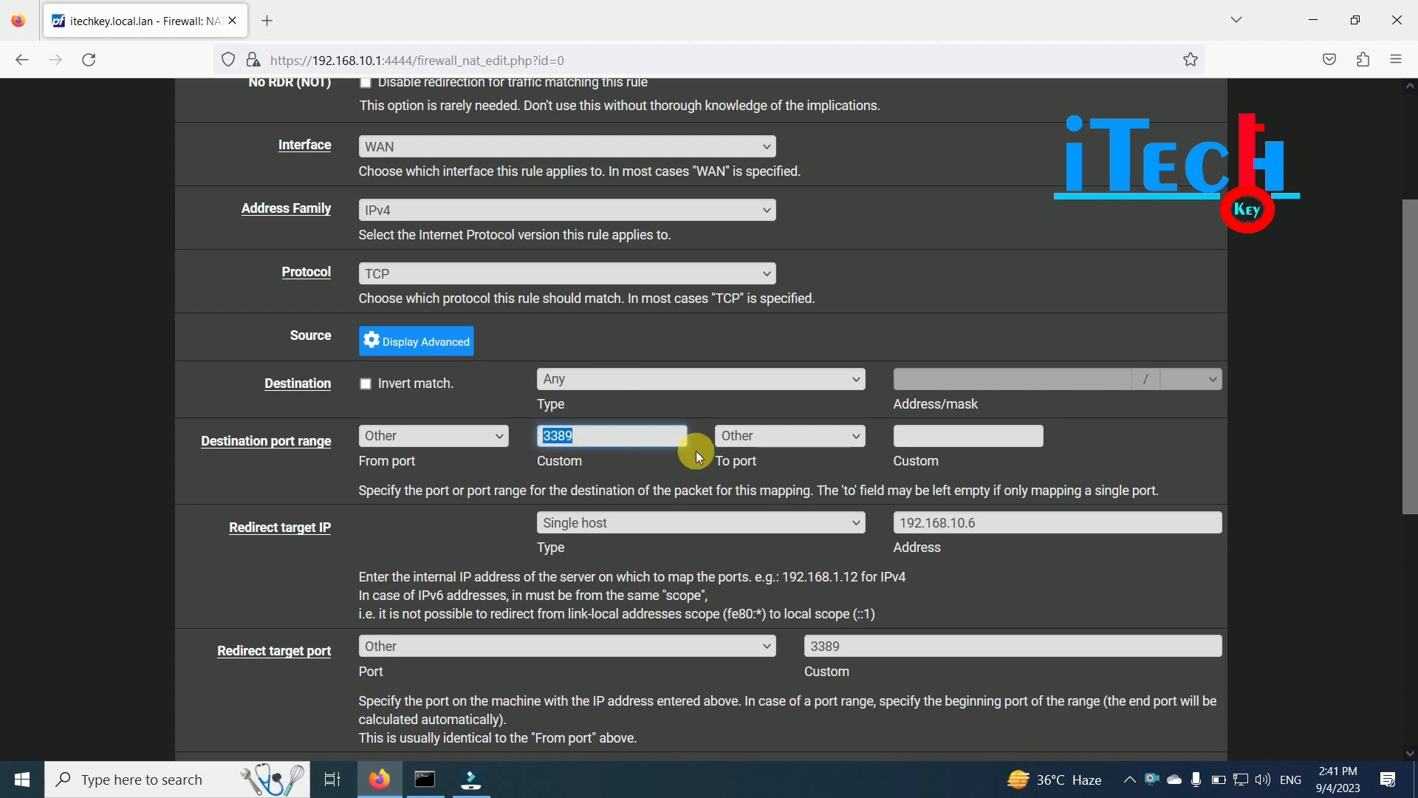
scroll(696, 455, up, 2)
scroll(696, 459, up, 2)
scroll(1317, 515, down, 5)
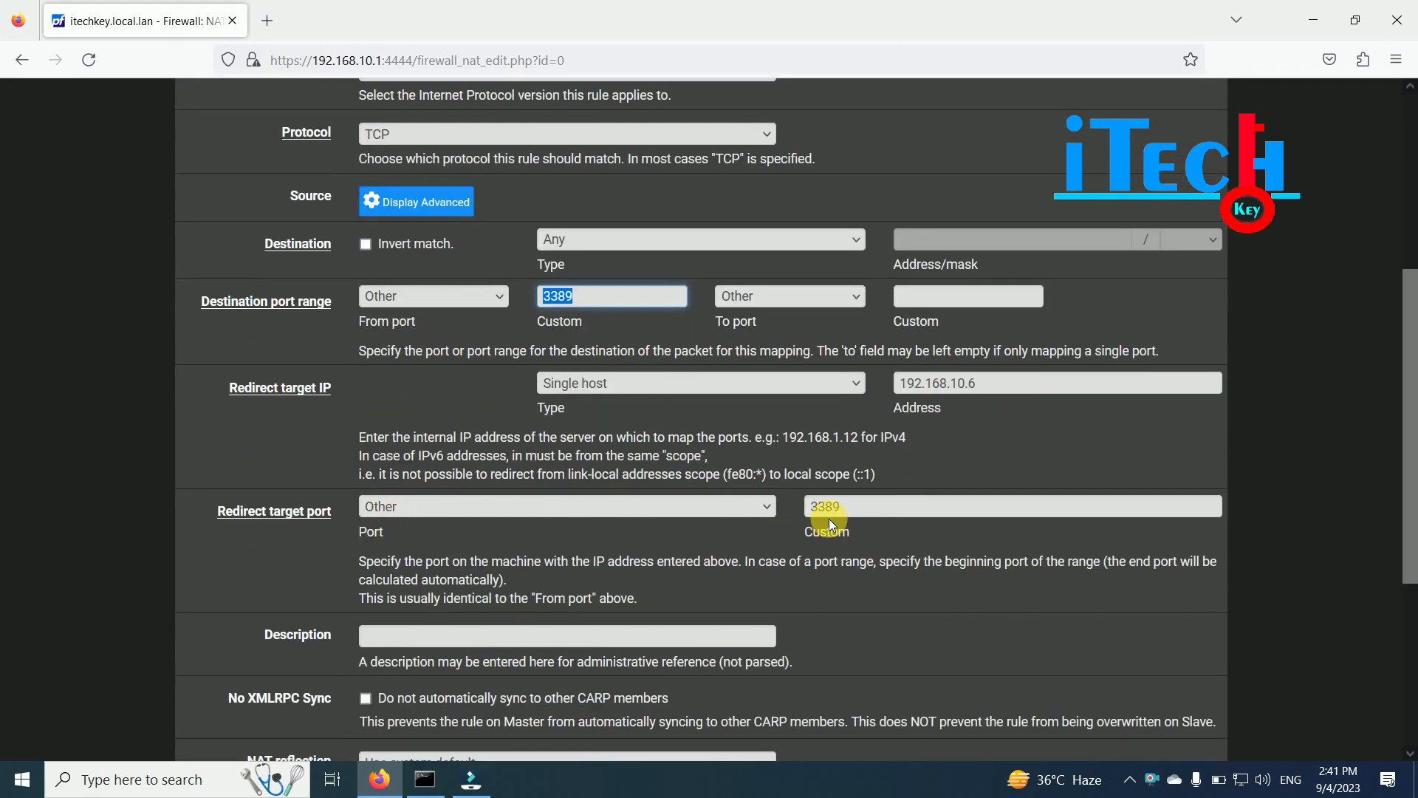
click(861, 509)
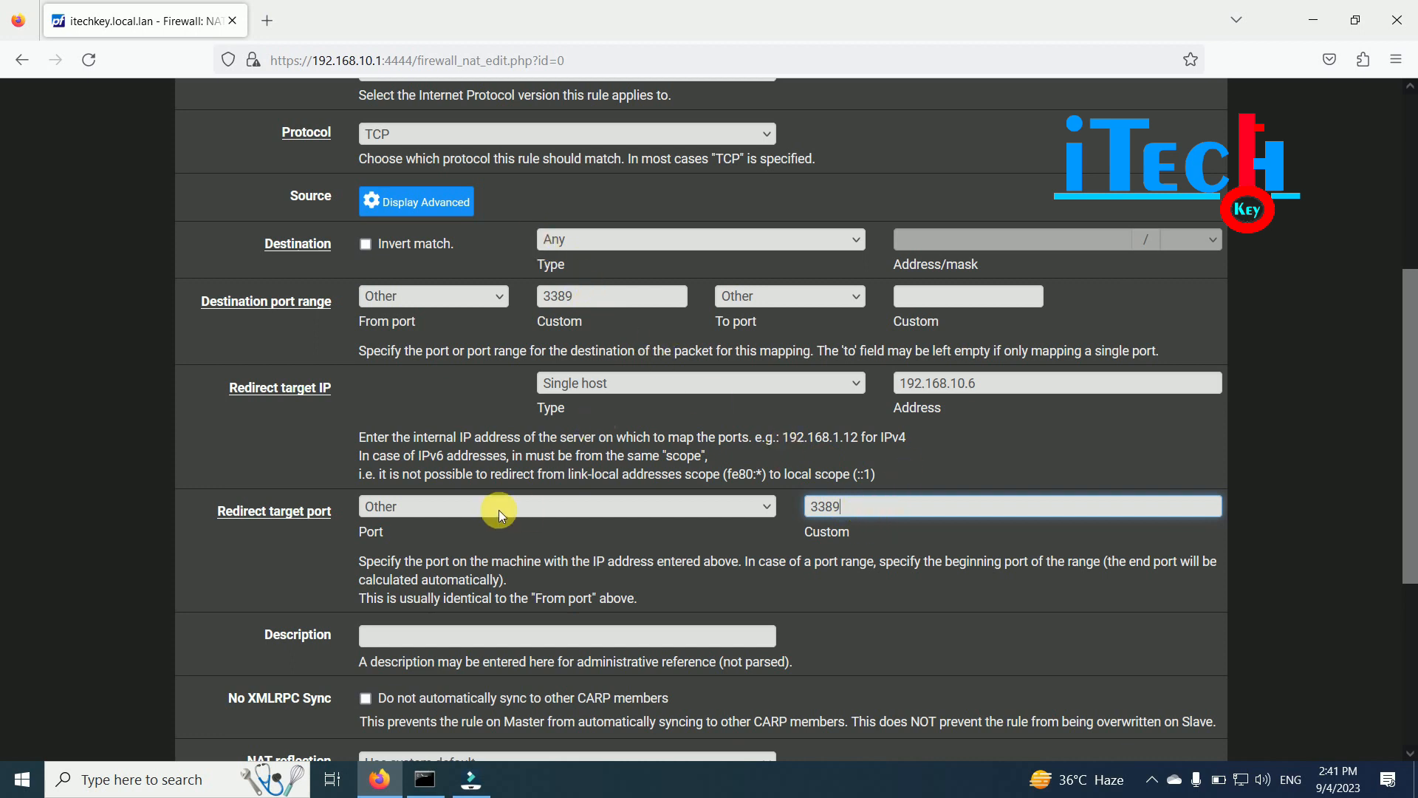
drag(857, 510, 797, 517)
text(3390)
double_click(562, 296)
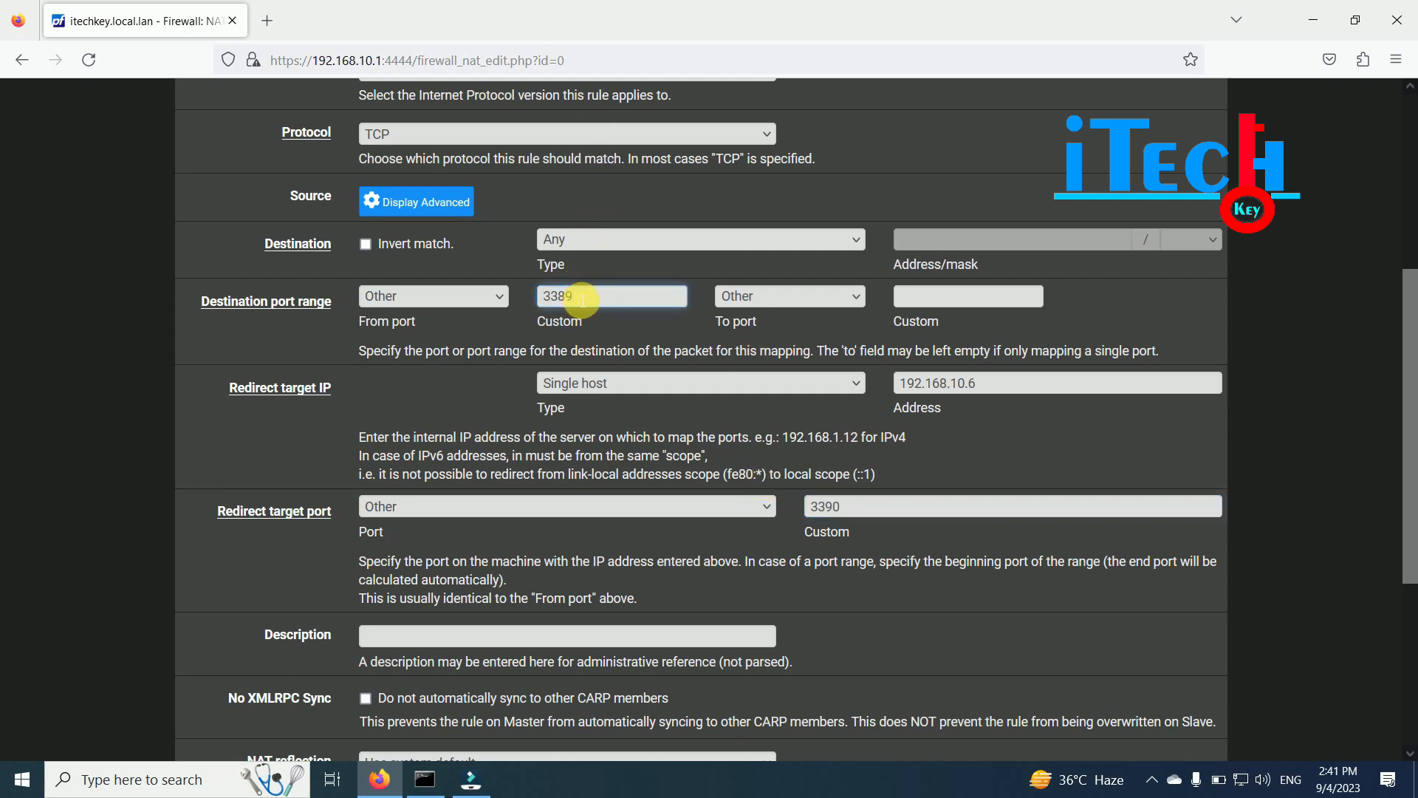
click(864, 515)
mouse_move(855, 513)
mouse_down()
mouse_move(807, 512)
mouse_move(831, 511)
mouse_up()
click(861, 511)
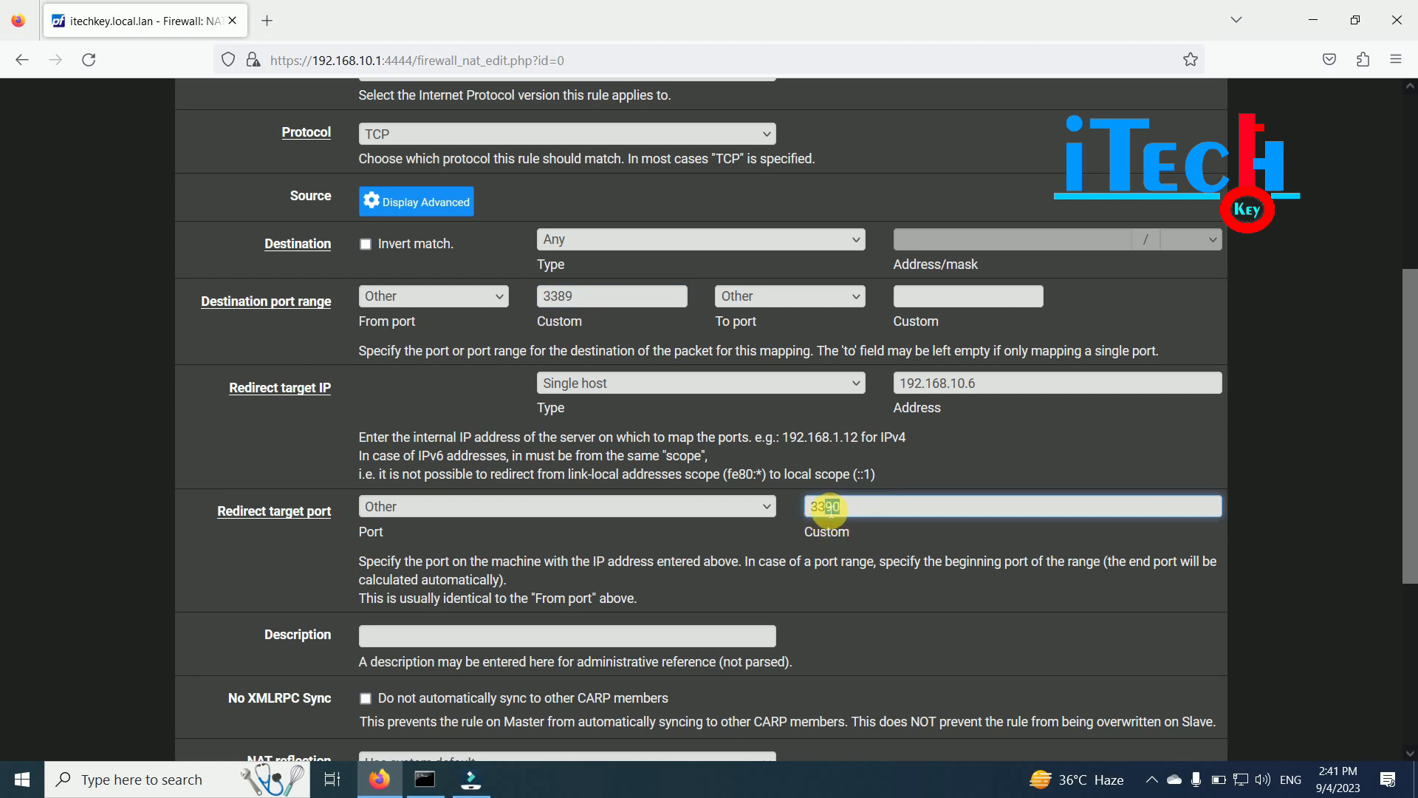
click(862, 507)
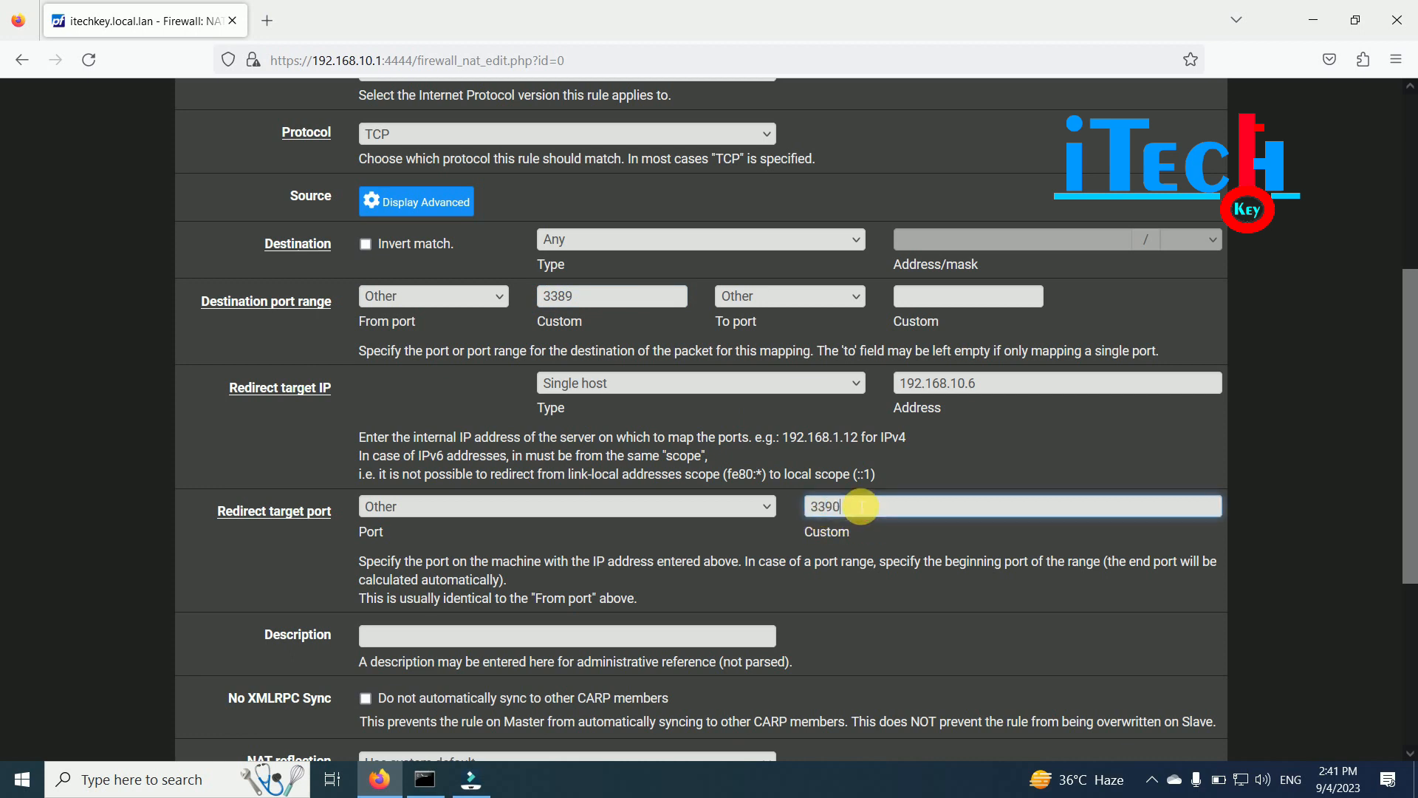
drag(859, 507, 806, 517)
click(857, 511)
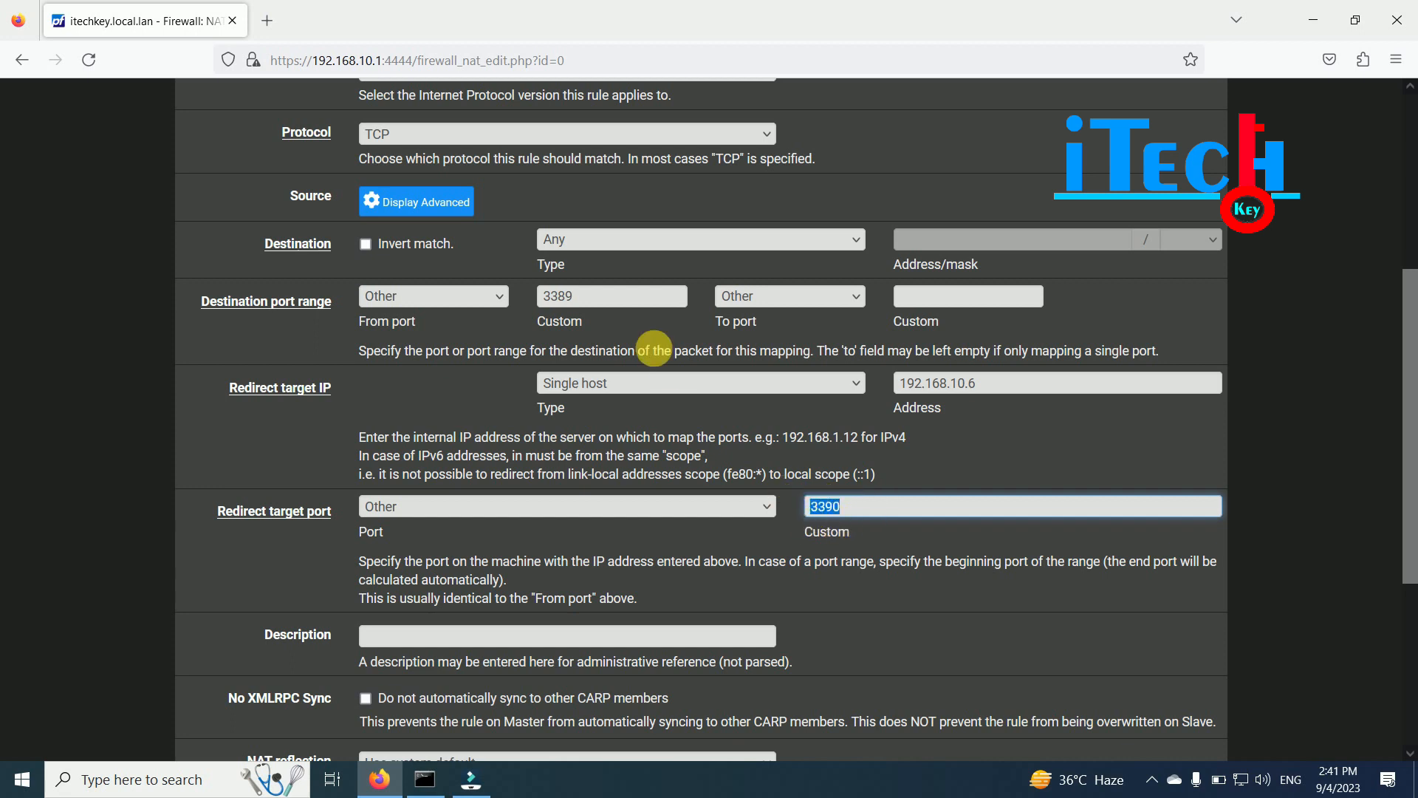
drag(595, 307, 546, 309)
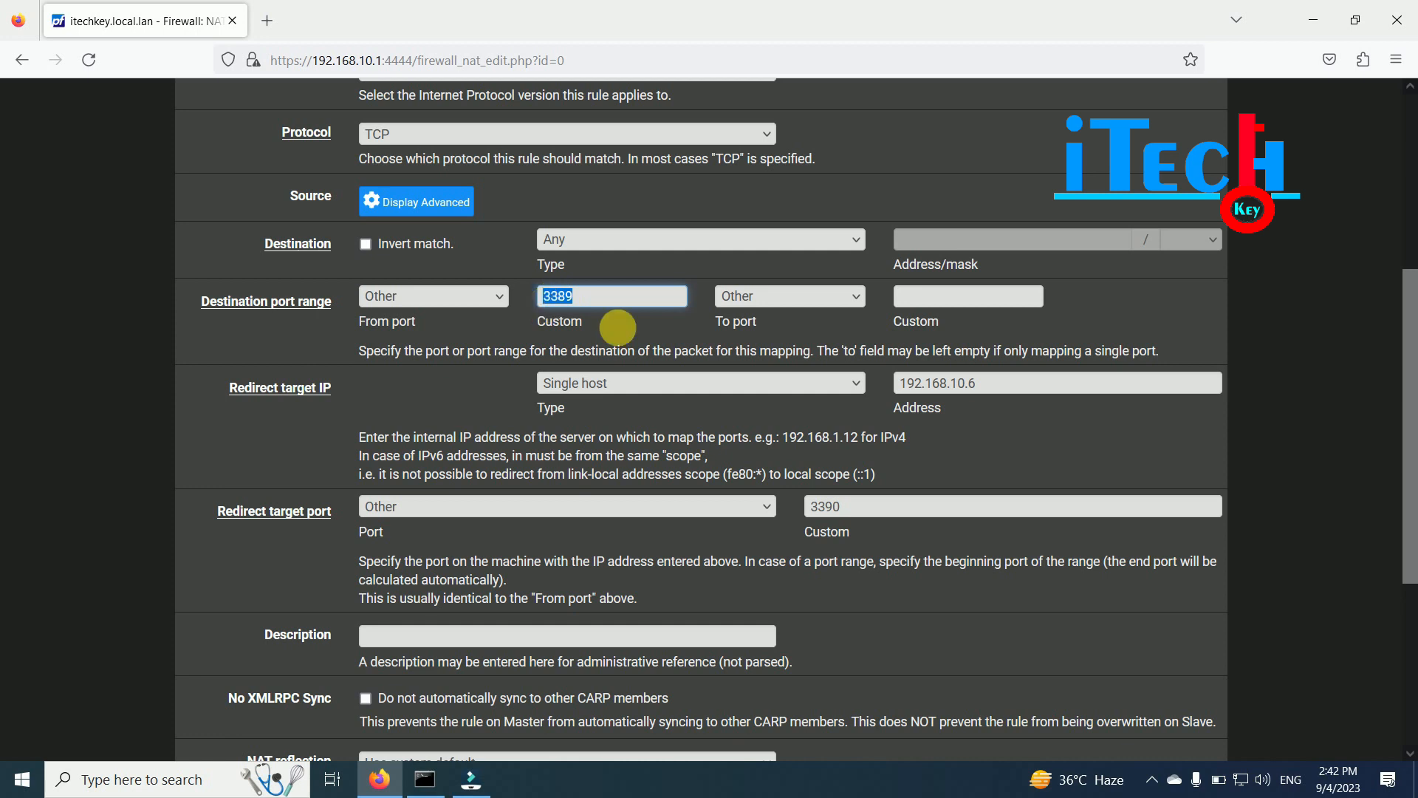
drag(849, 509, 807, 507)
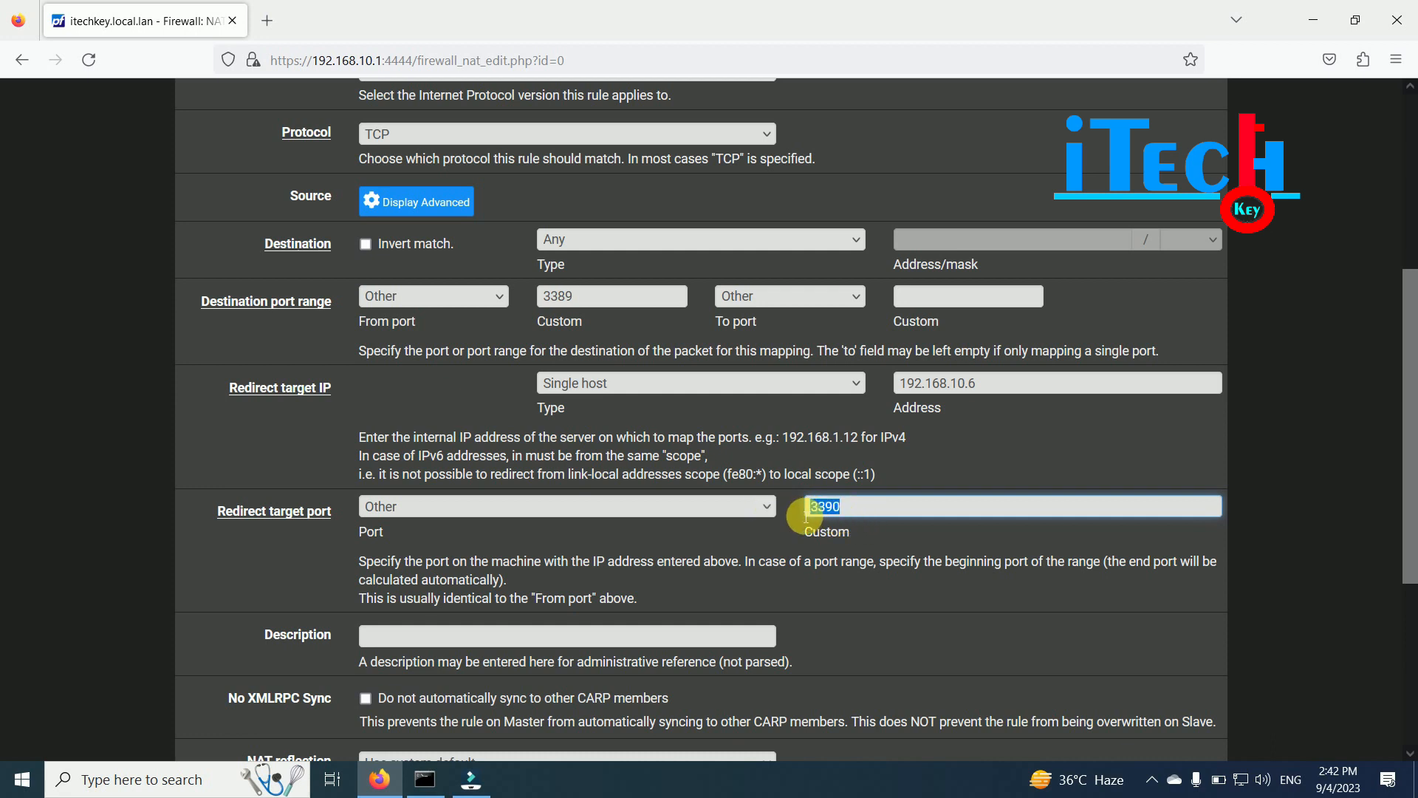
drag(580, 297, 543, 297)
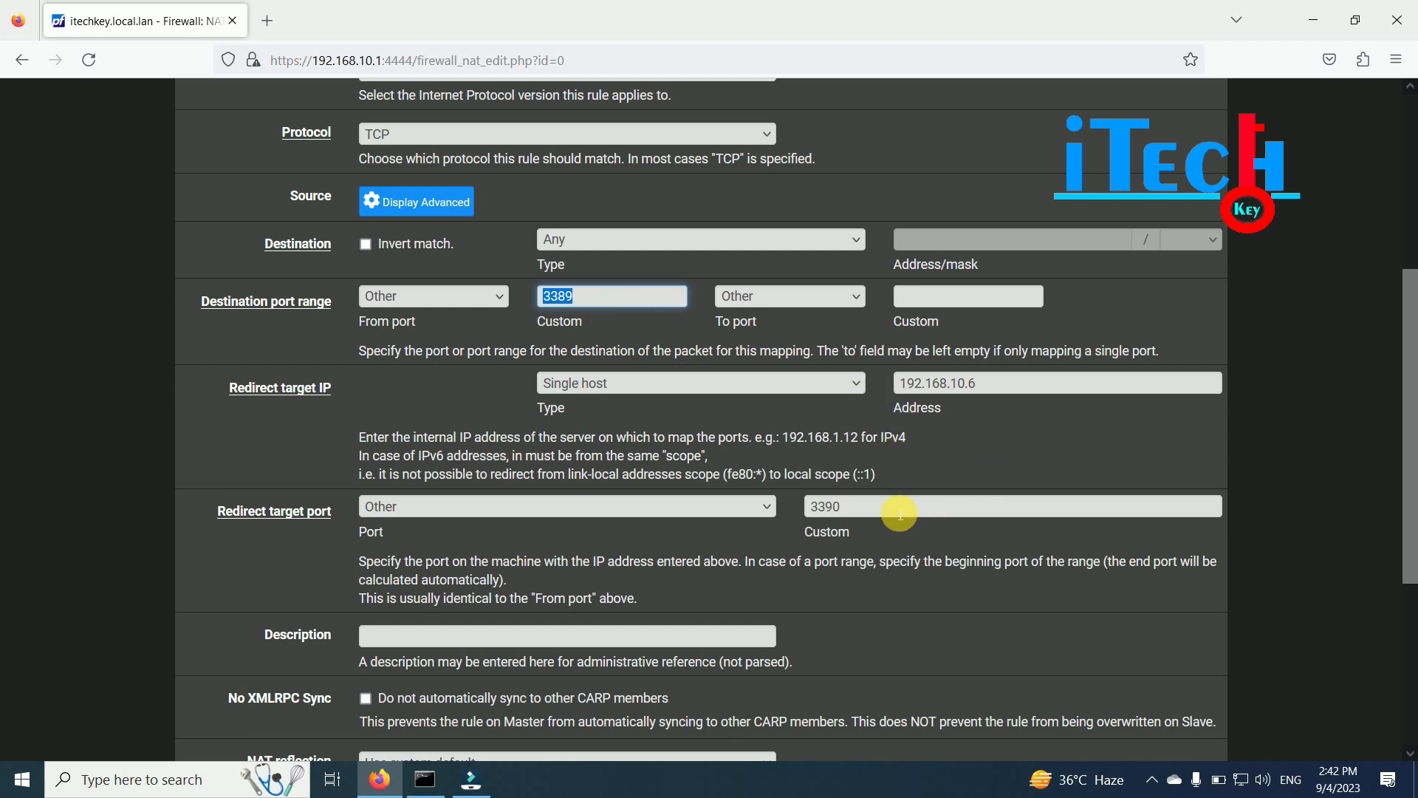
drag(871, 512, 769, 510)
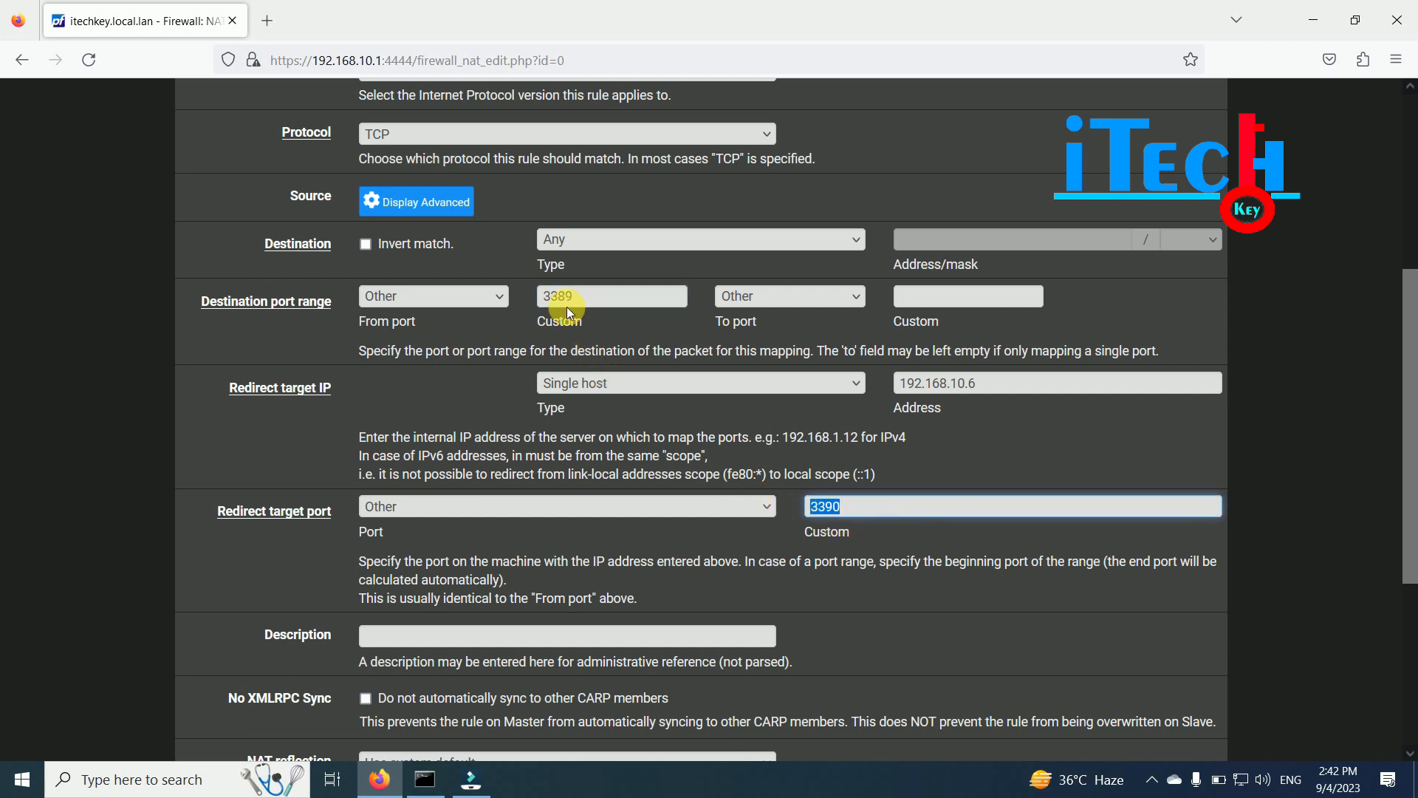
click(871, 508)
key(BackSpace)
key(BackSpace)
text(89)
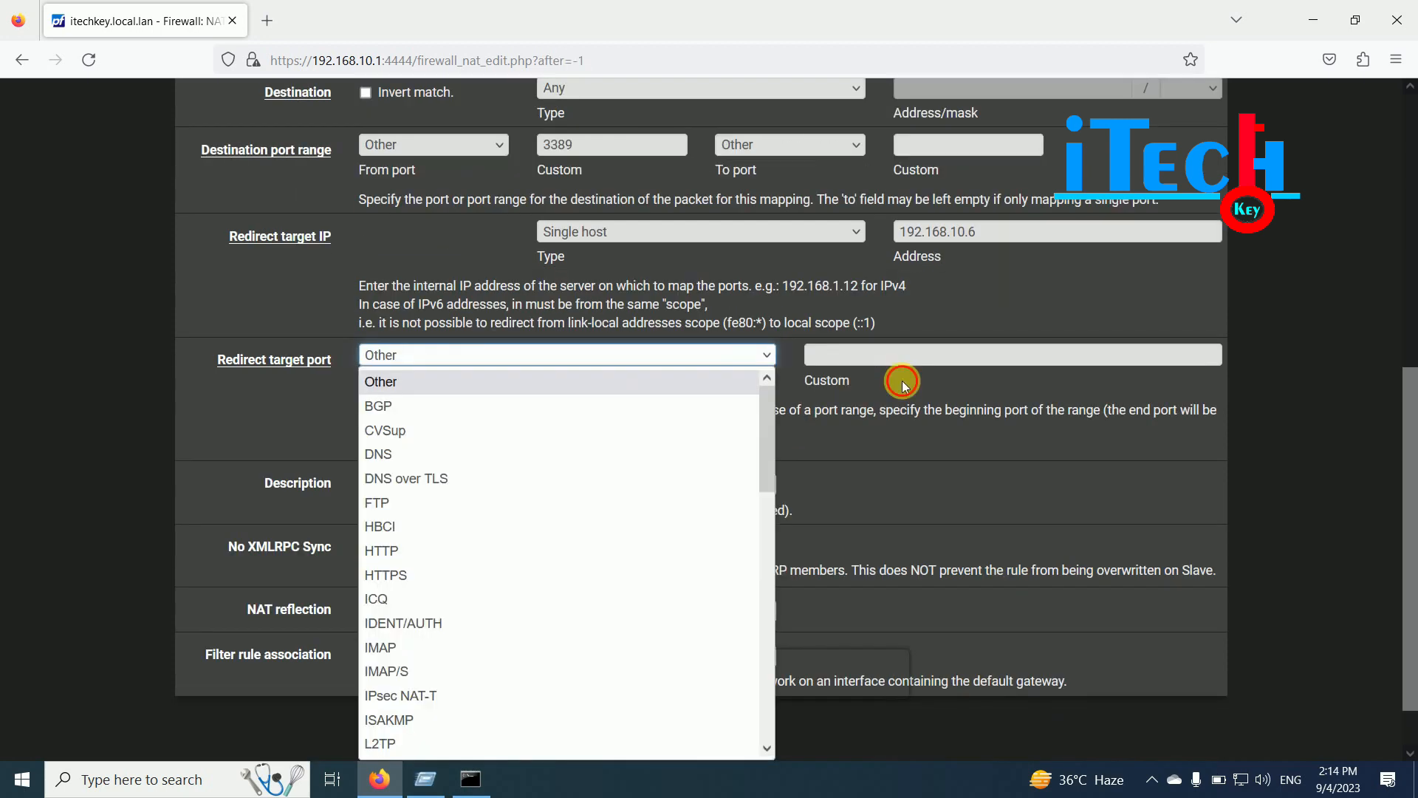
click(887, 377)
- Set the redirect target port's custom value to 3389, correcting a typo
click(844, 359)
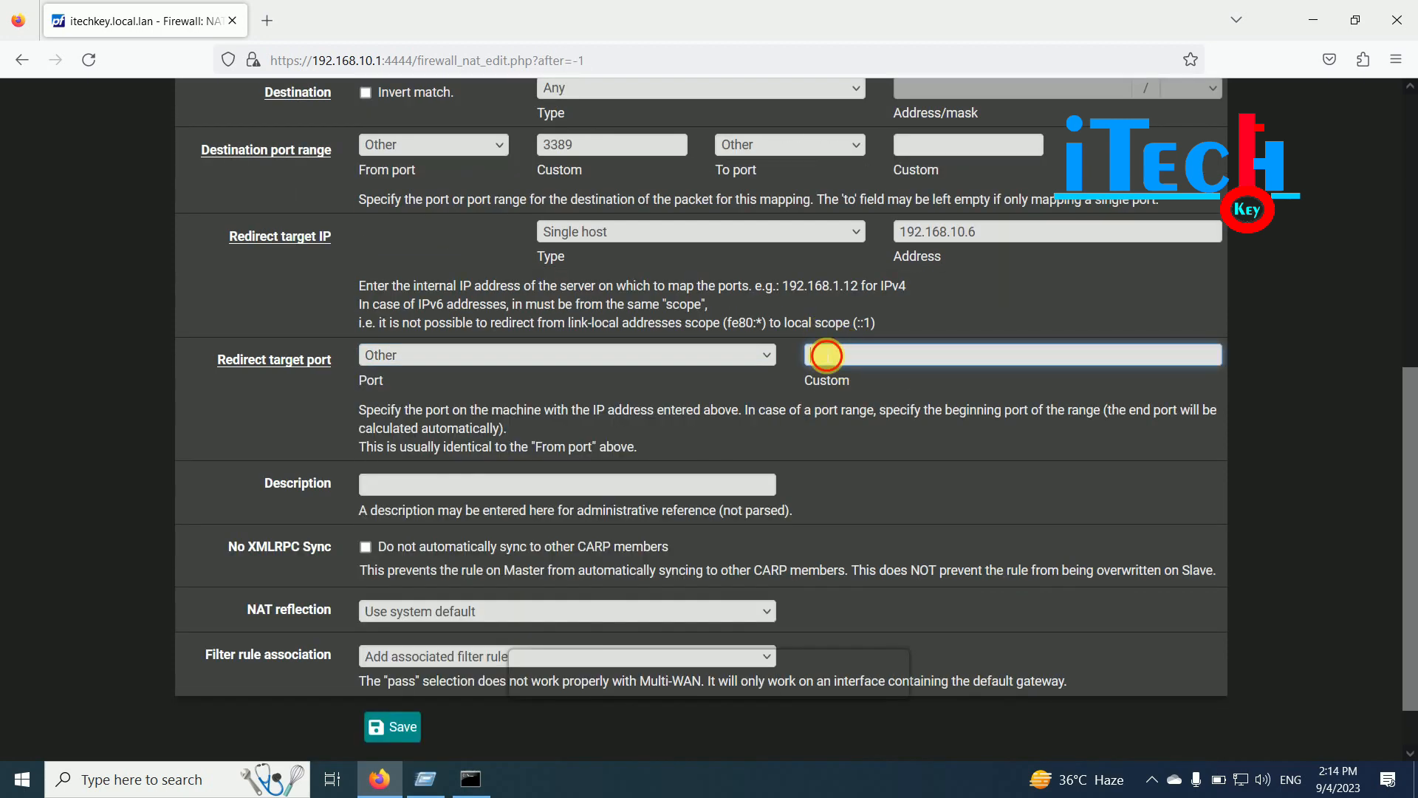
text(3380)
key(BackSpace)
text(9)
scroll(264, 436, down, 2)
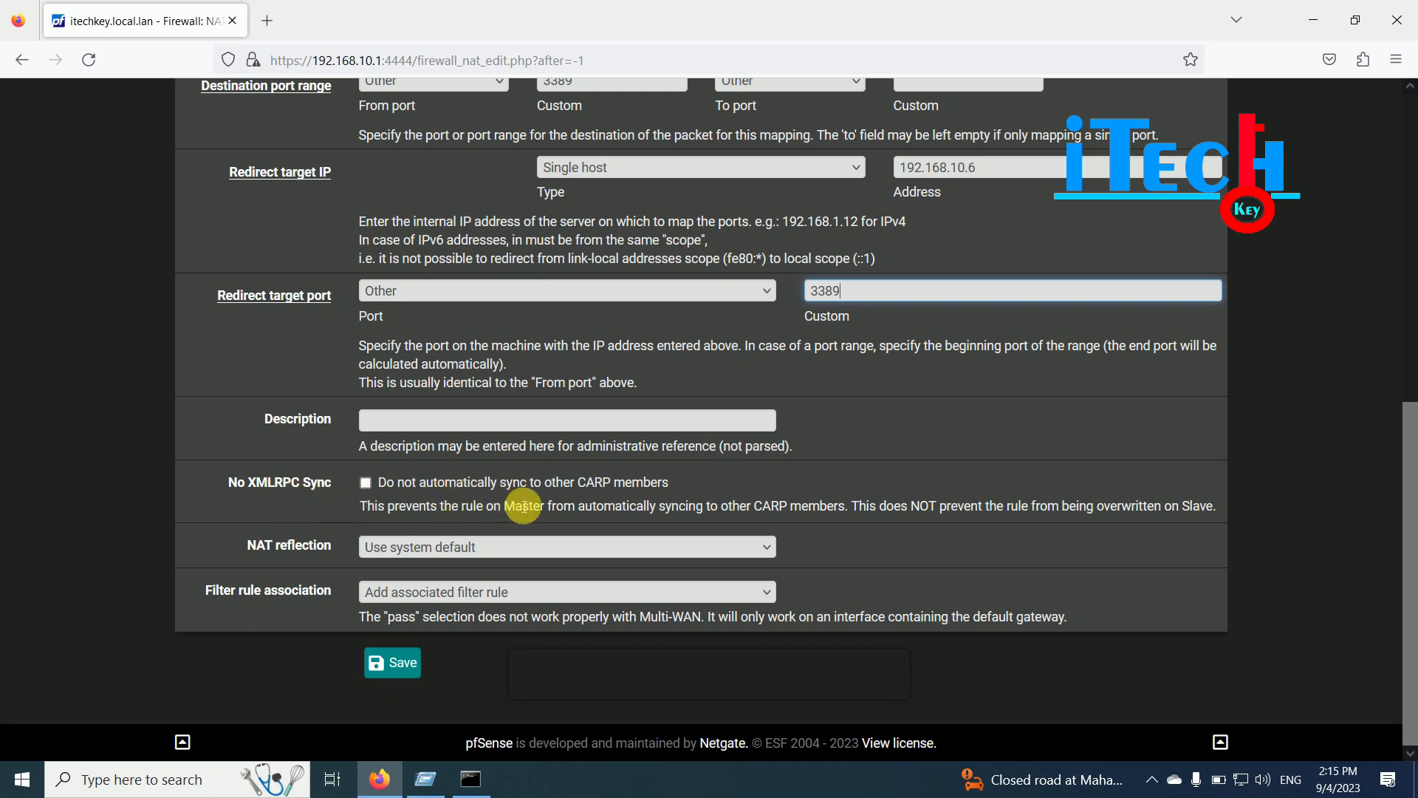
click(252, 549)
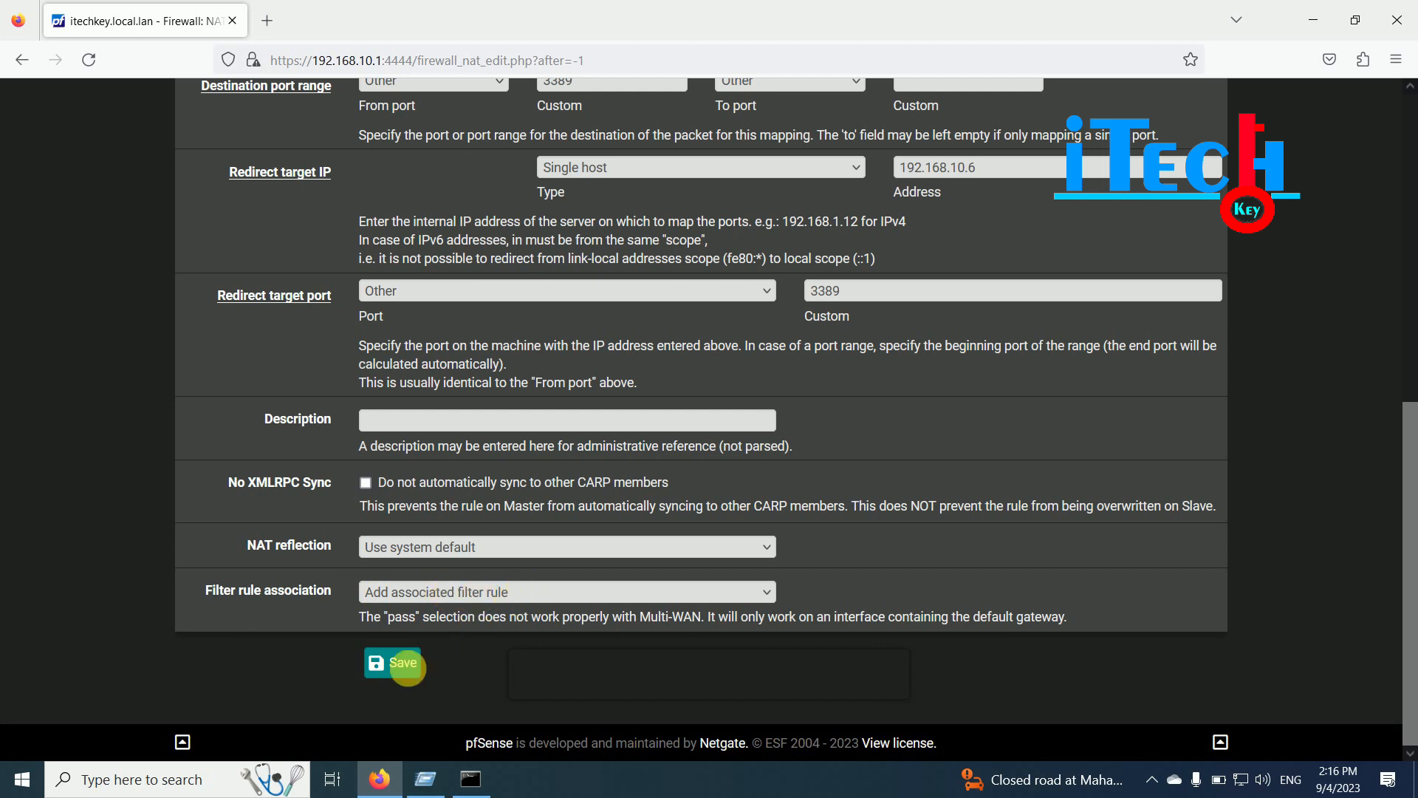
- Save the port forward rule and apply the NAT changes
click(393, 665)
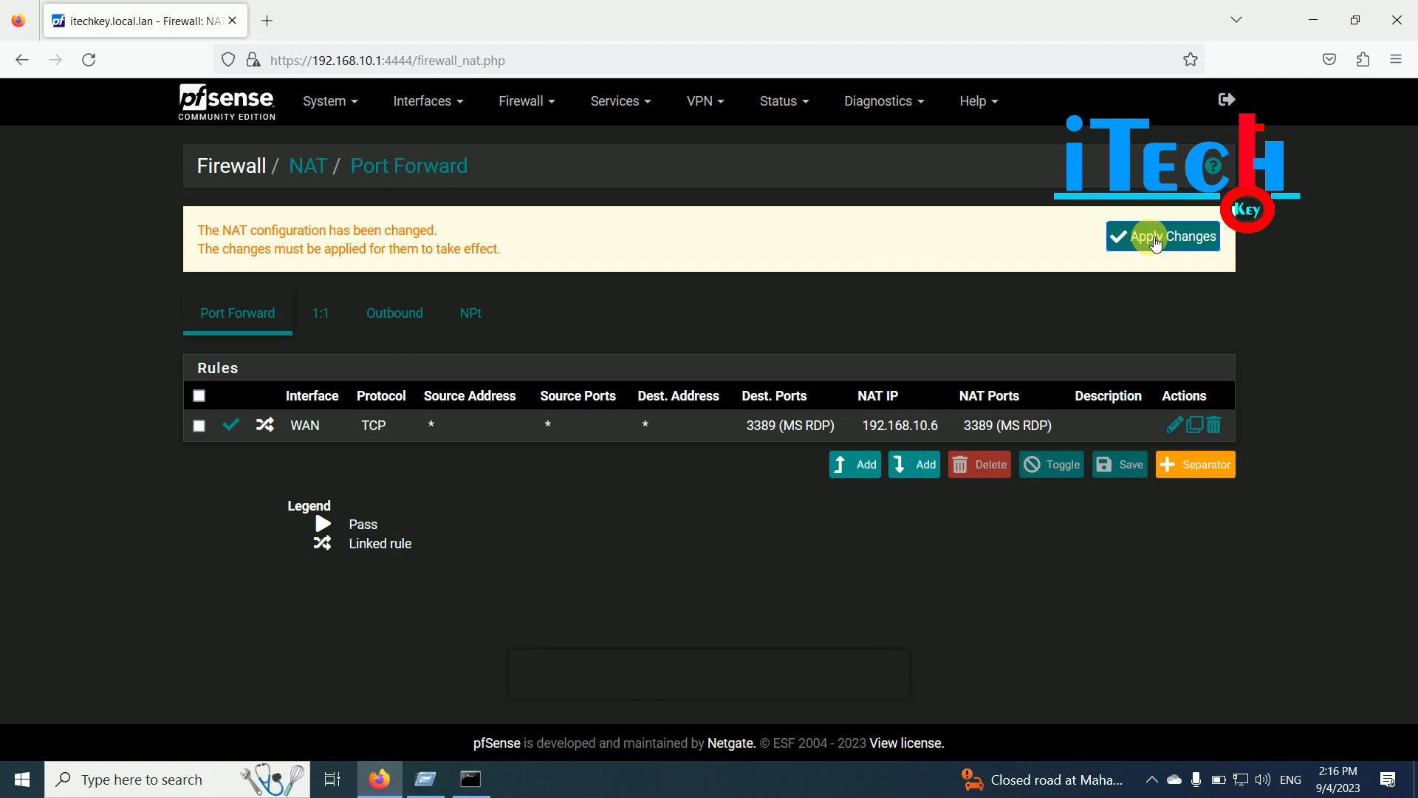
click(1156, 241)
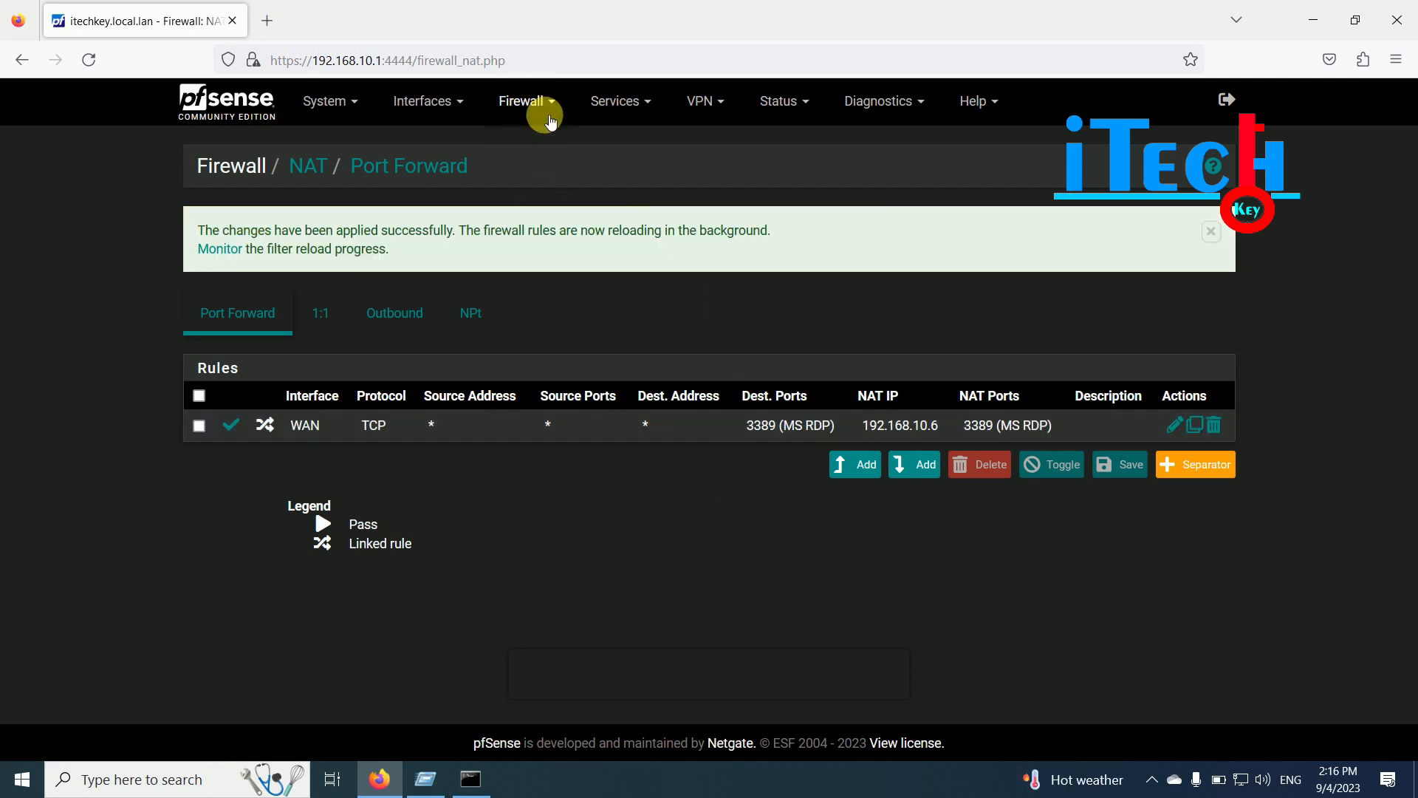
click(523, 104)
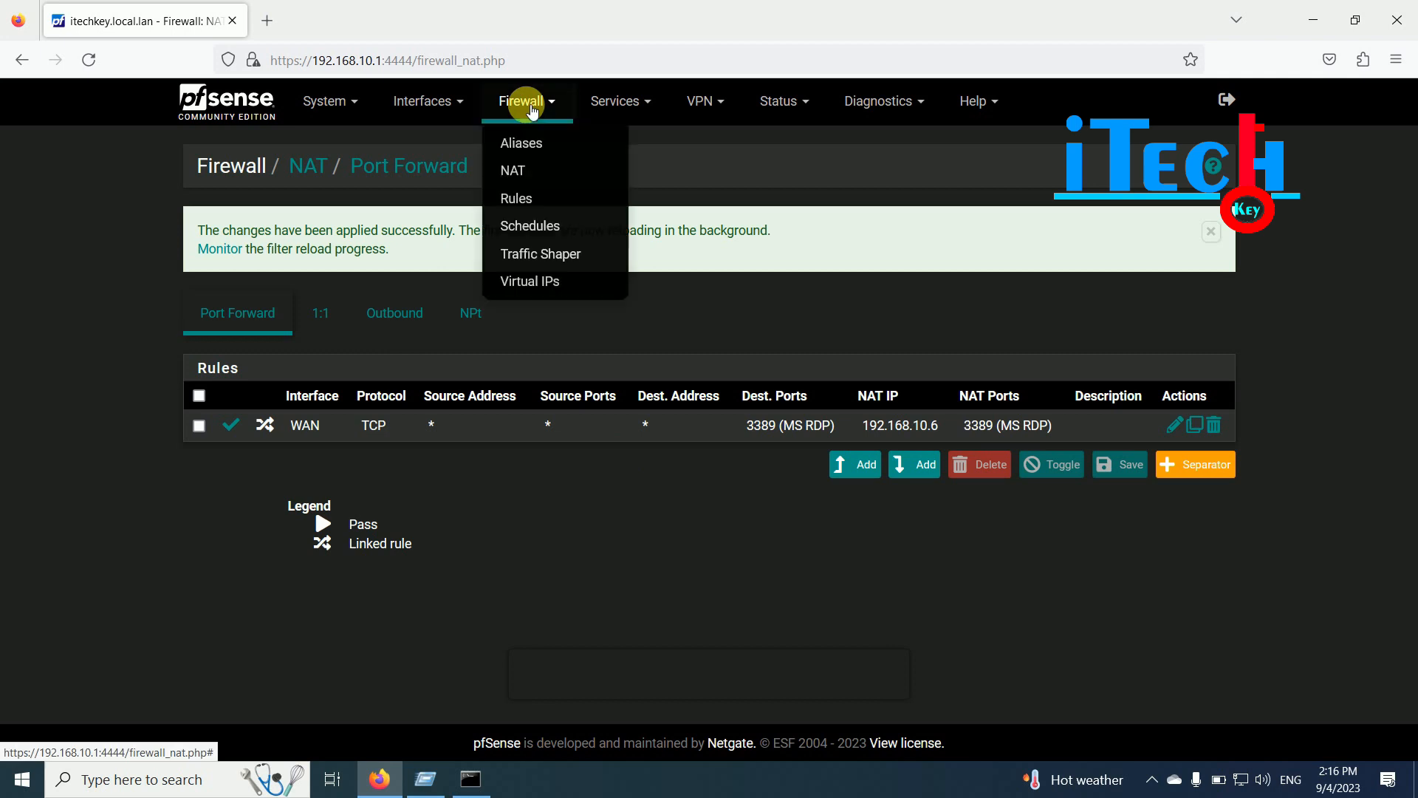
click(524, 201)
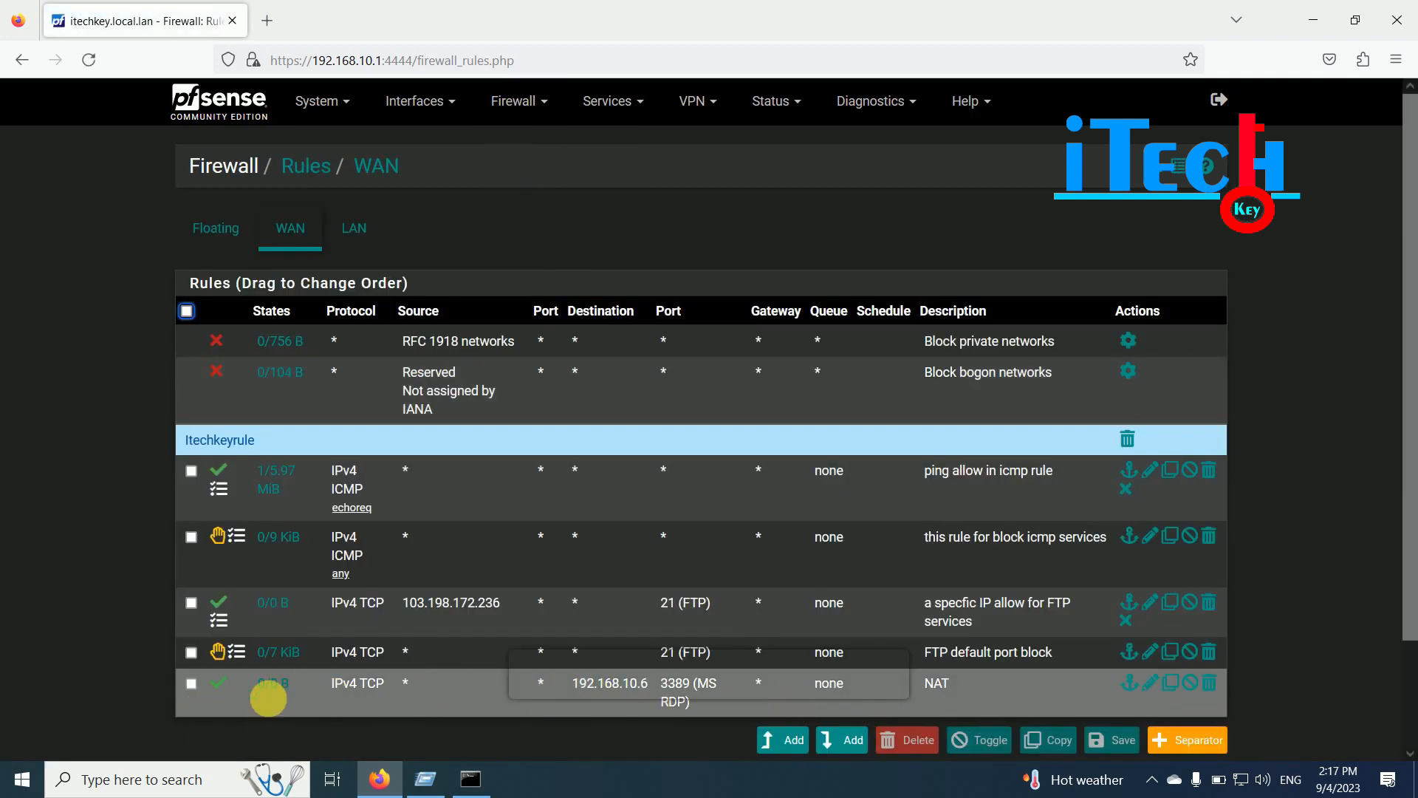
mouse_move(269, 698)
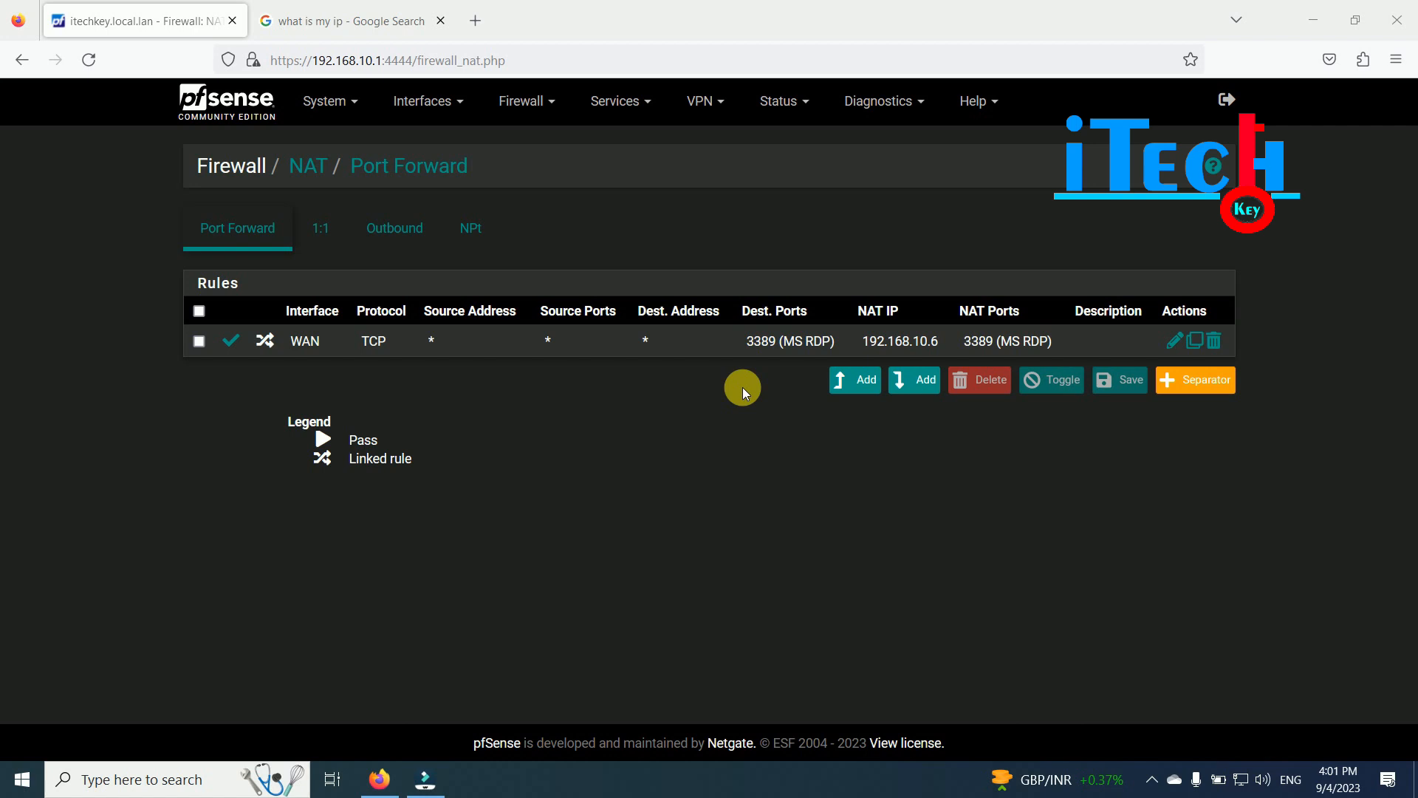
- Add a new port forward at the end of the list, leaving destination type as WAN address
click(923, 383)
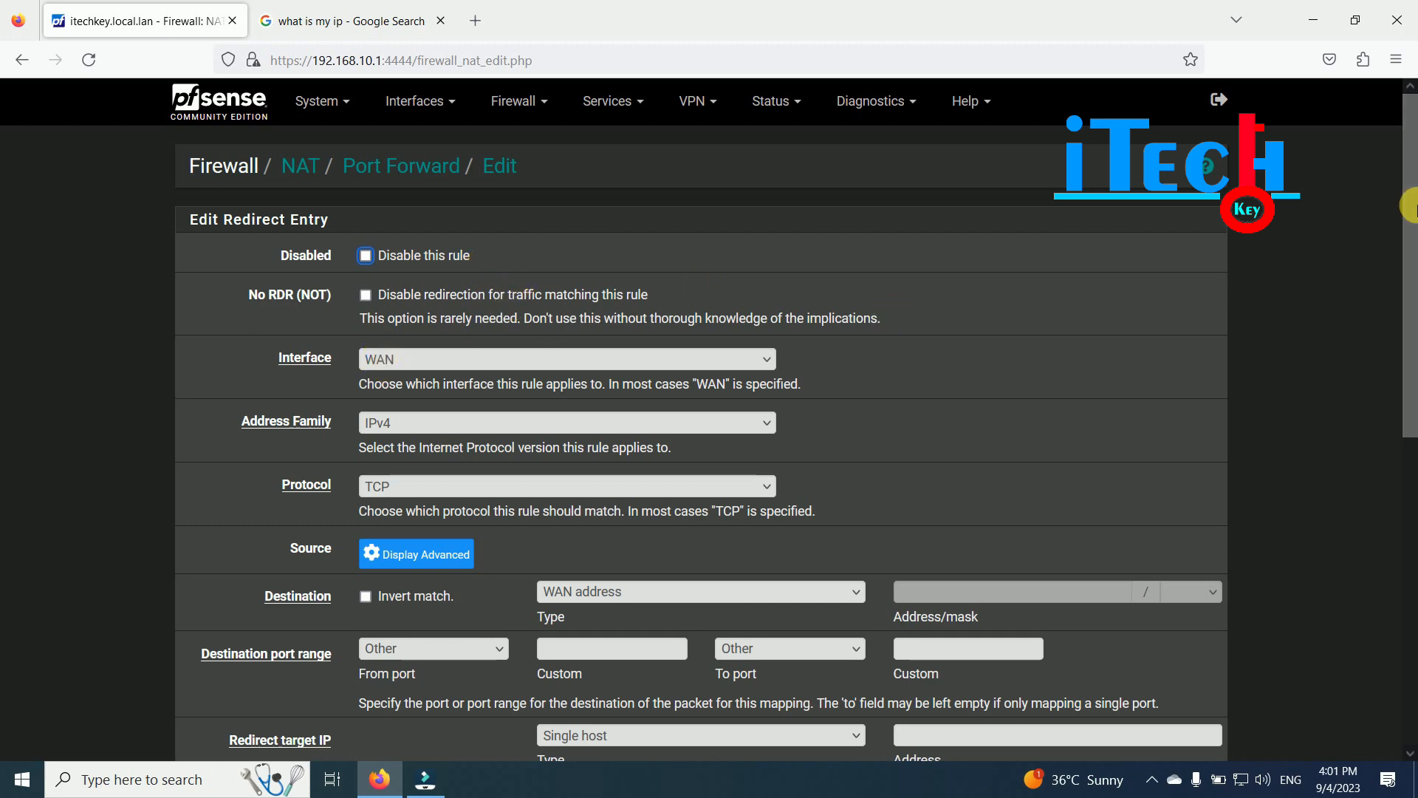
scroll(387, 369, down, 2)
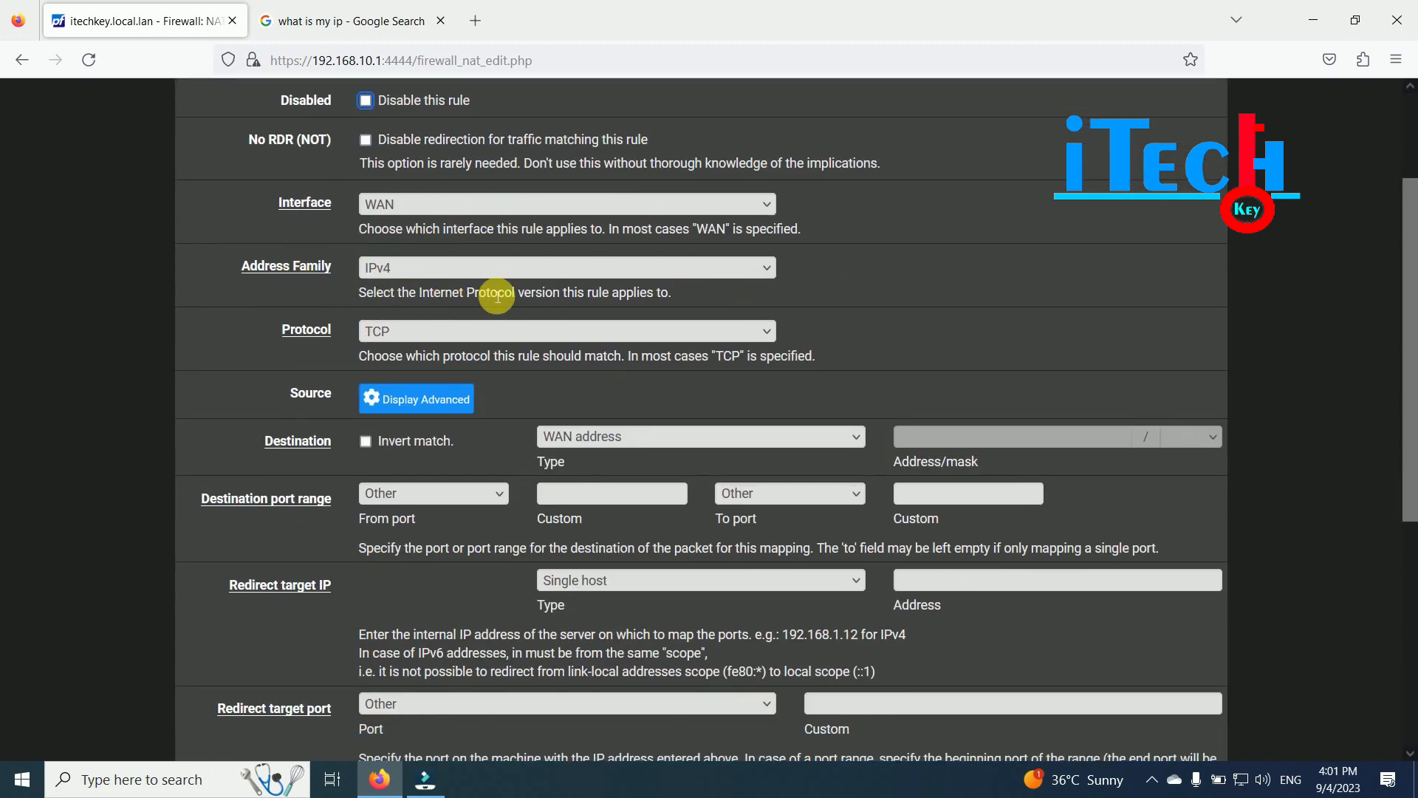
drag(1411, 219, 1411, 294)
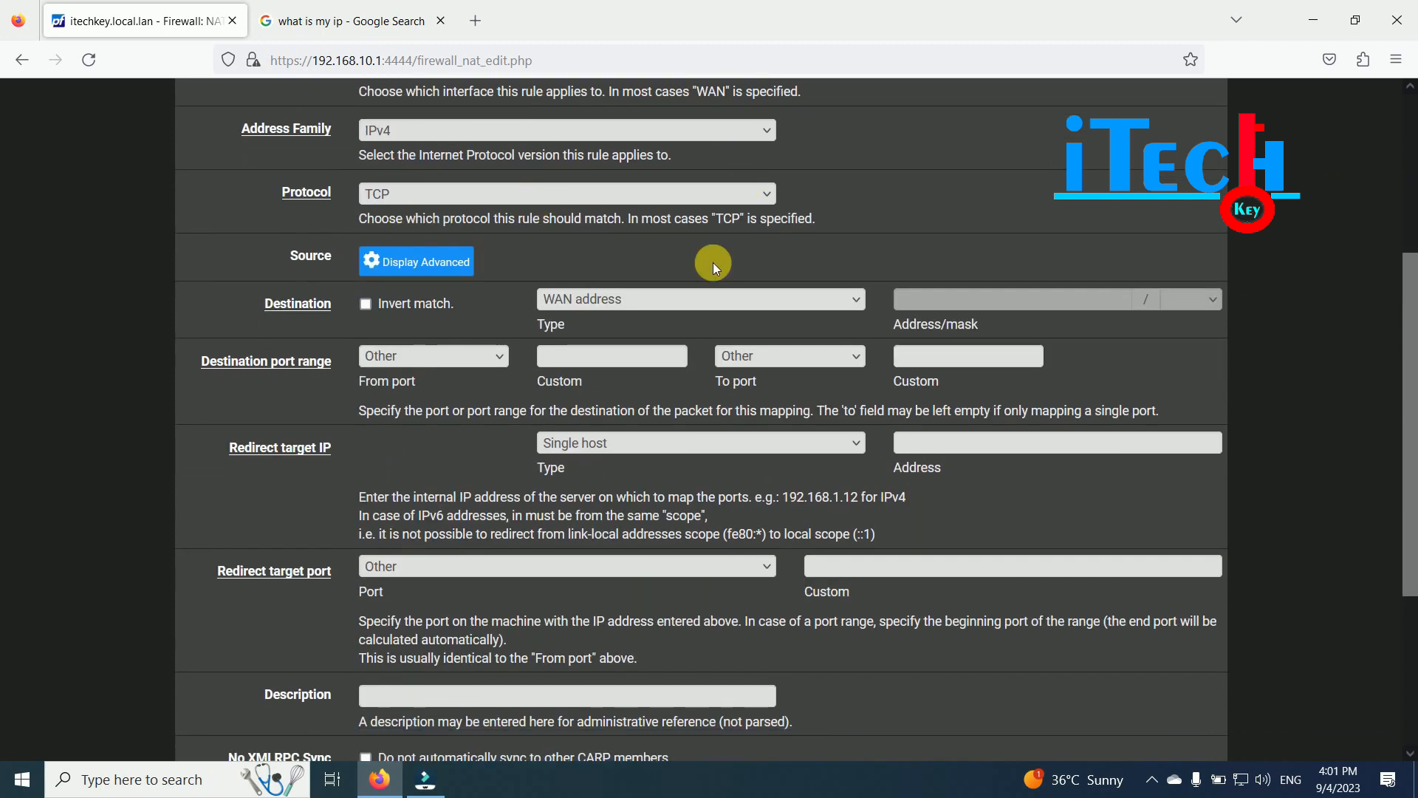
drag(1411, 294, 1411, 405)
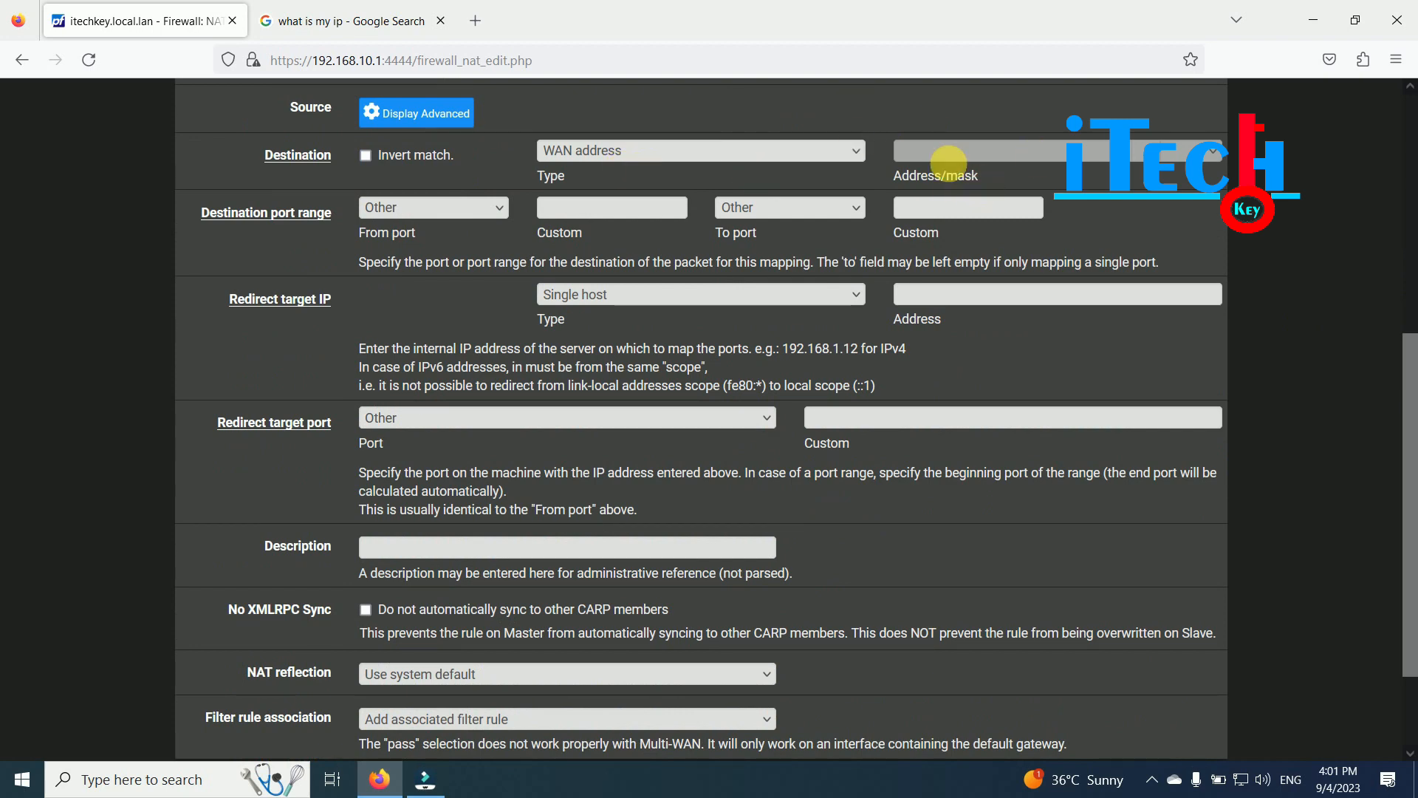
click(670, 153)
click(668, 150)
click(667, 150)
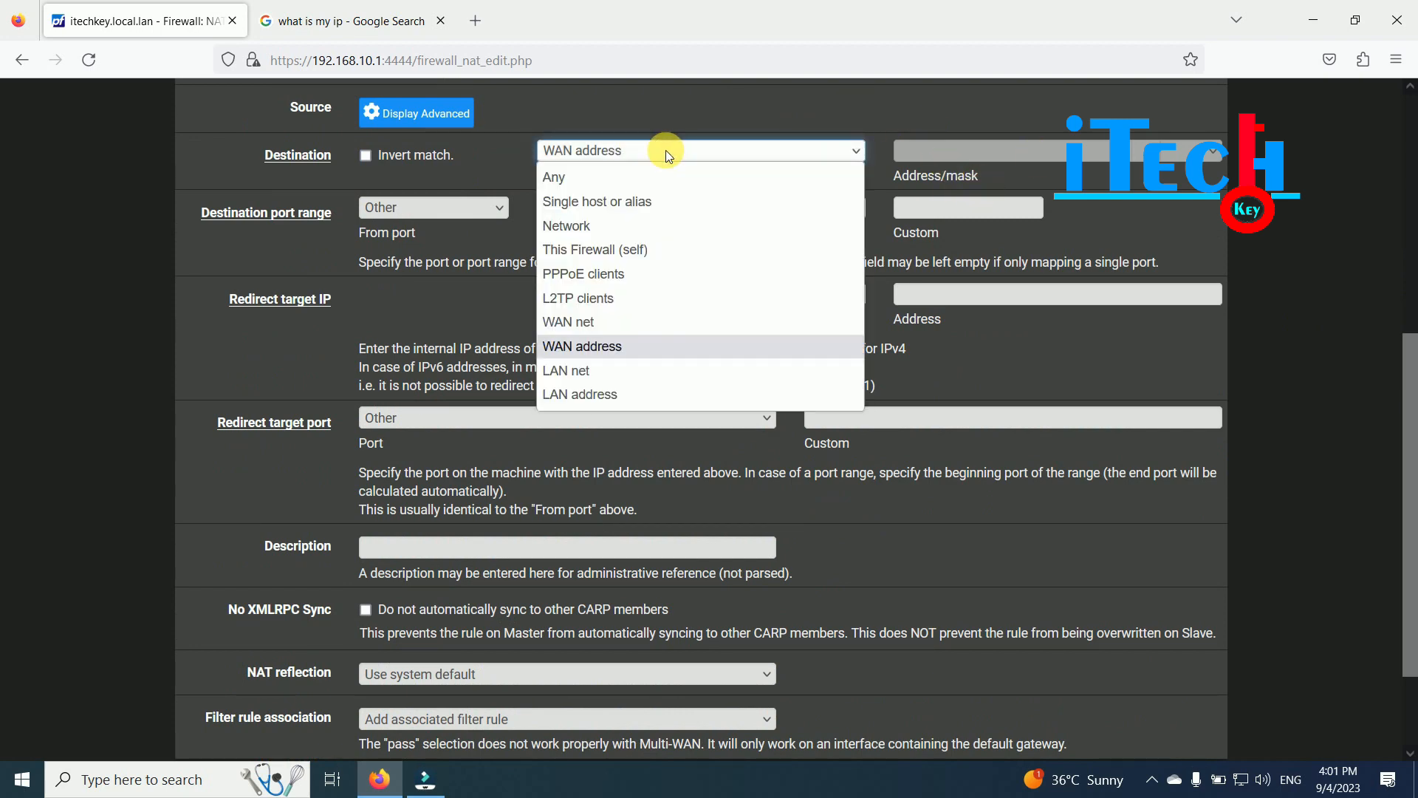
click(666, 149)
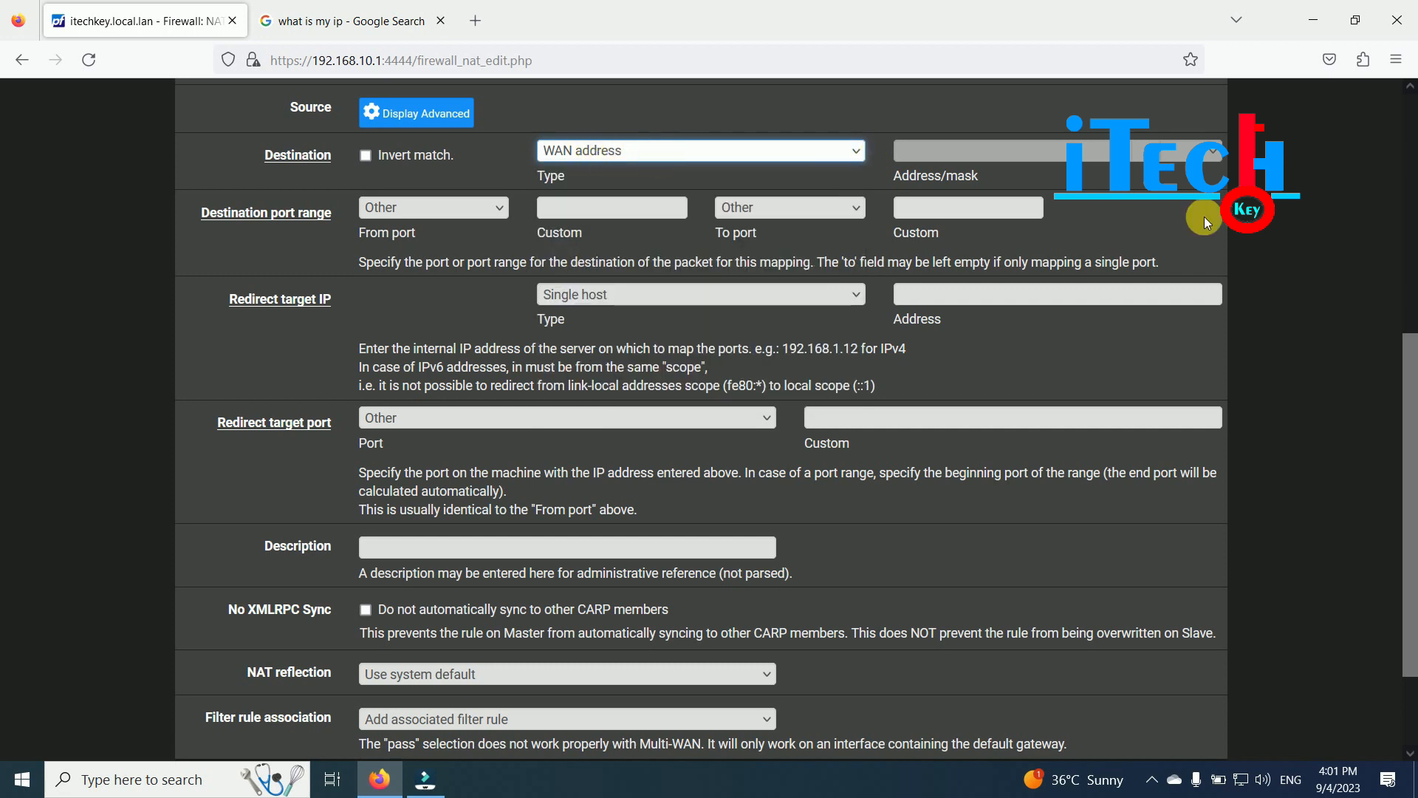
drag(1410, 382, 1409, 357)
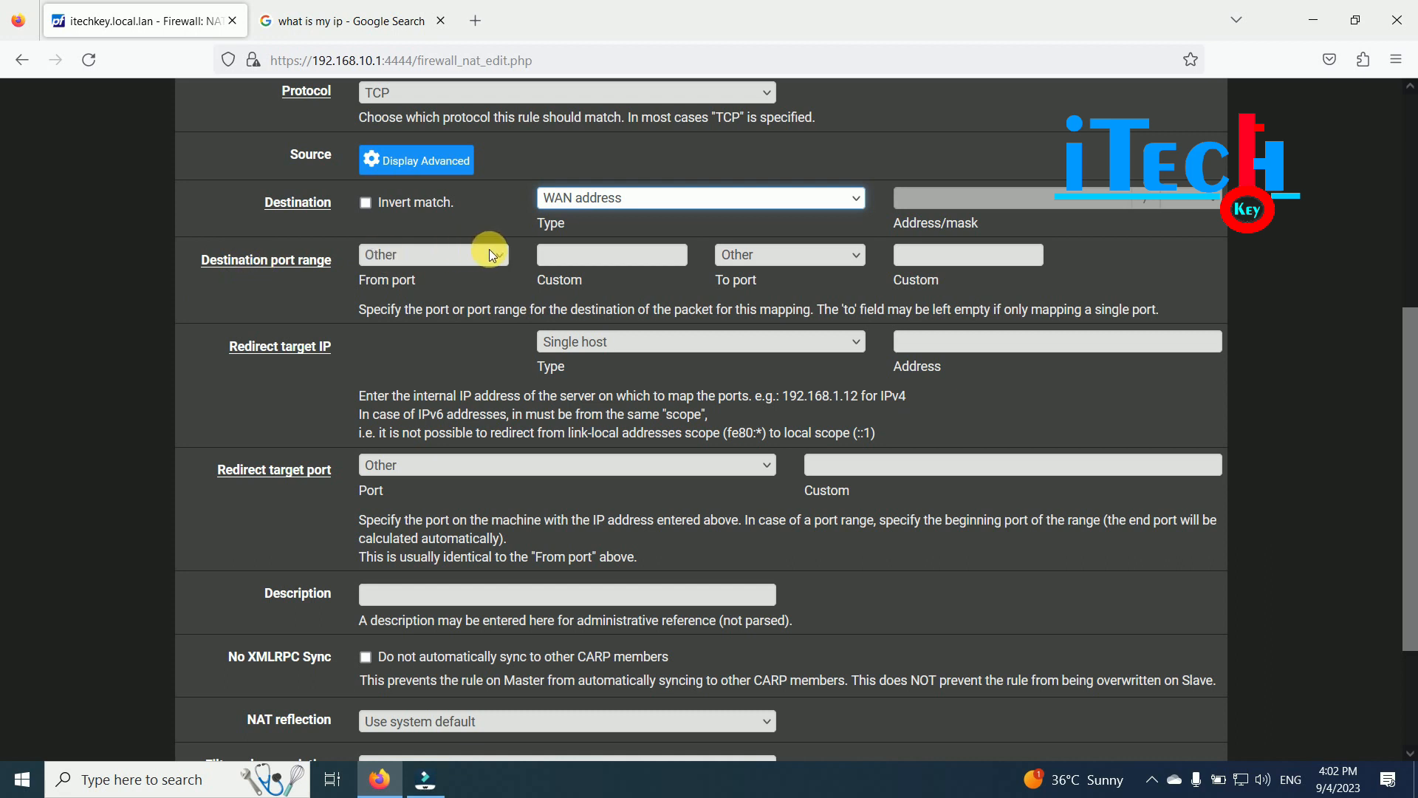
- Set the destination port range custom values to 2000 through 2035
click(575, 256)
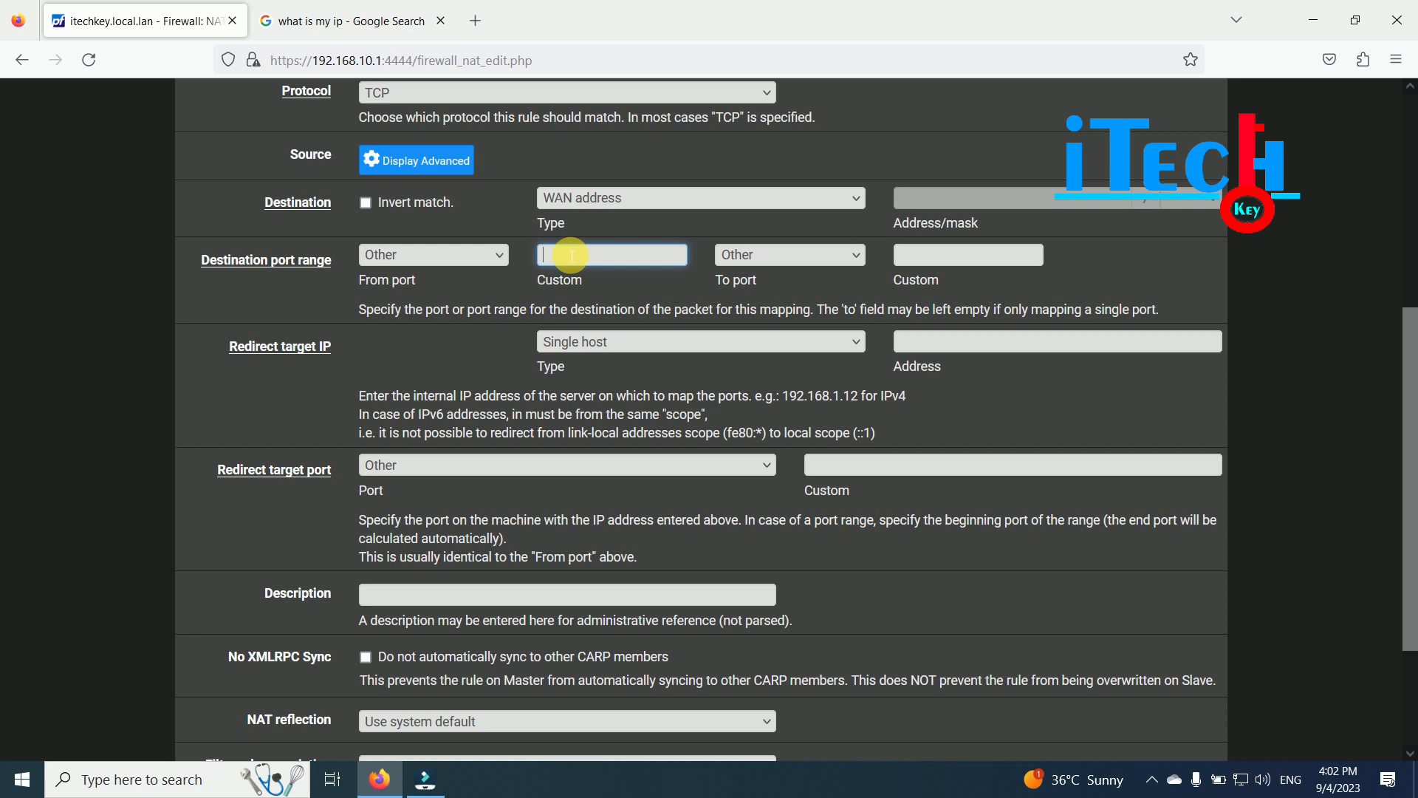
text(2000)
click(910, 254)
text(200)
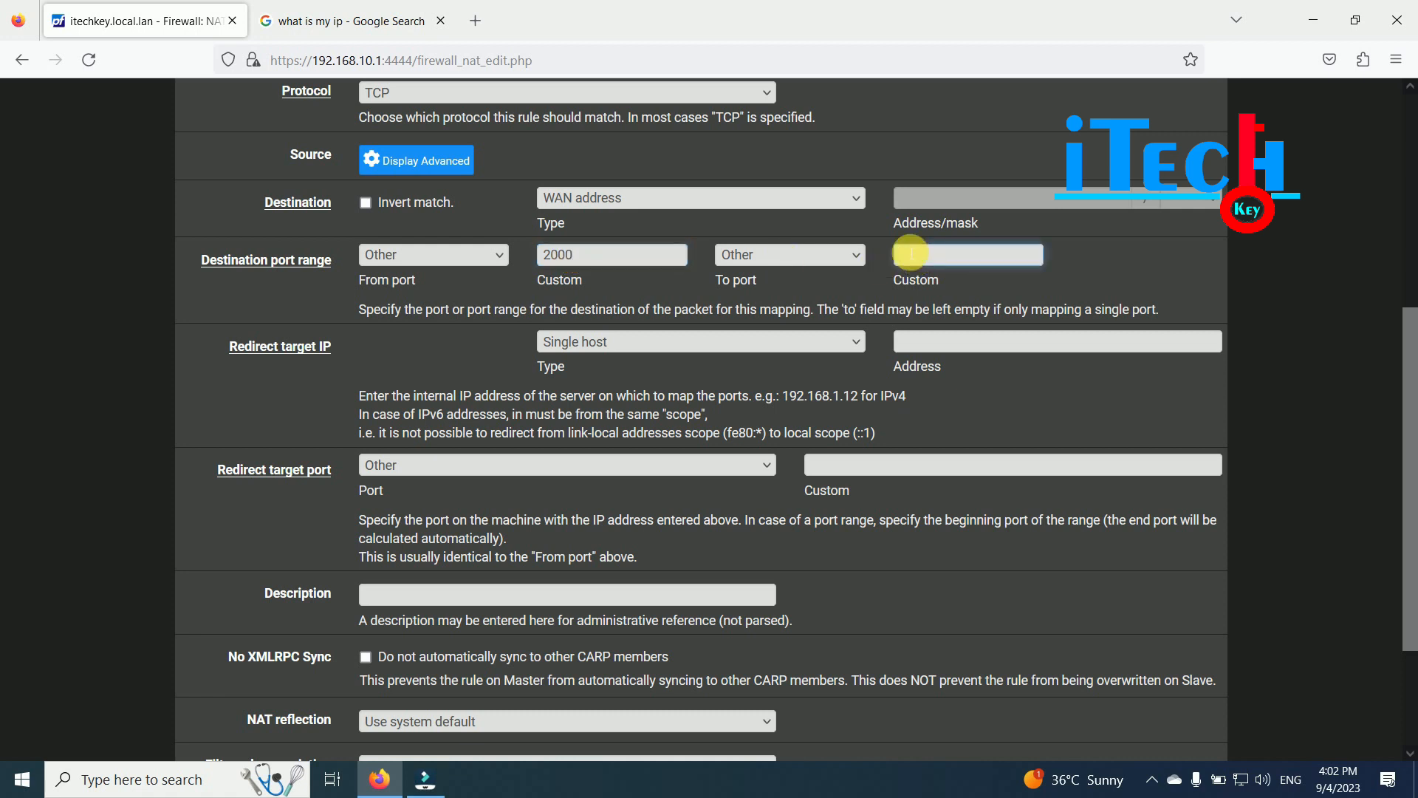
text(35)
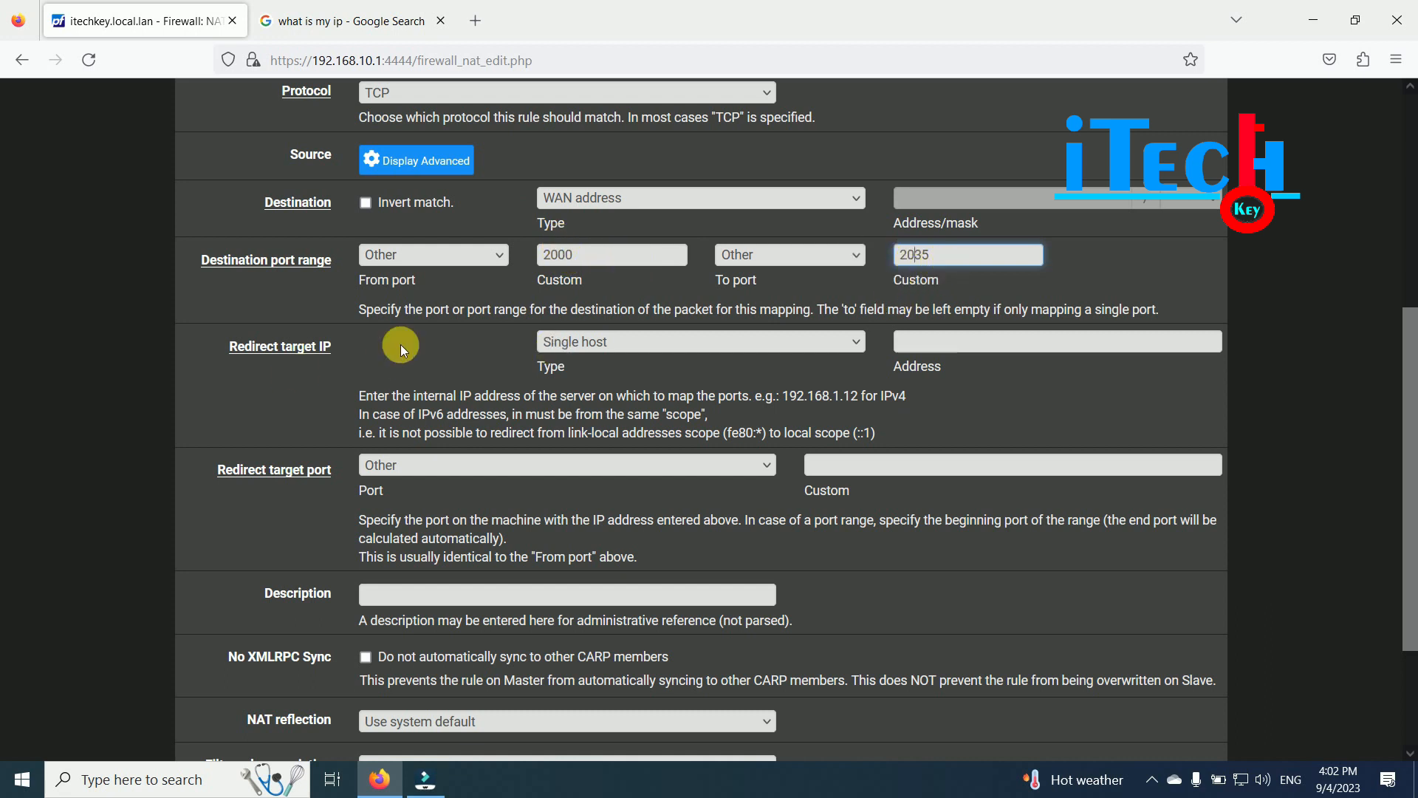
- Set the redirect target IP address to 192.168.10.7
click(919, 342)
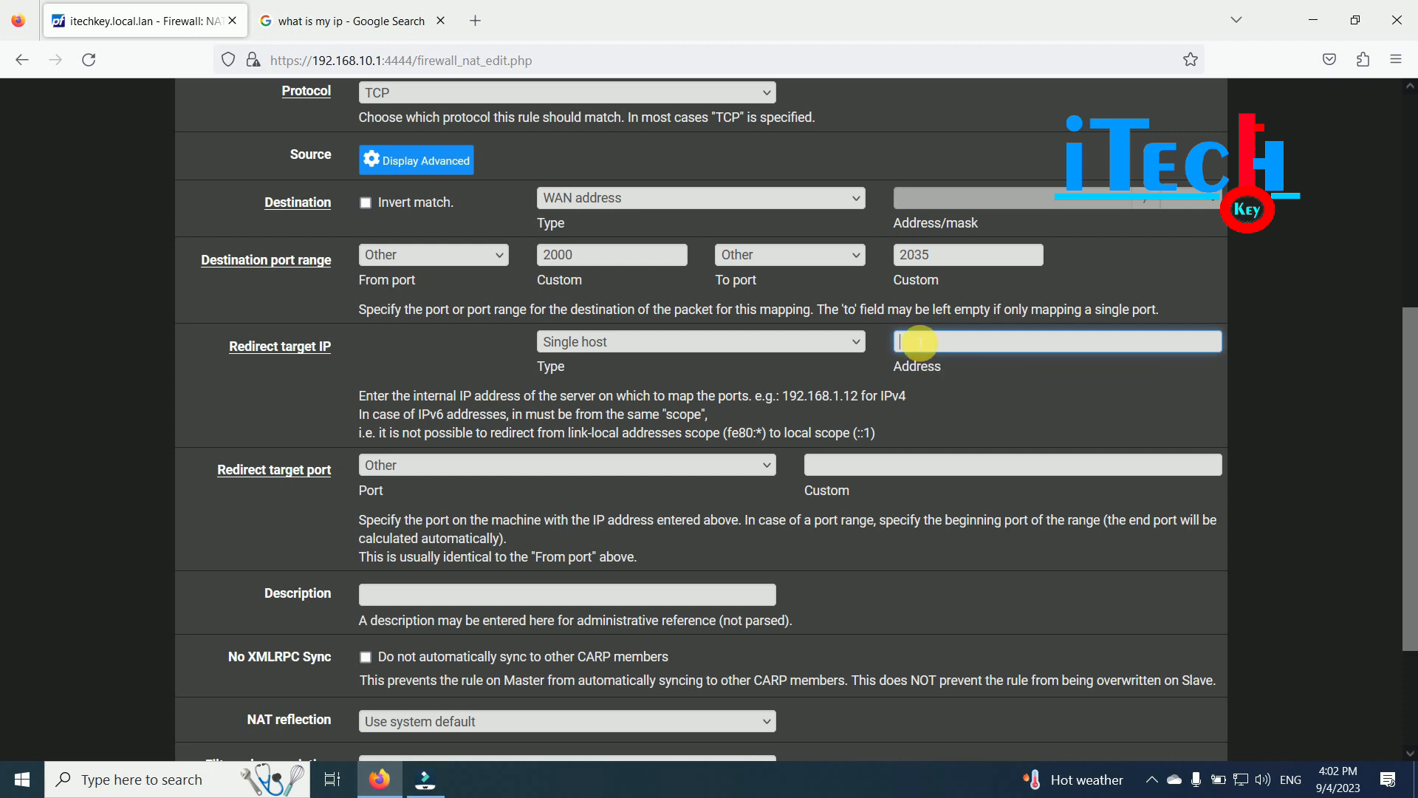
text(192.168.10.7)
key(Tab)
scroll(286, 184, down, 3)
key(Tab)
scroll(411, 283, up, 2)
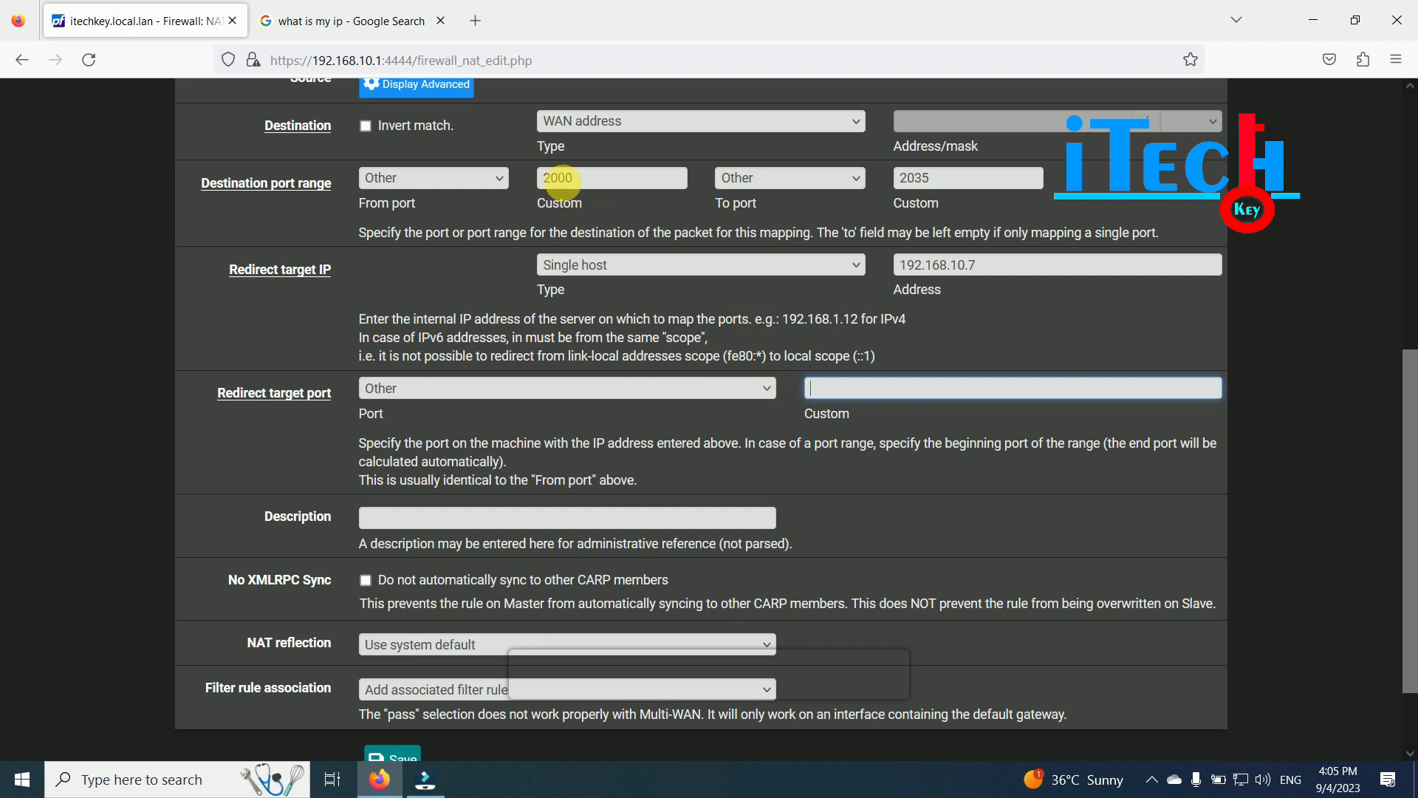
- Enter 1000 as the redirect target port after reviewing the 2000–2035 range and target IP
double_click(561, 178)
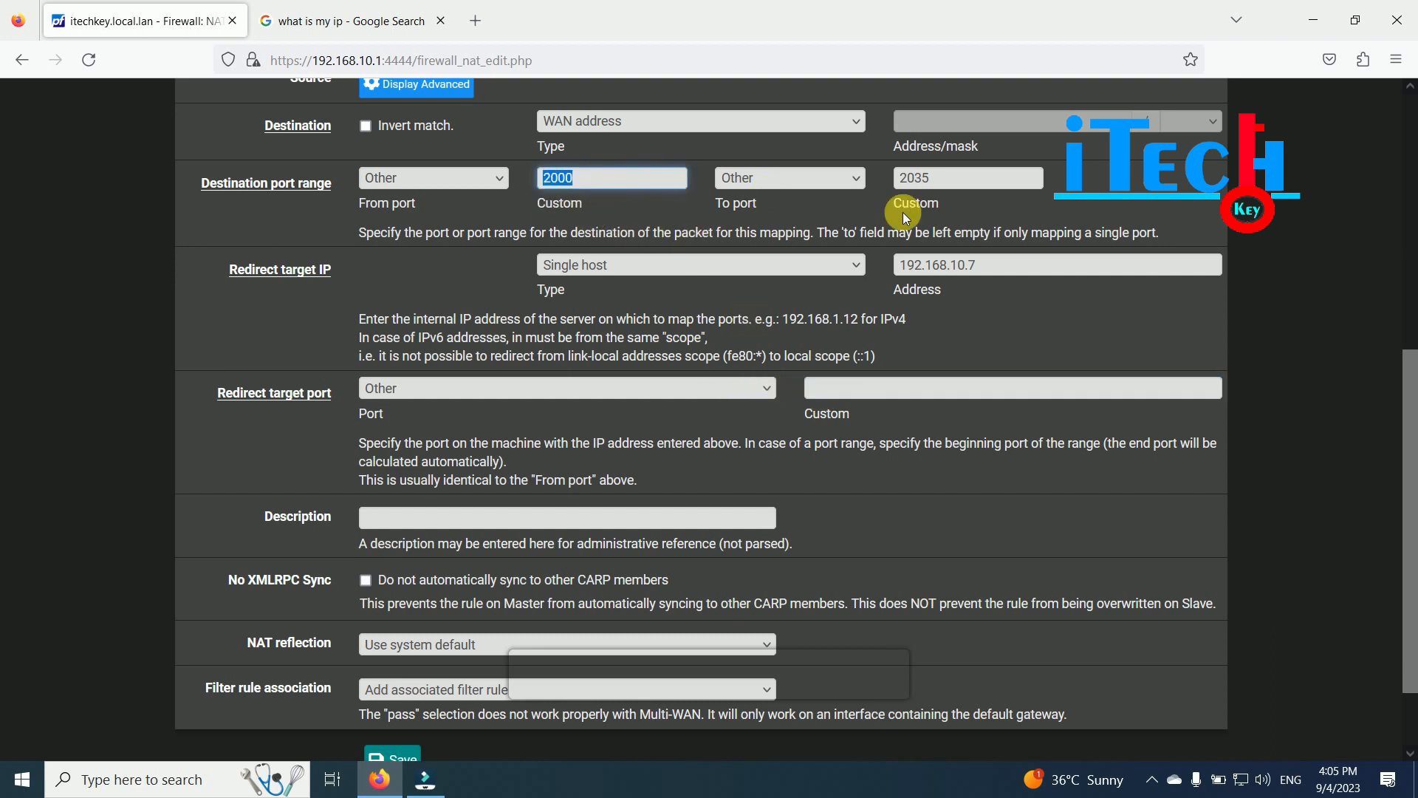
double_click(953, 179)
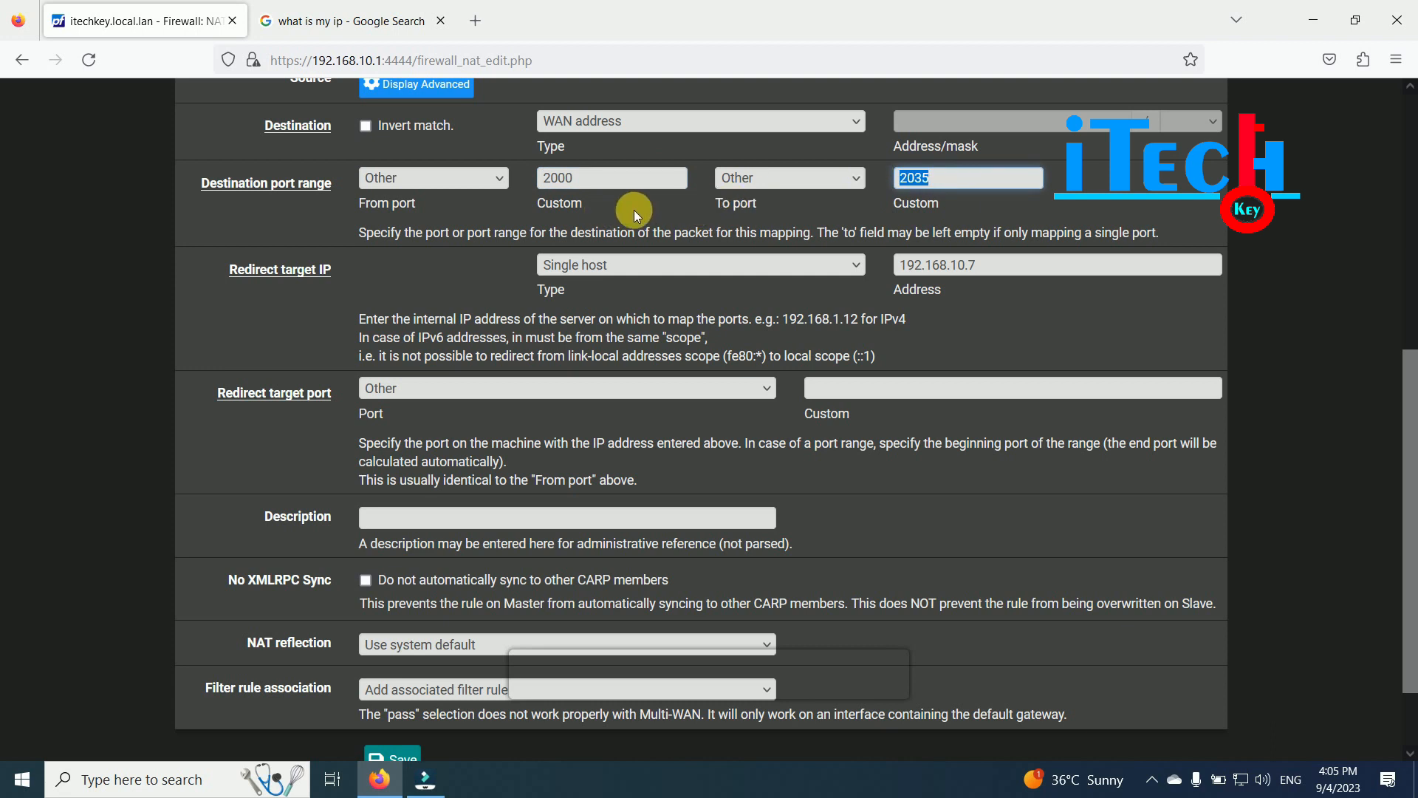
click(851, 392)
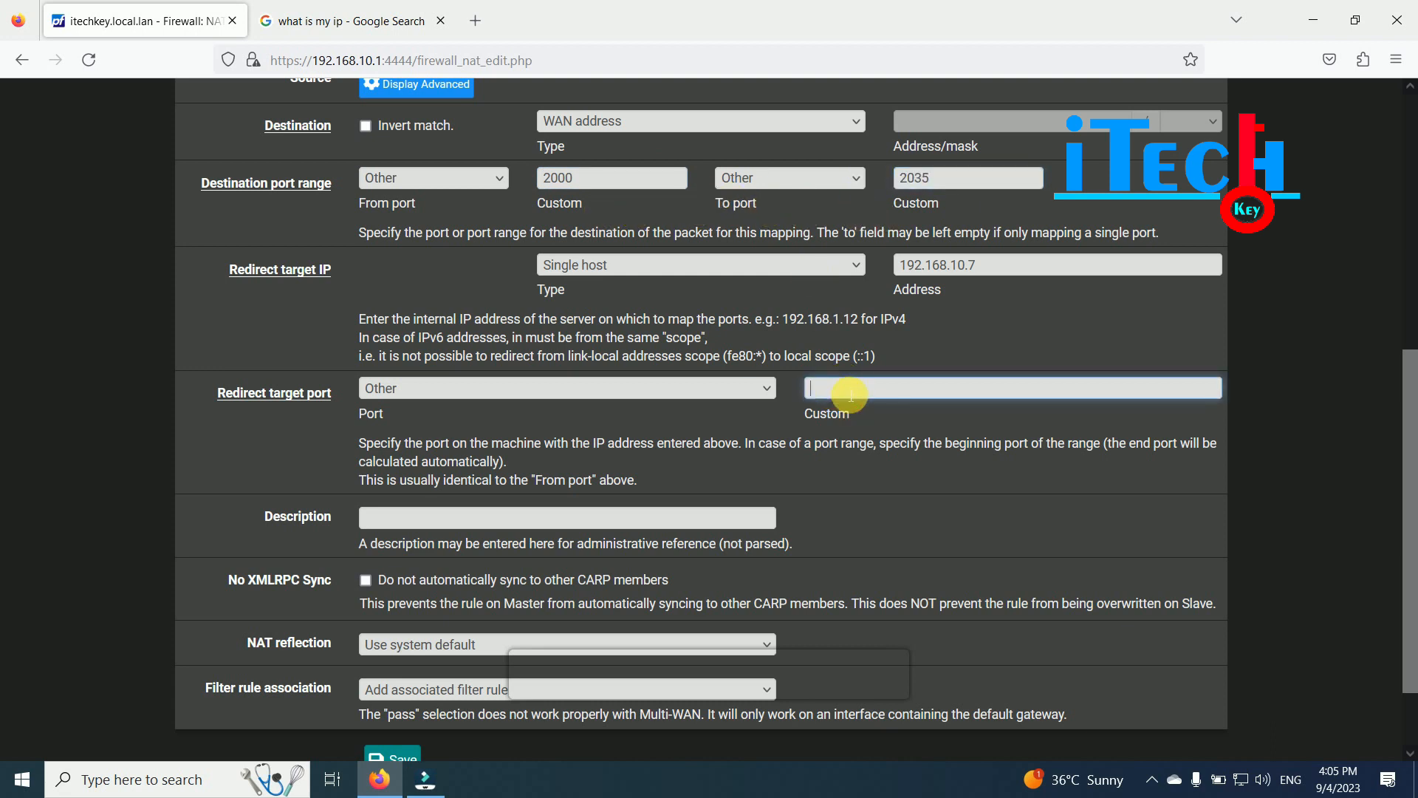
double_click(920, 266)
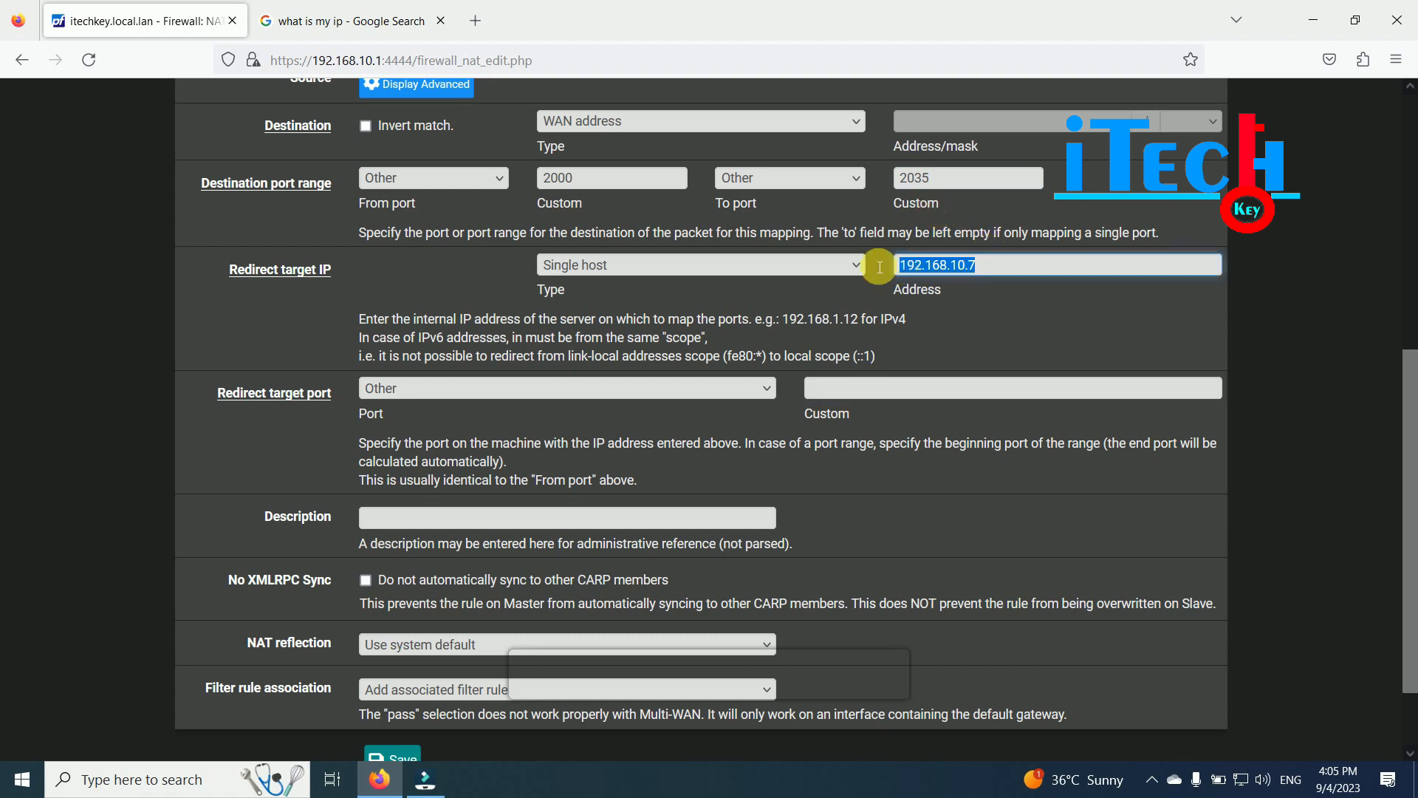
click(819, 387)
text(1000)
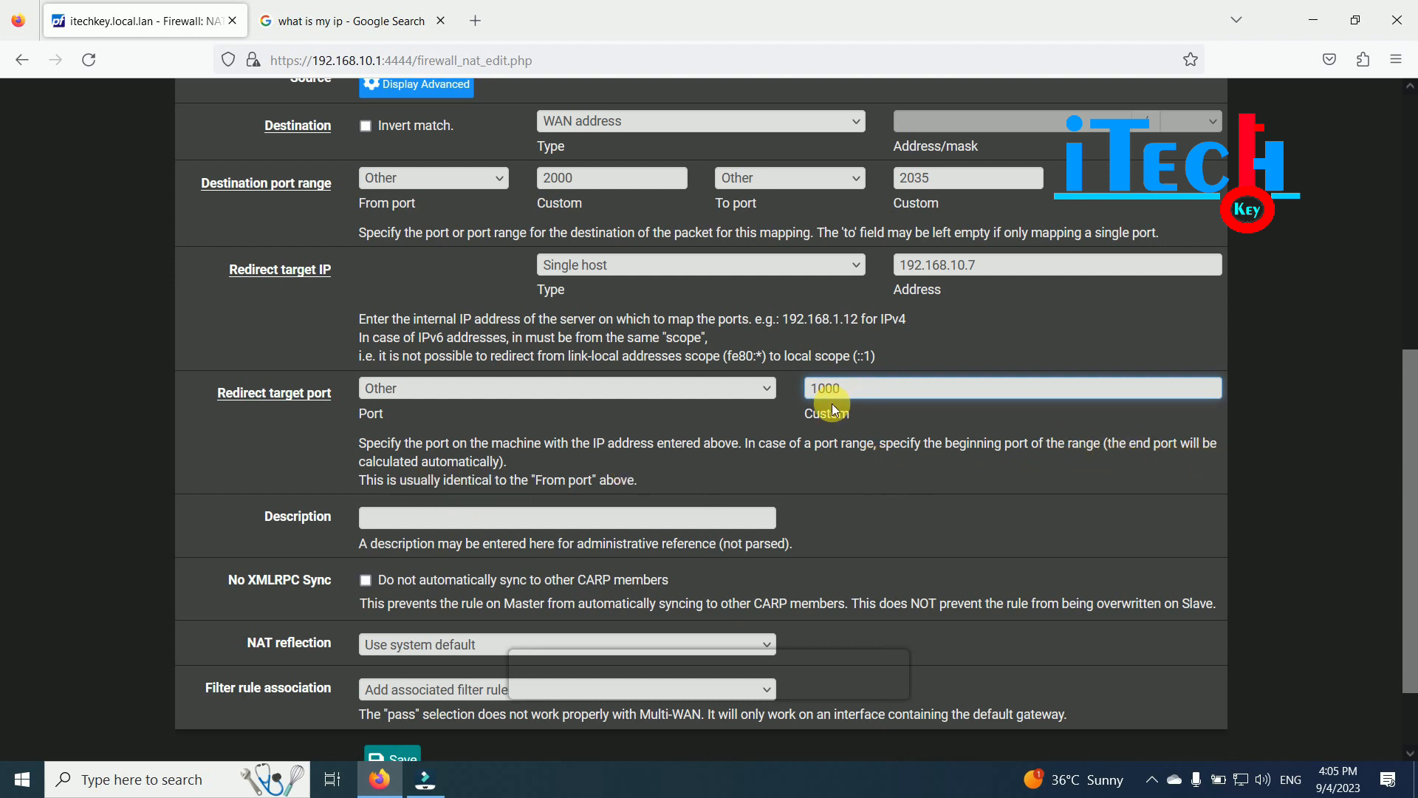
- Recheck the redirect address 192.168.10.7 and the starting destination port 2000
scroll(775, 442, down, 2)
scroll(775, 442, up, 2)
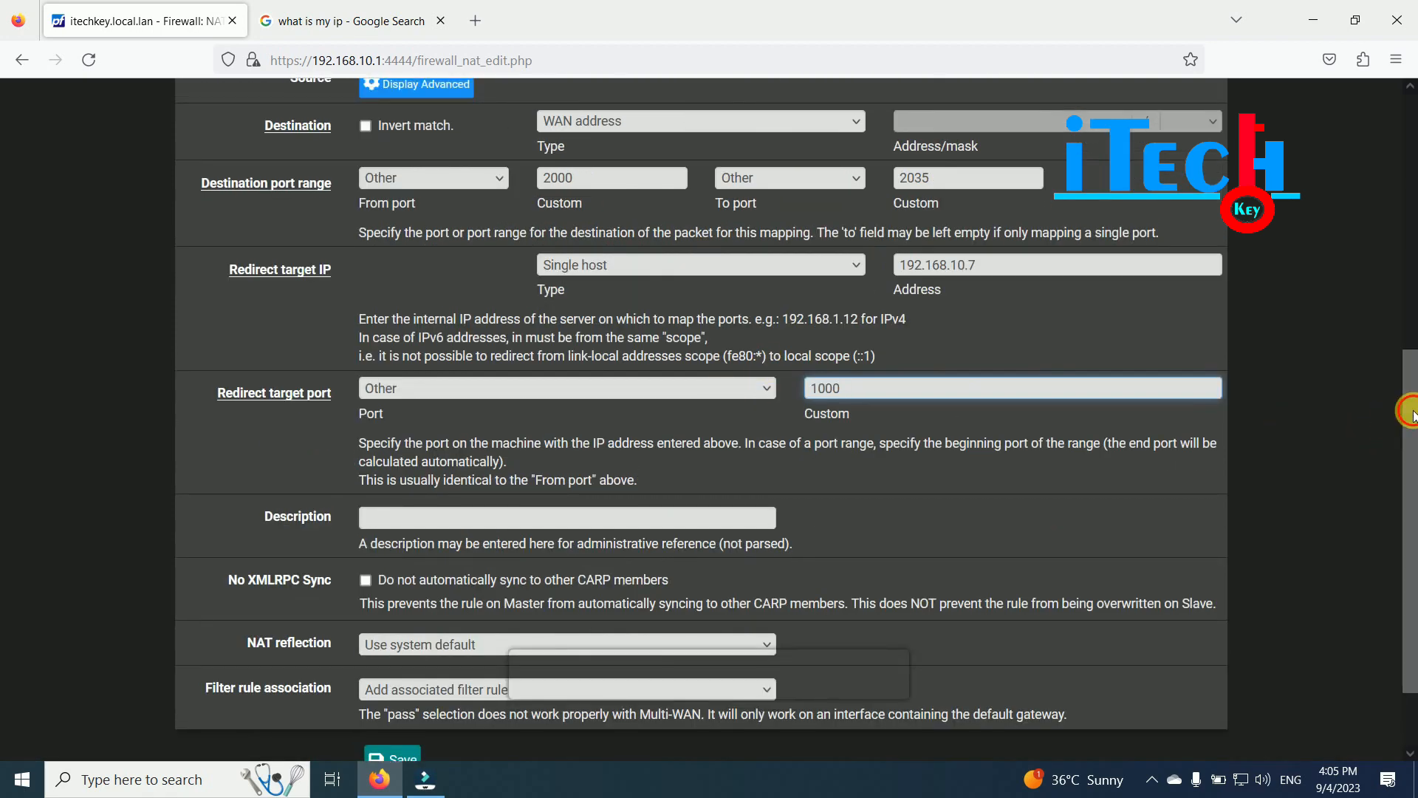
scroll(1386, 426, down, 2)
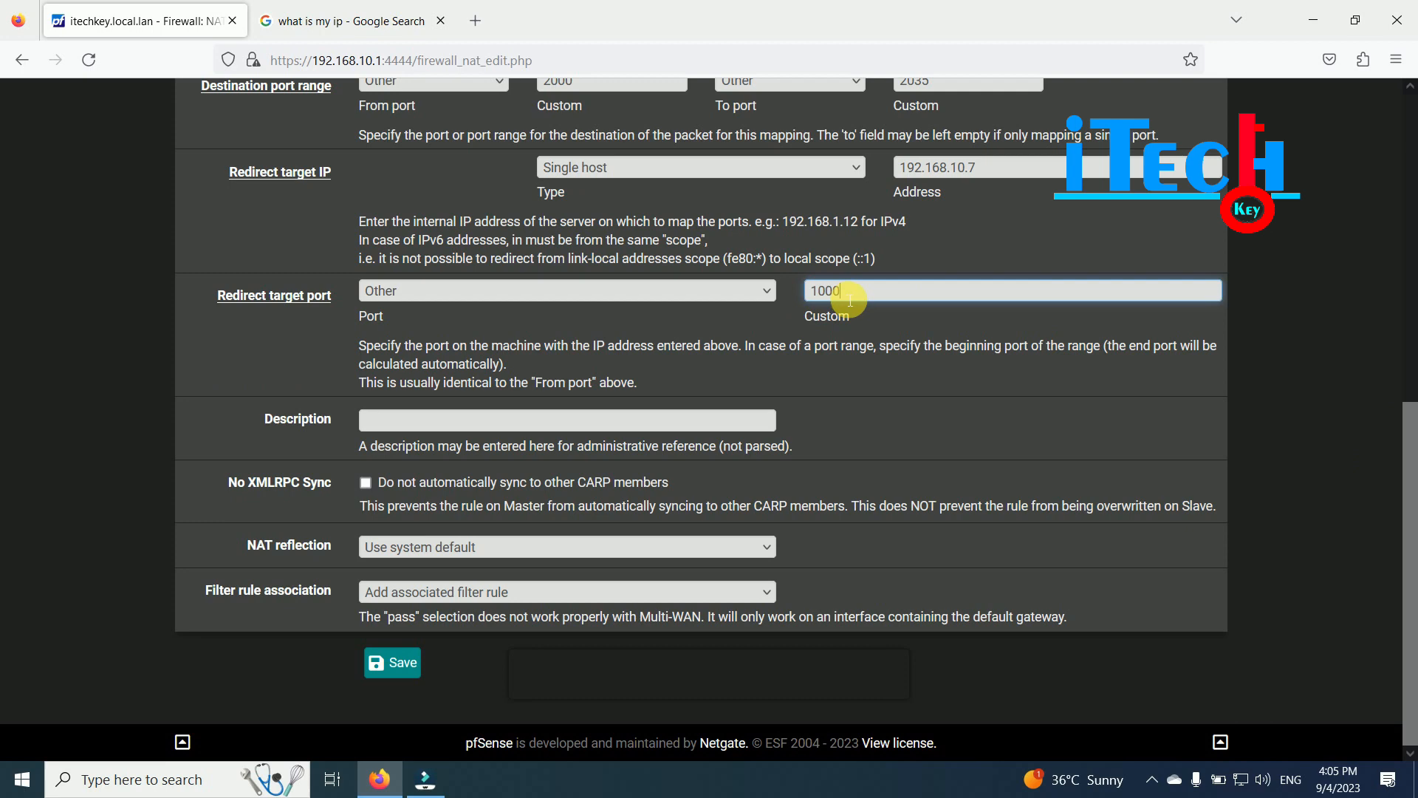
drag(979, 167, 891, 168)
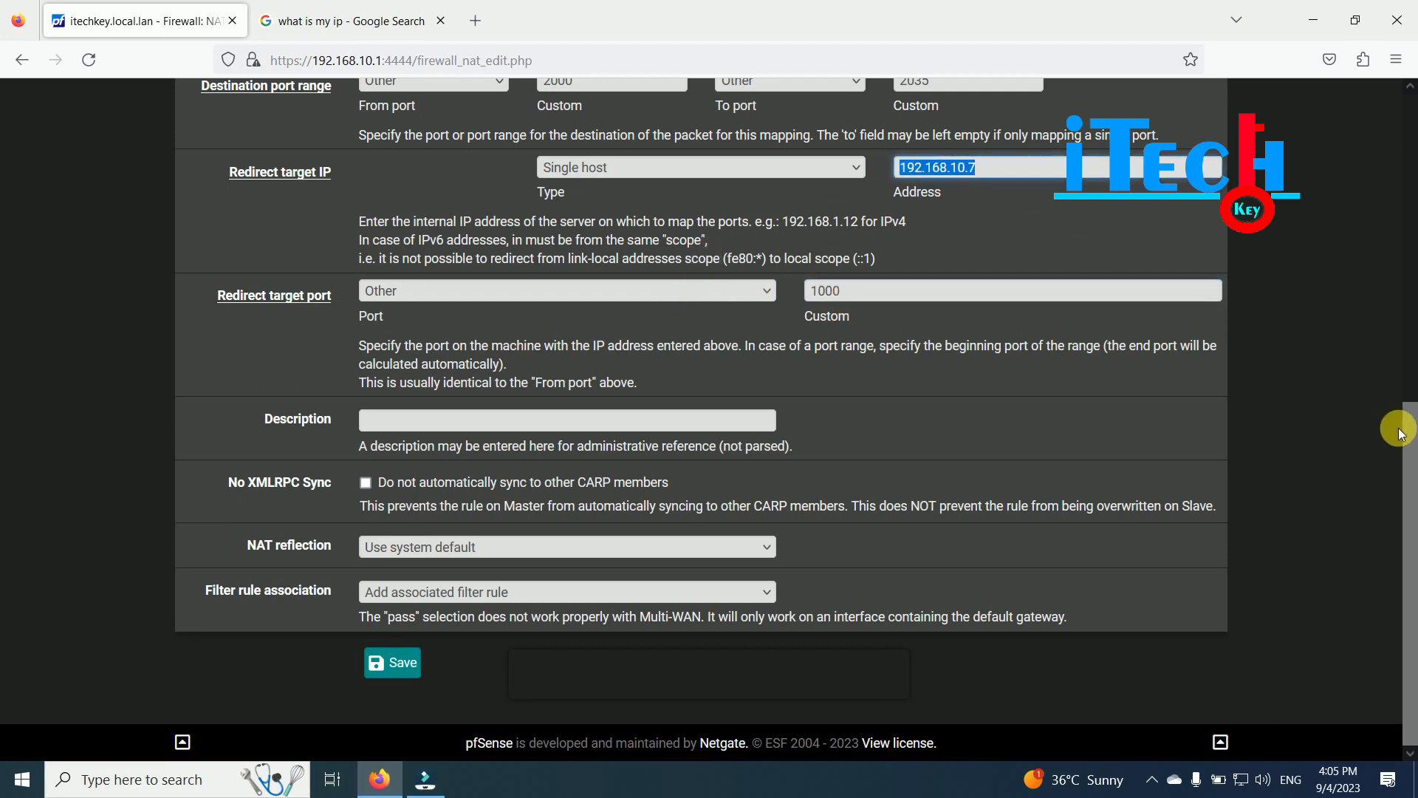
scroll(1394, 427, up, 2)
click(592, 273)
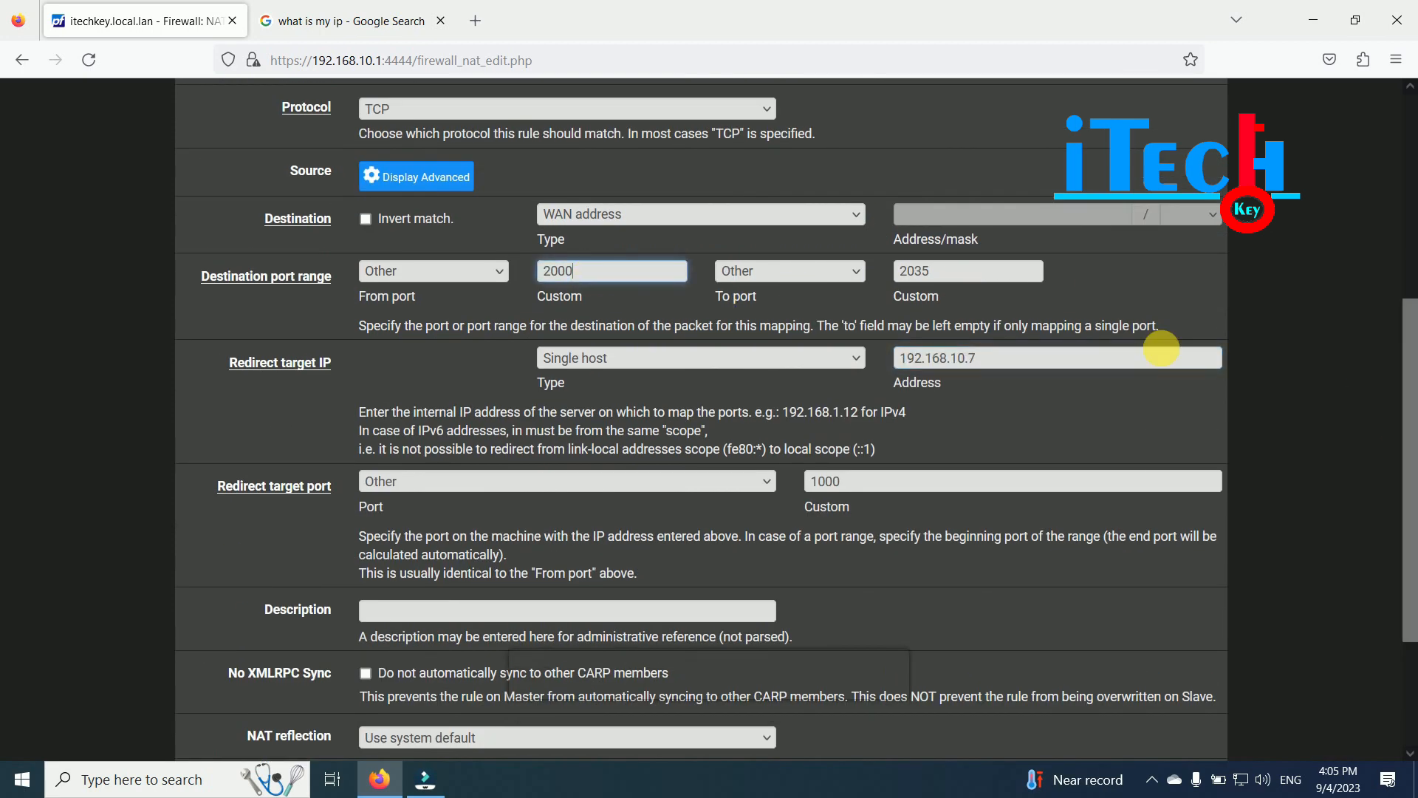
scroll(1407, 532, down, 2)
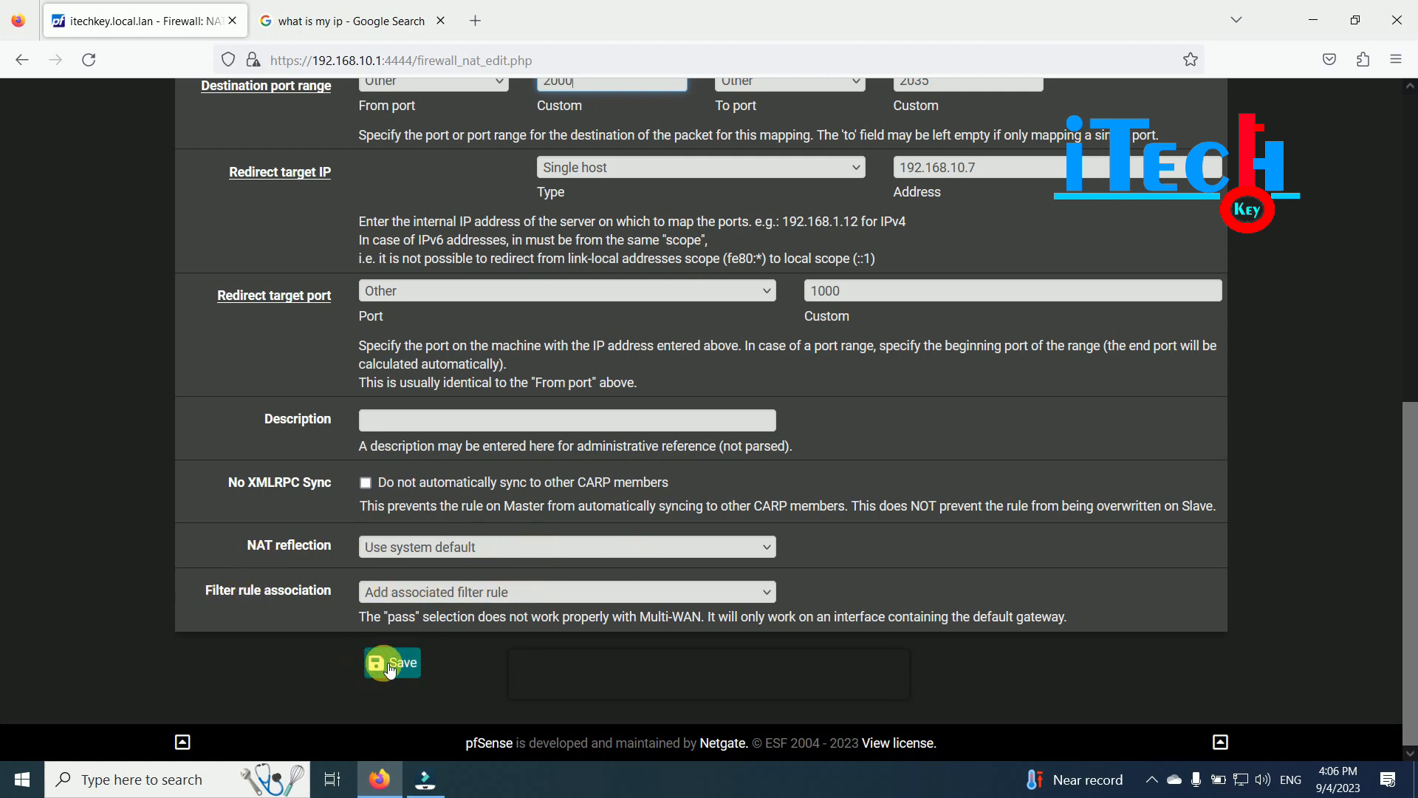
- Save the 2000–2035 port forward to 192.168.10.7 and apply the NAT changes
click(355, 661)
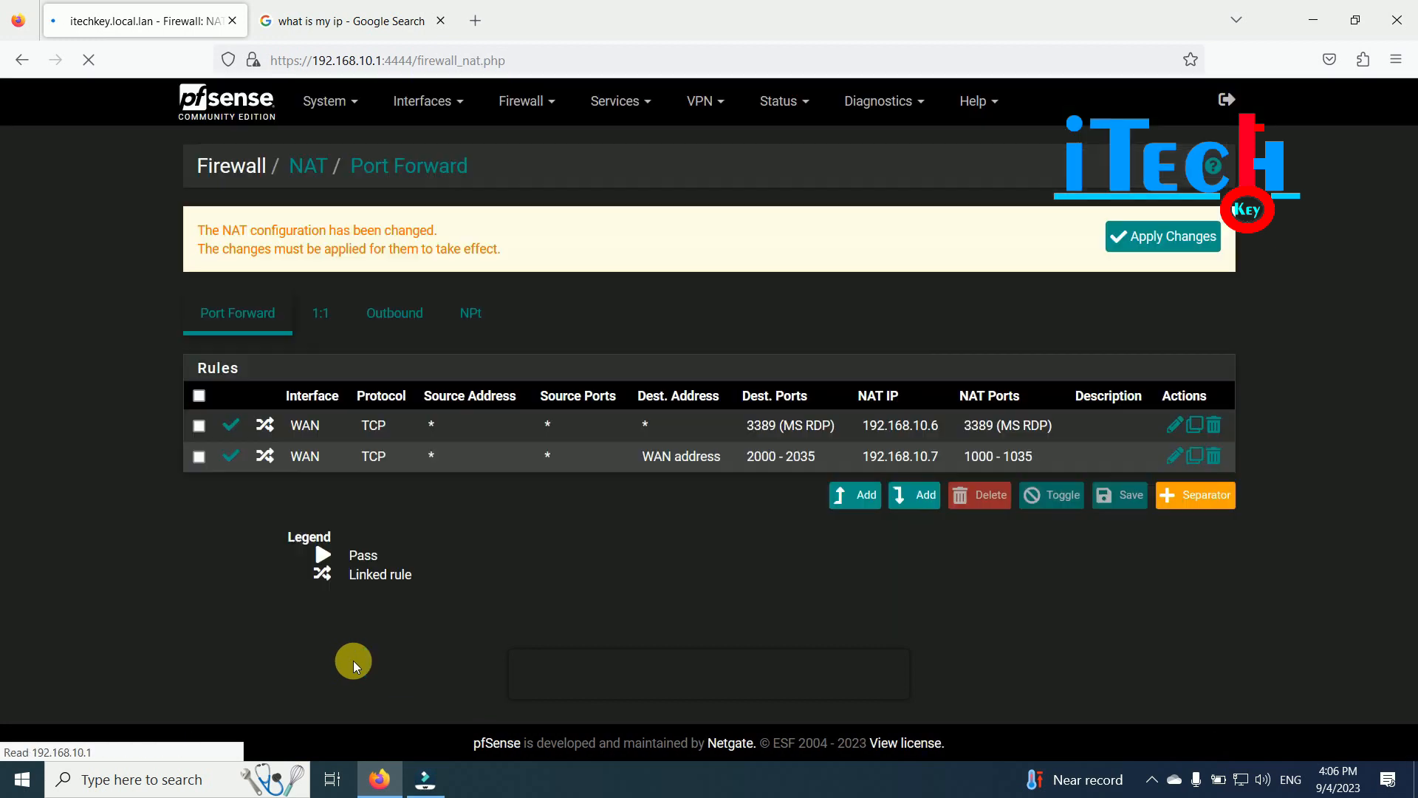
click(1152, 233)
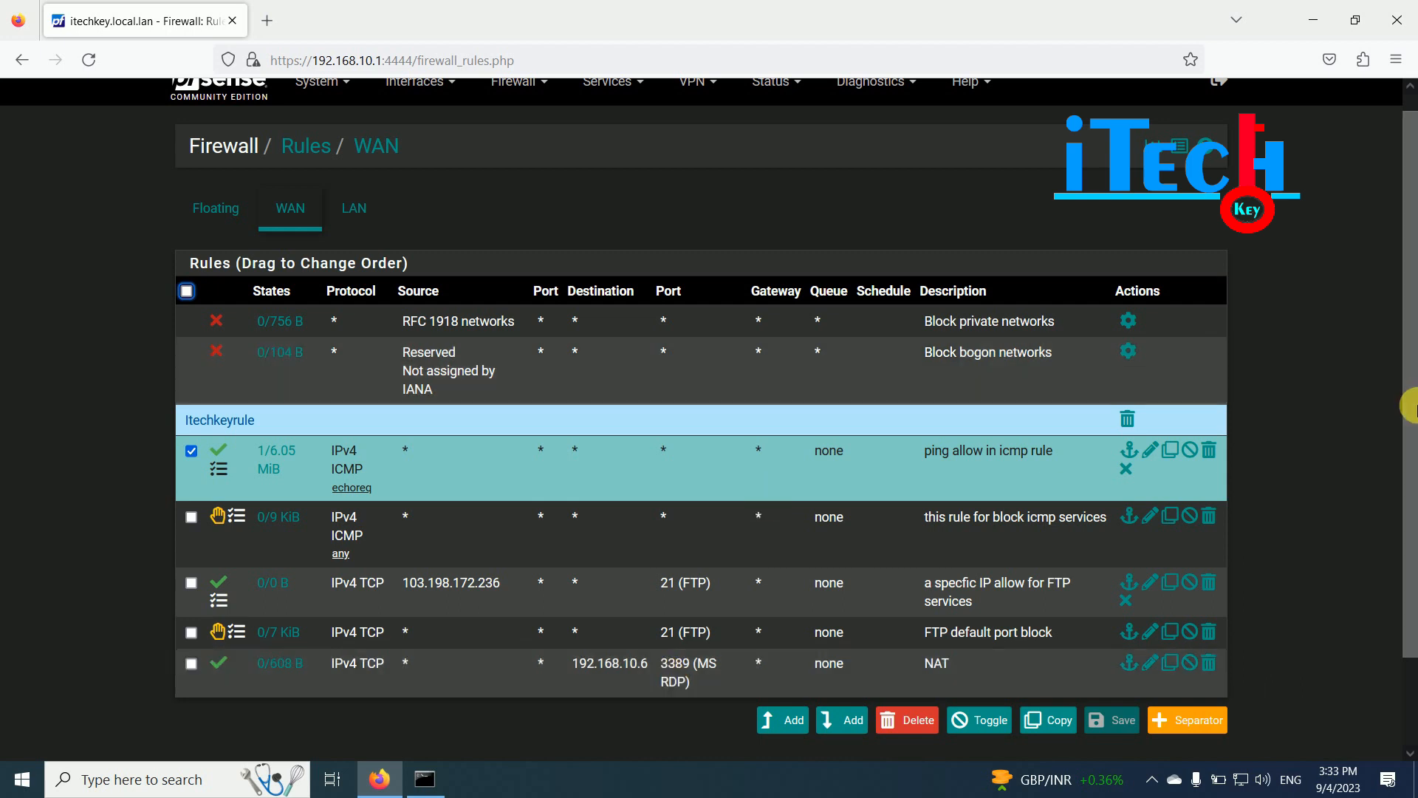
drag(1409, 399, 1409, 303)
key(F5)
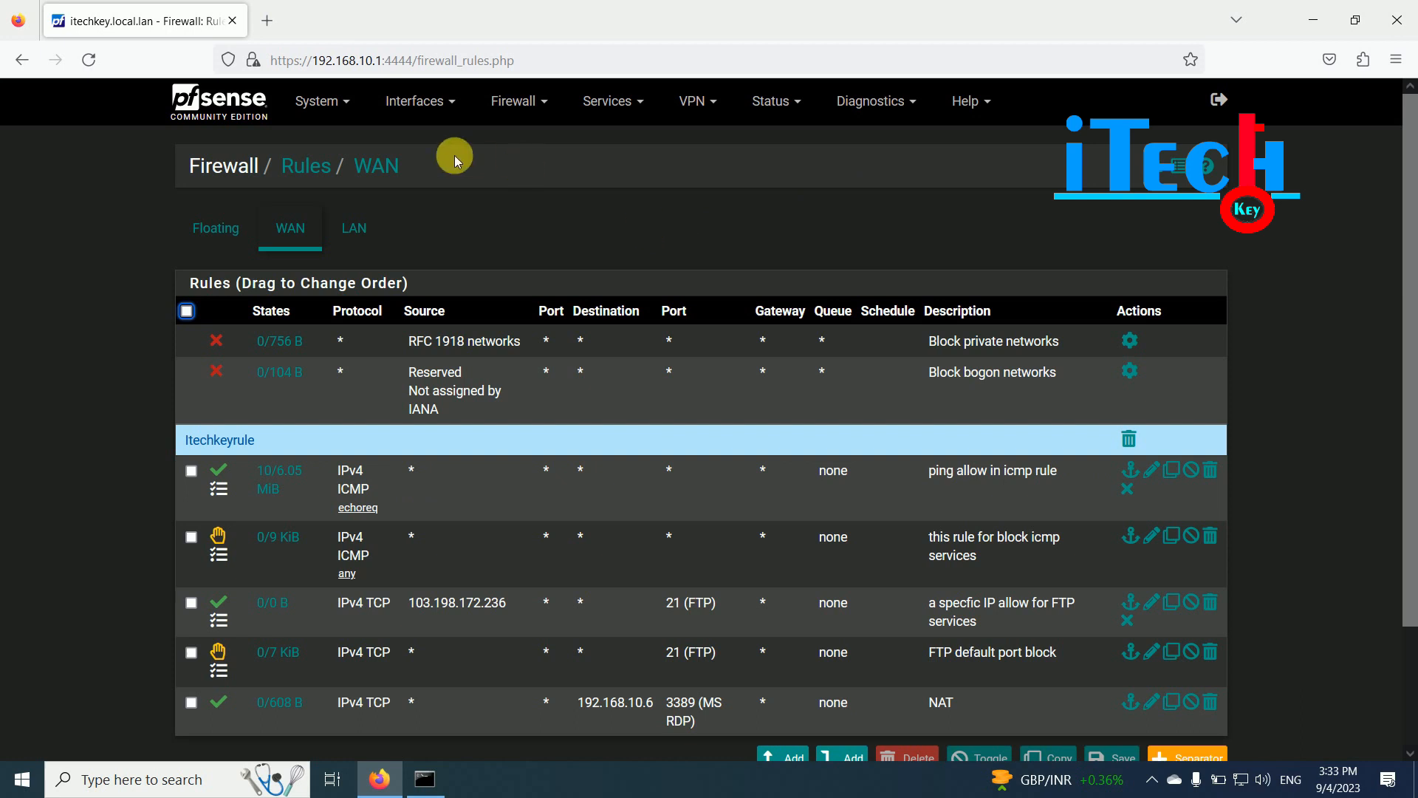
click(414, 102)
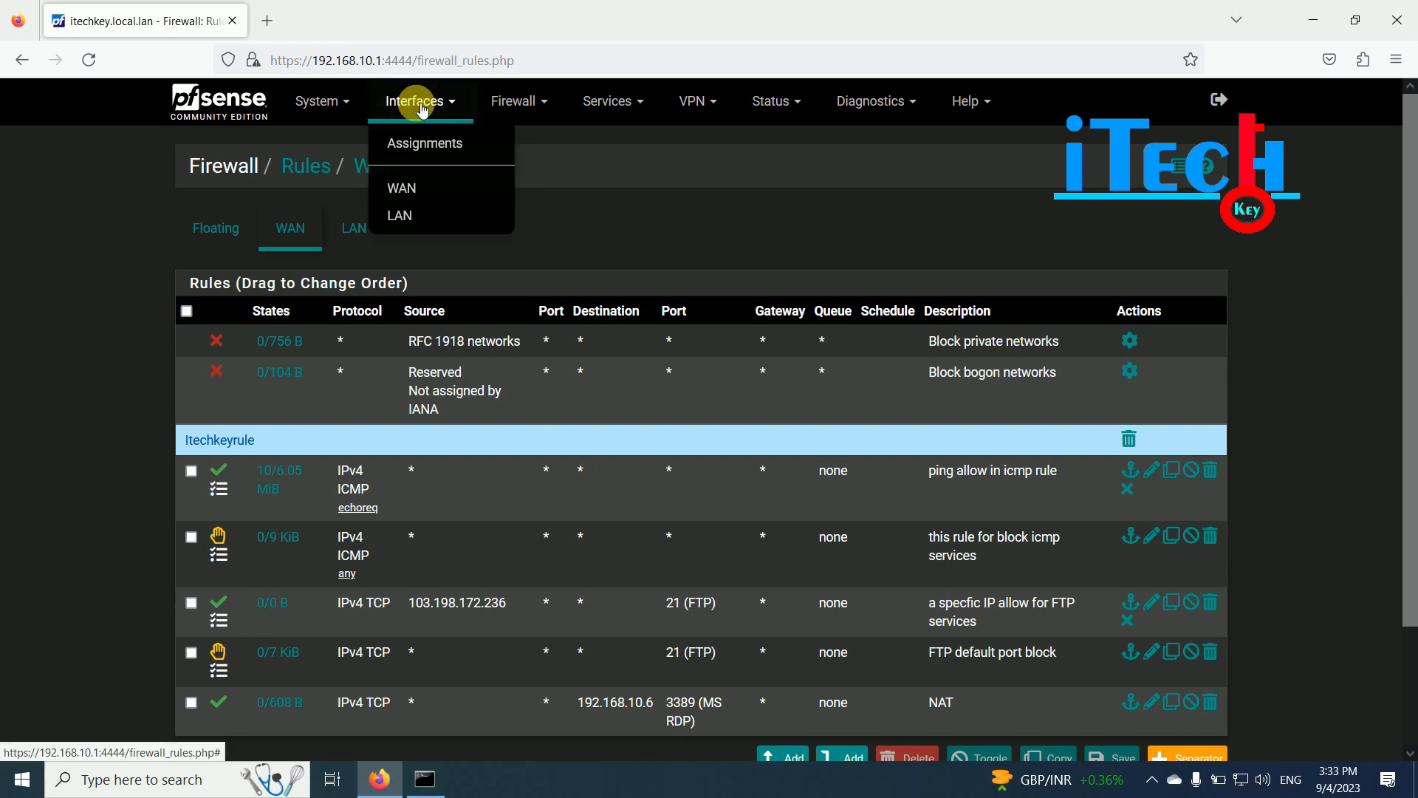
click(418, 191)
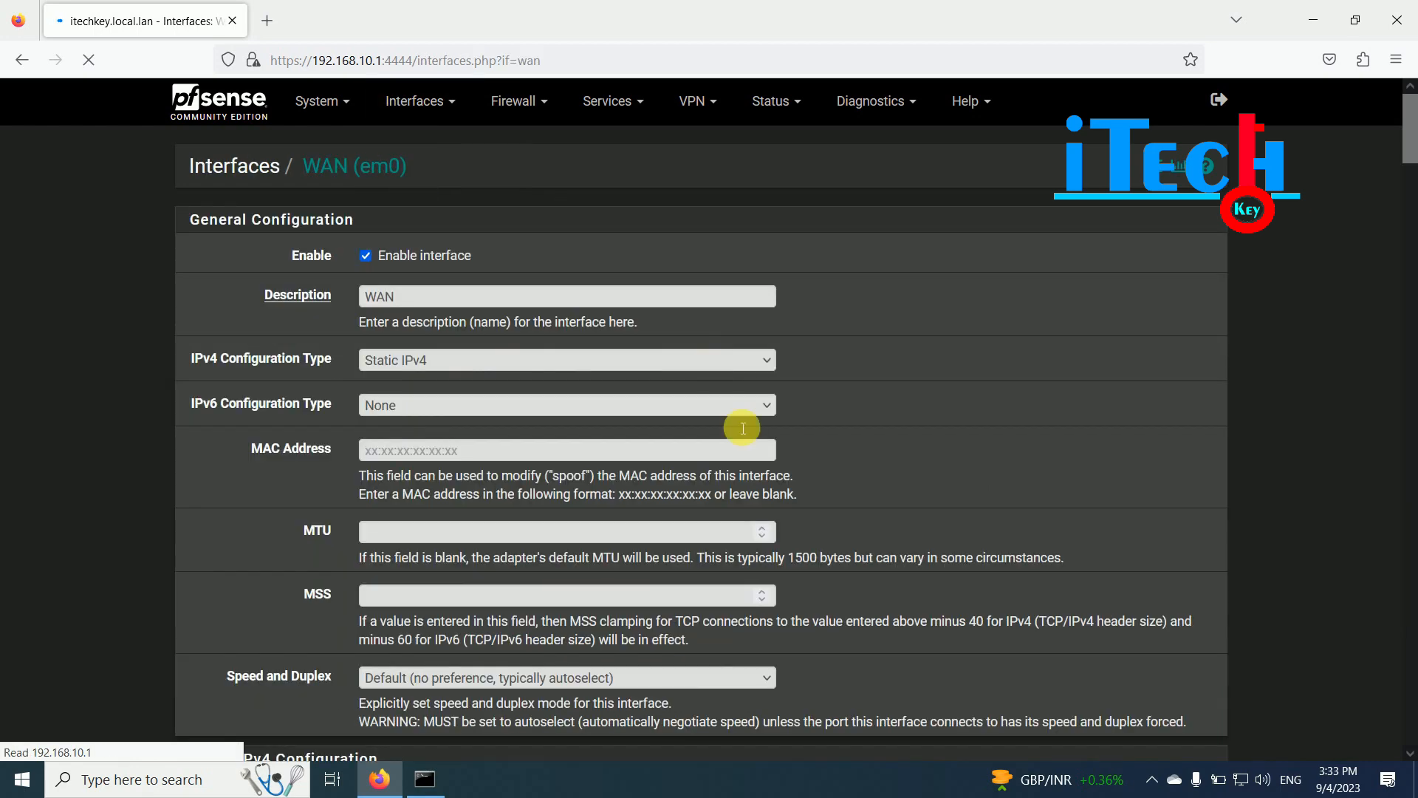
scroll(846, 478, down, 3)
scroll(439, 475, down, 2)
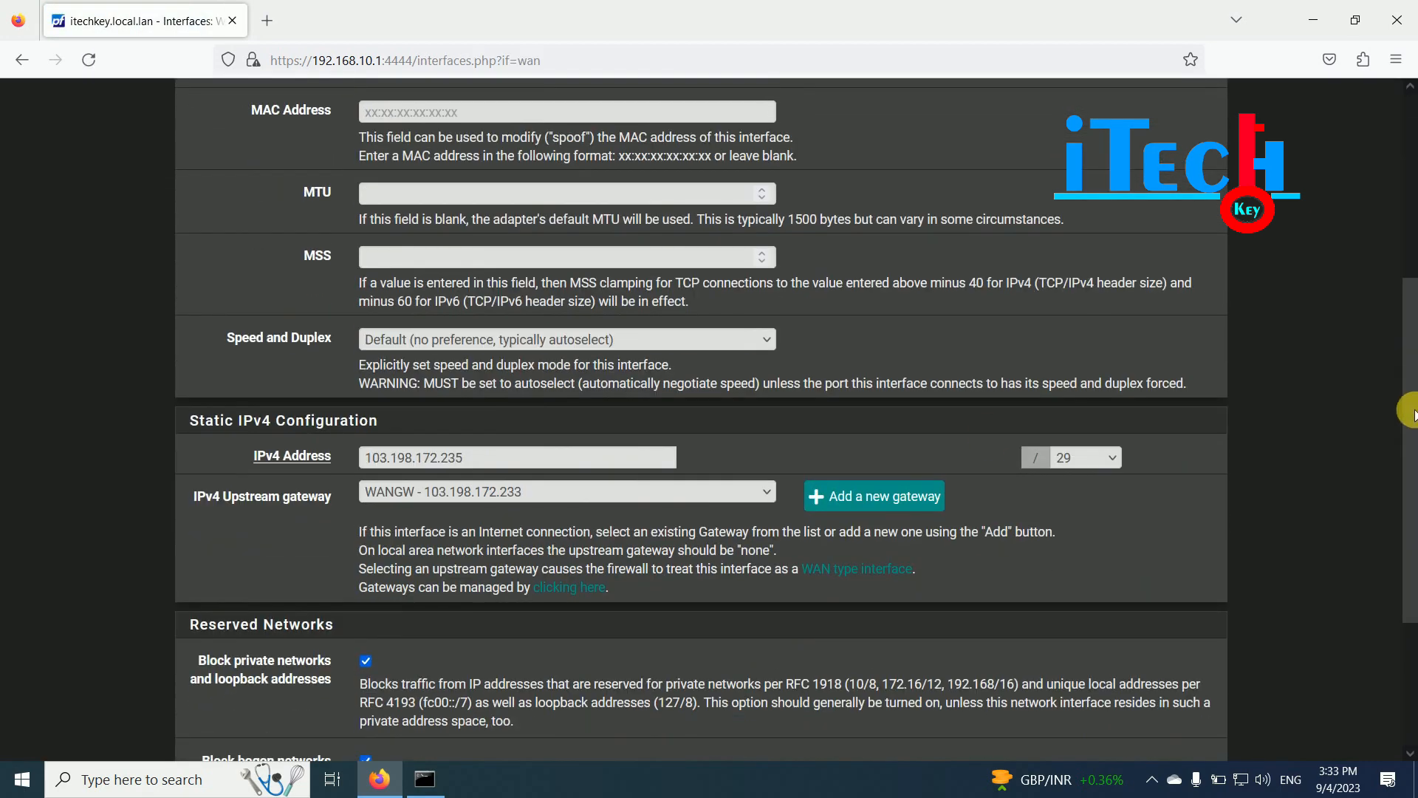
drag(464, 458, 357, 463)
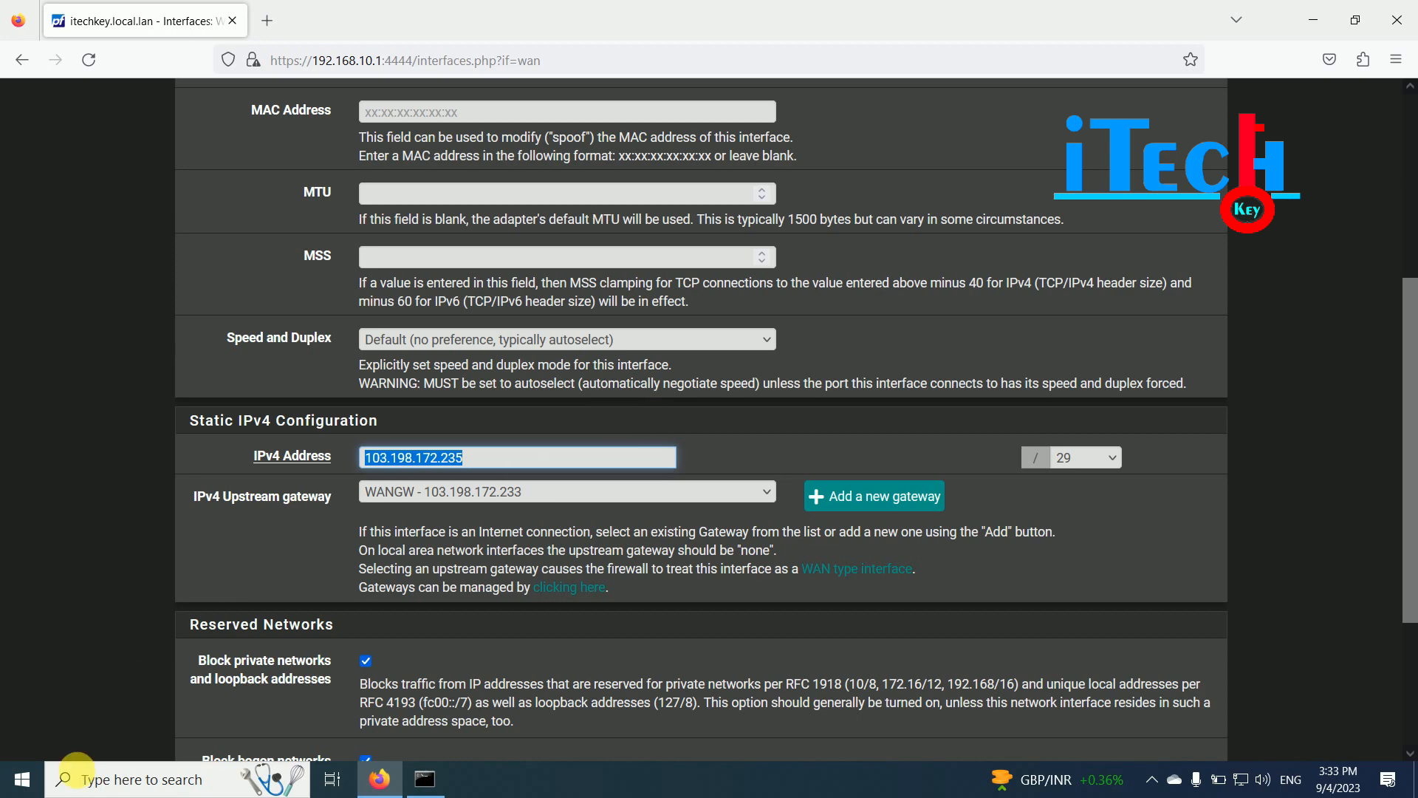
- Enable Remote Desktop from This PC's Properties and confirm the prompt
click(133, 780)
text(this)
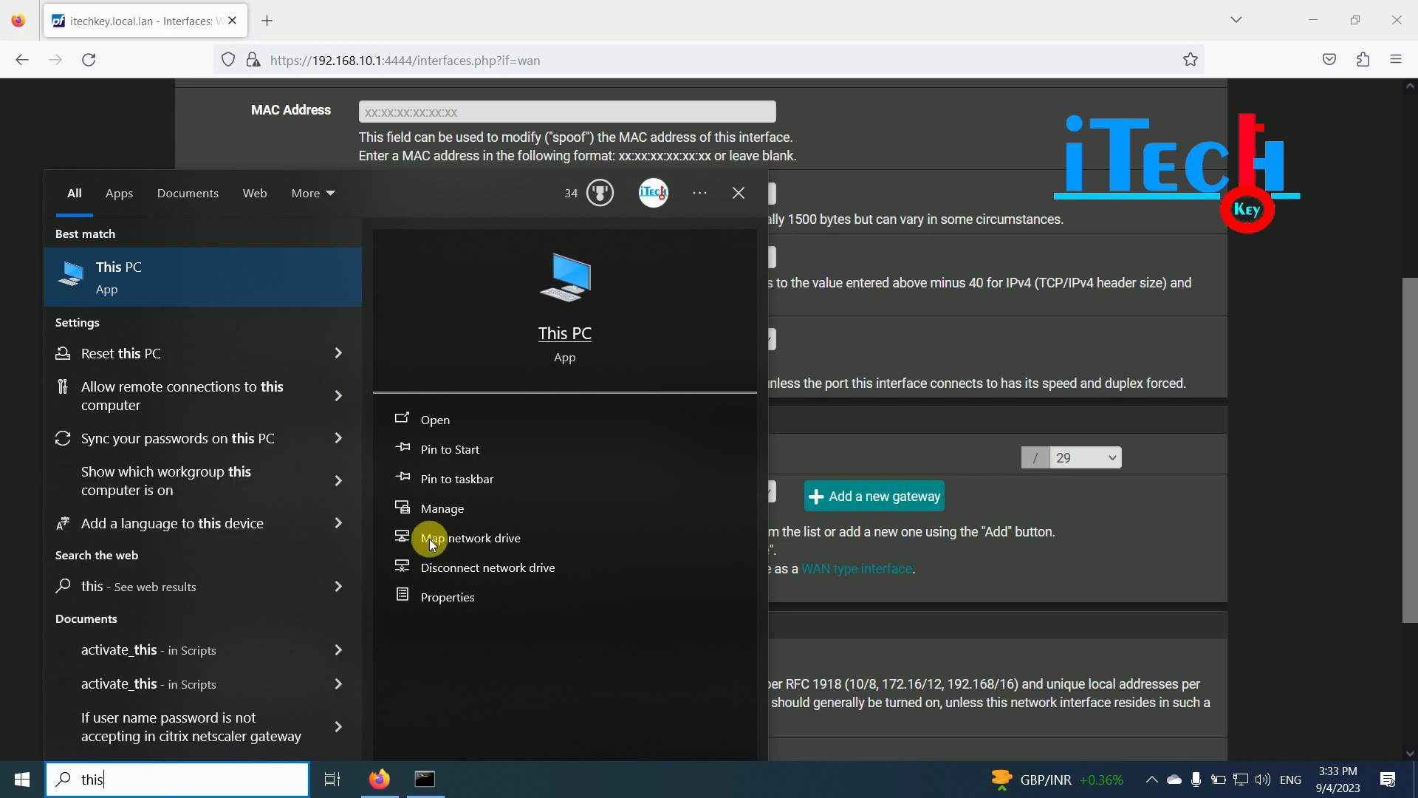
click(445, 600)
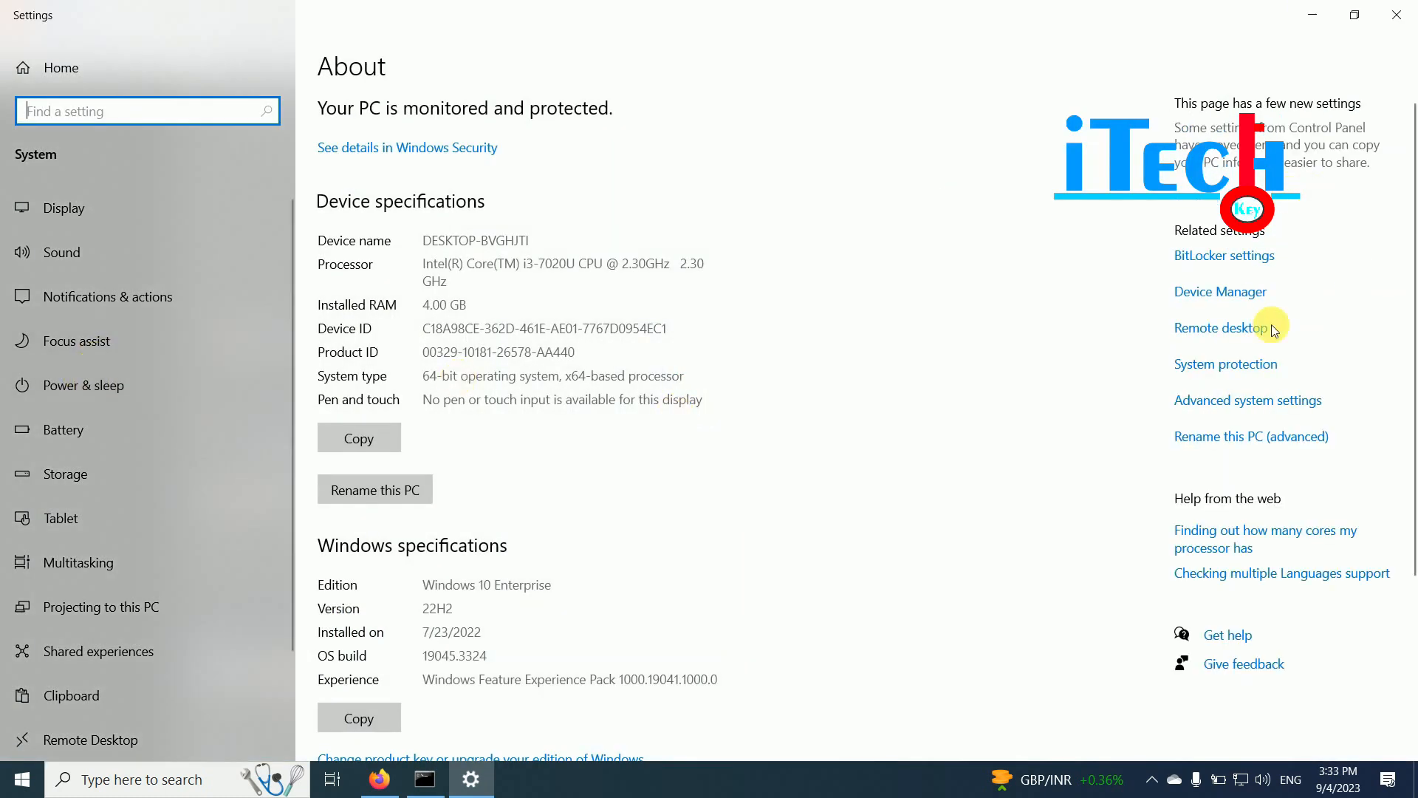
click(1221, 327)
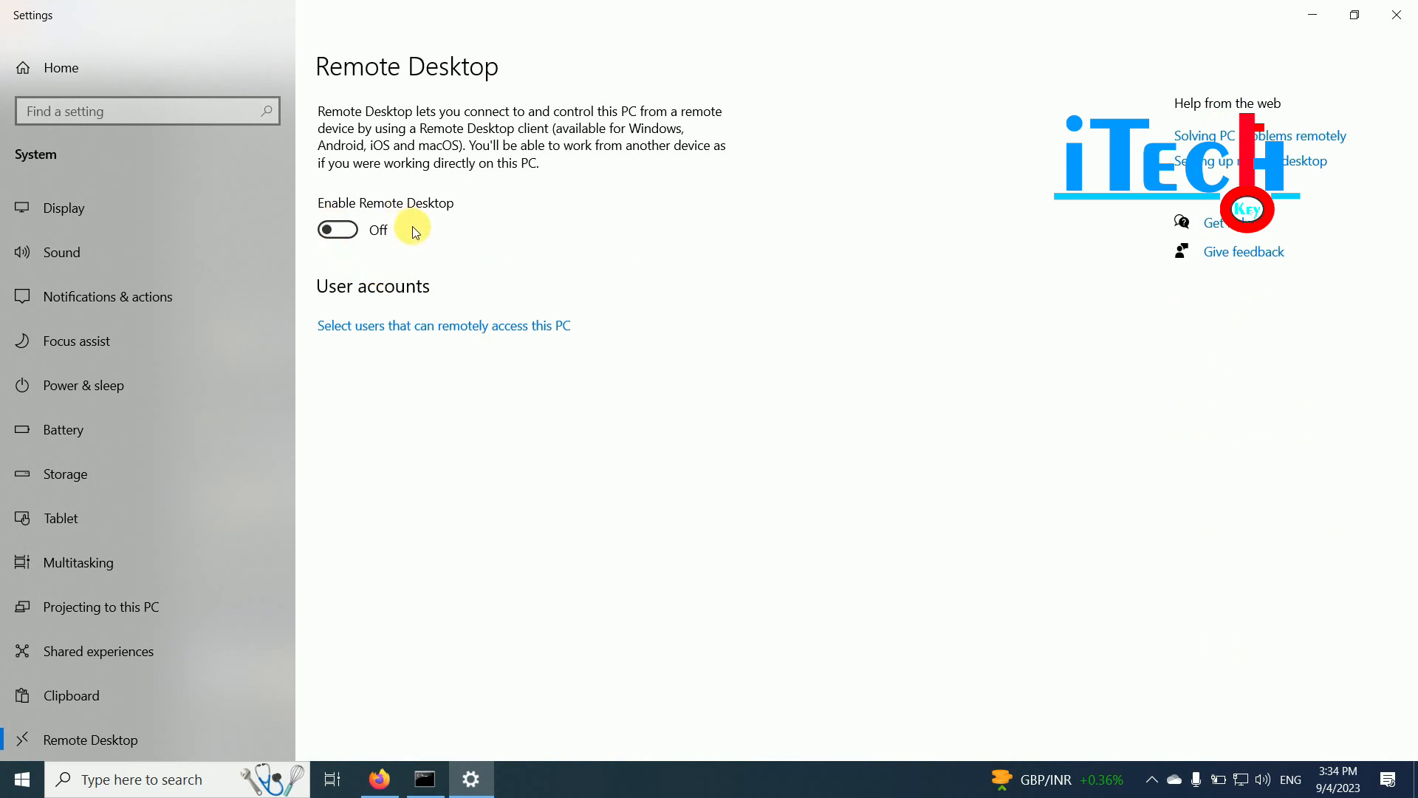
click(326, 230)
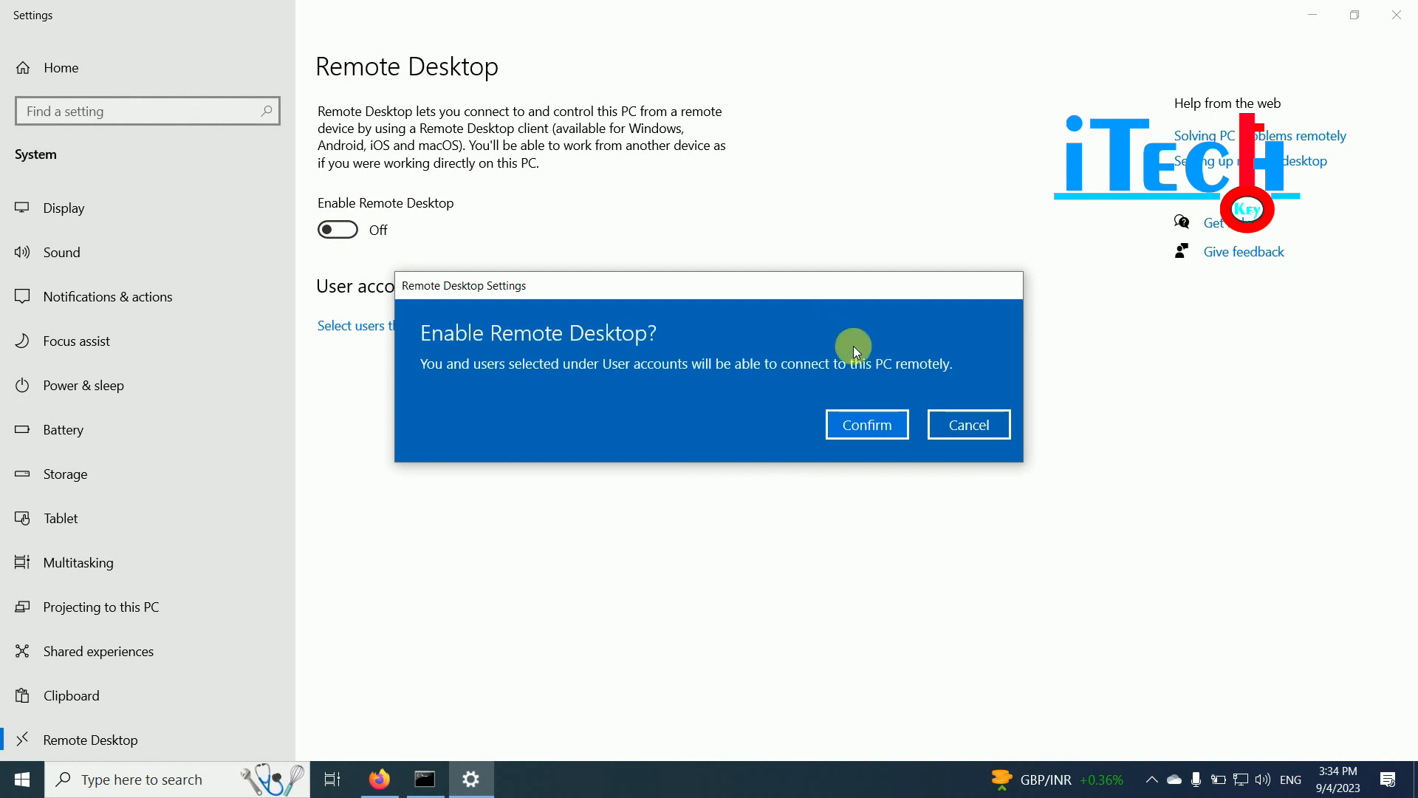
click(880, 428)
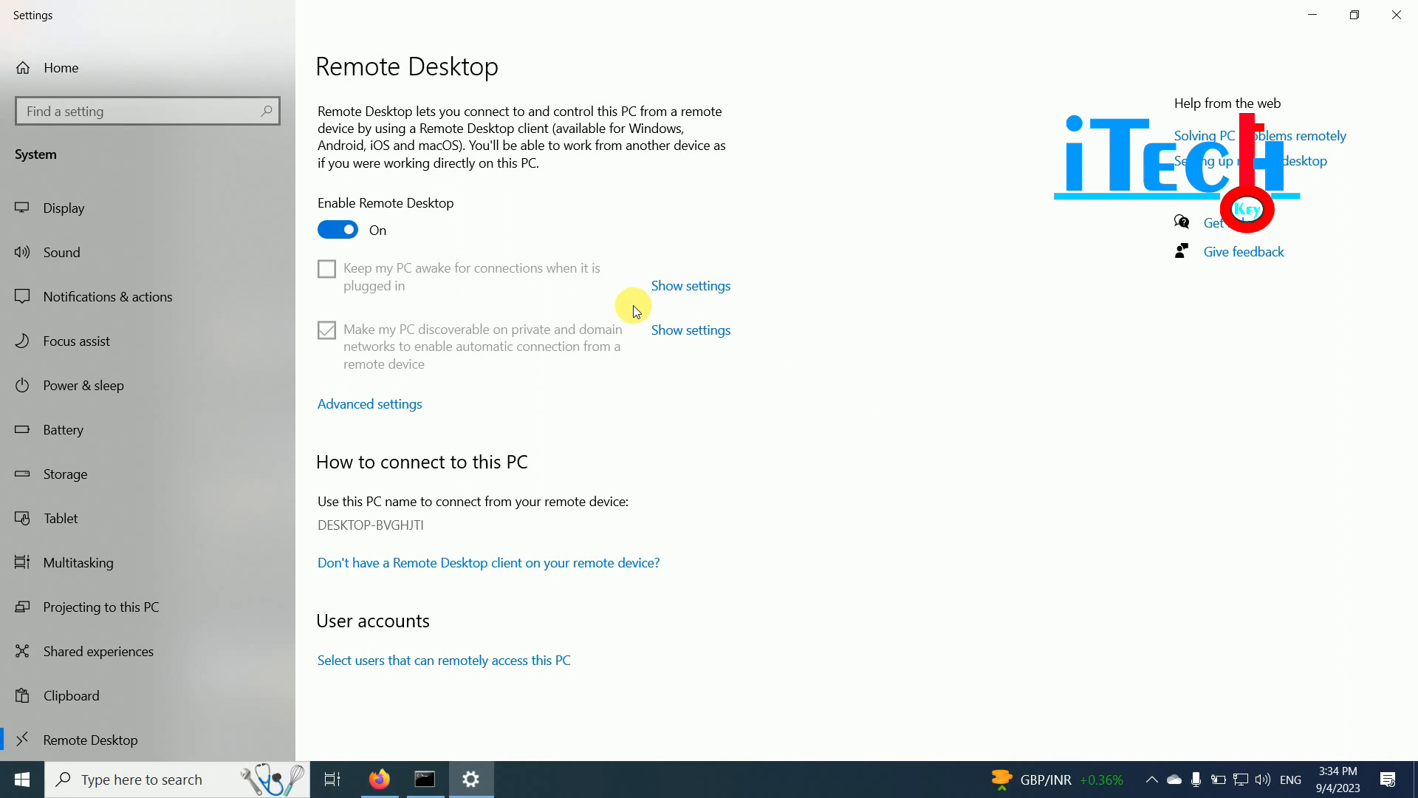
- Add the Everyone group to the Remote Desktop users list and close both dialogs with OK
click(399, 667)
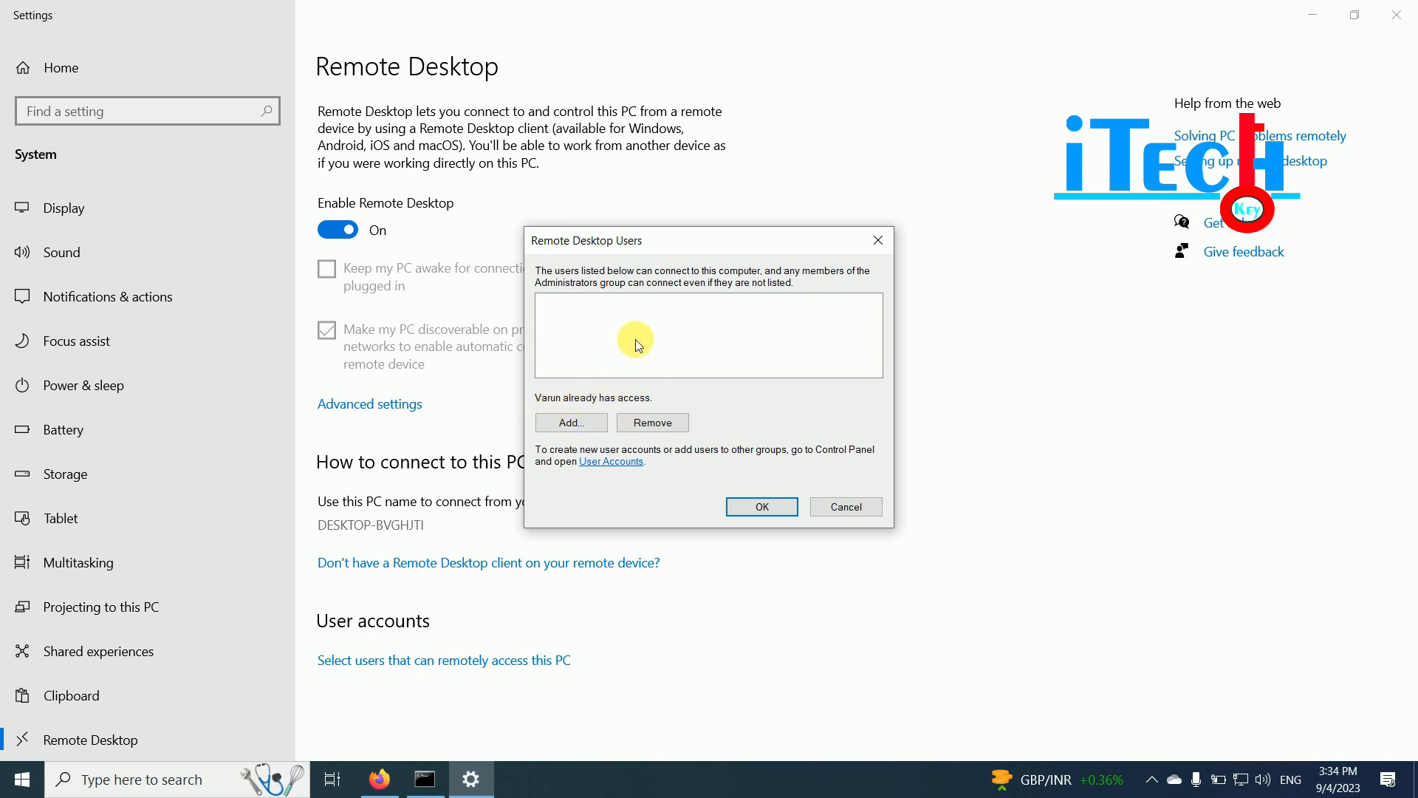
click(571, 422)
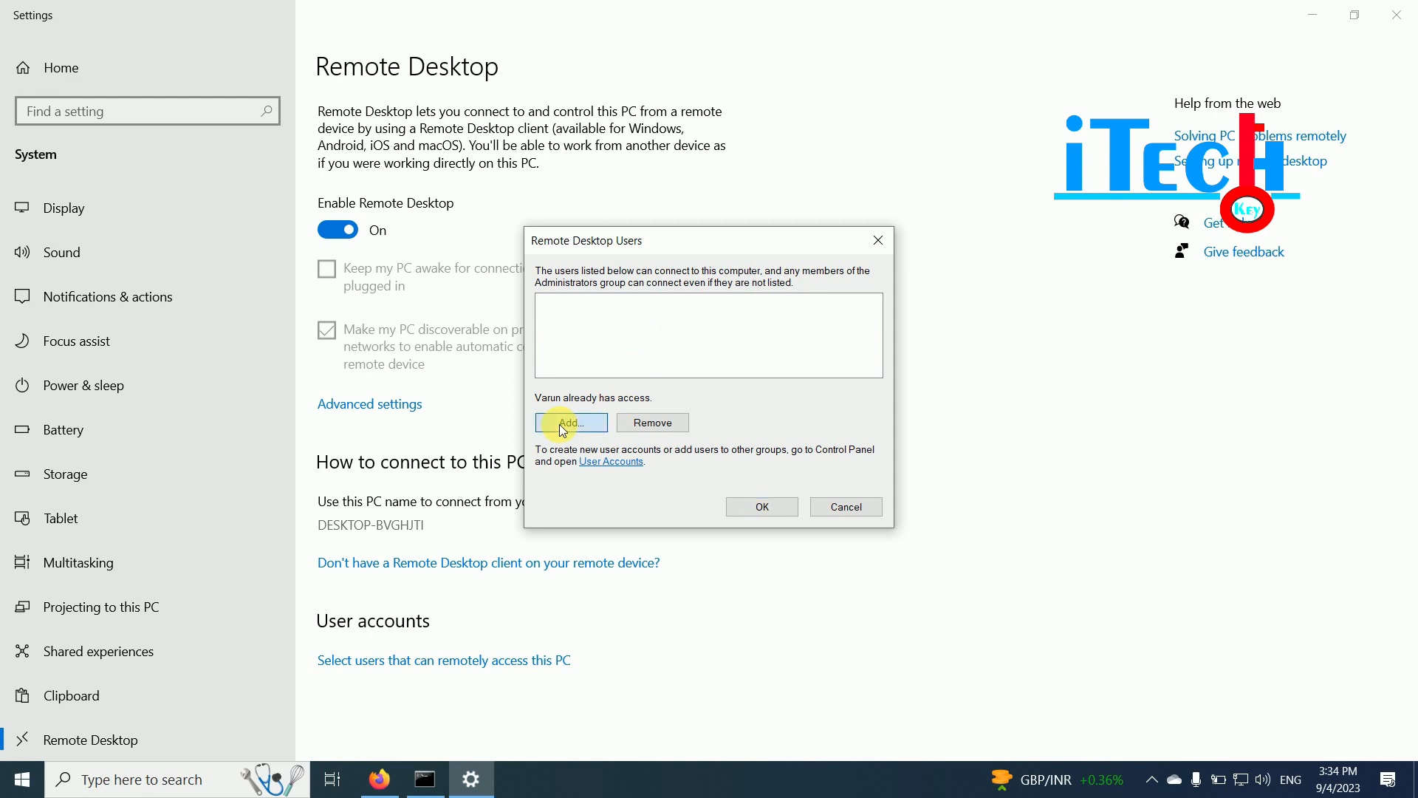
text(ever)
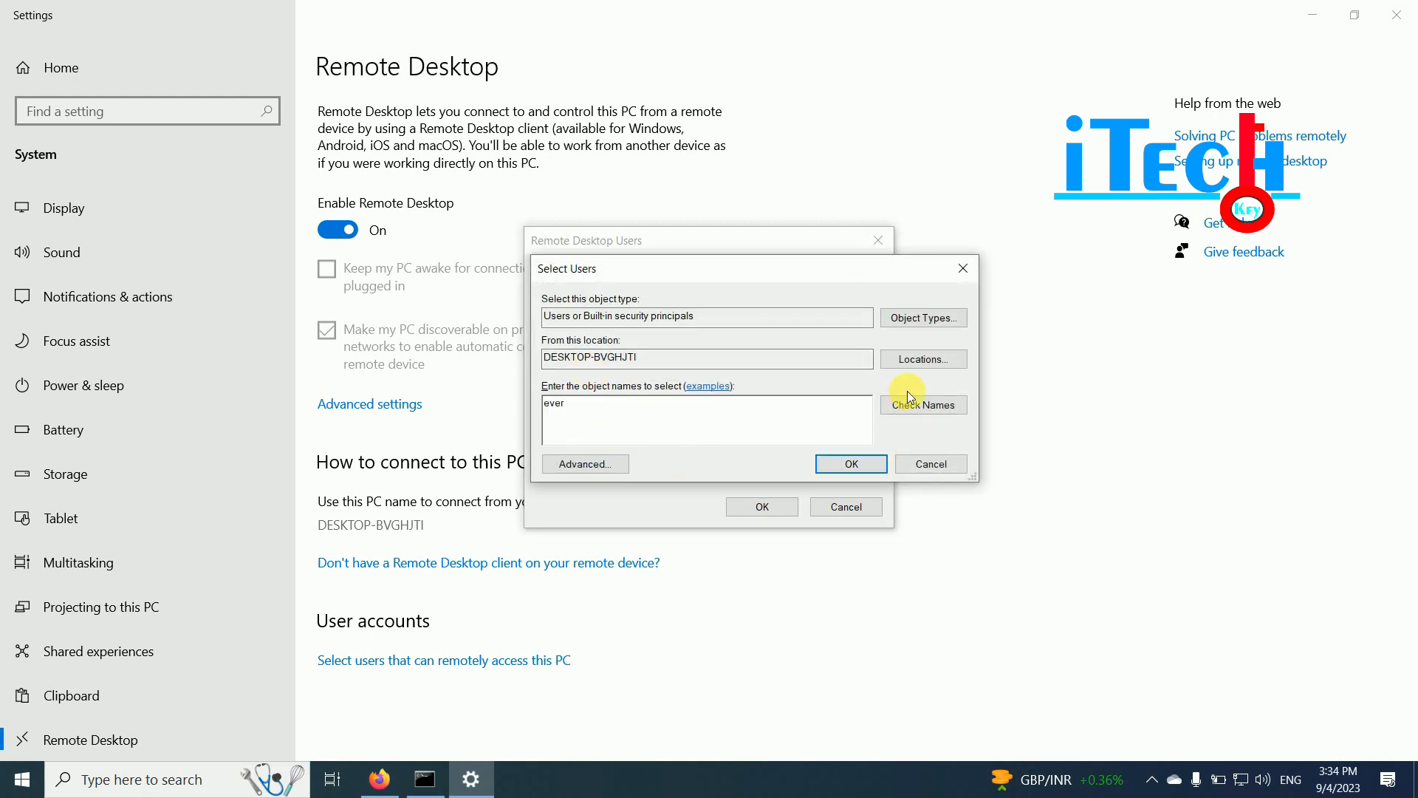
click(909, 400)
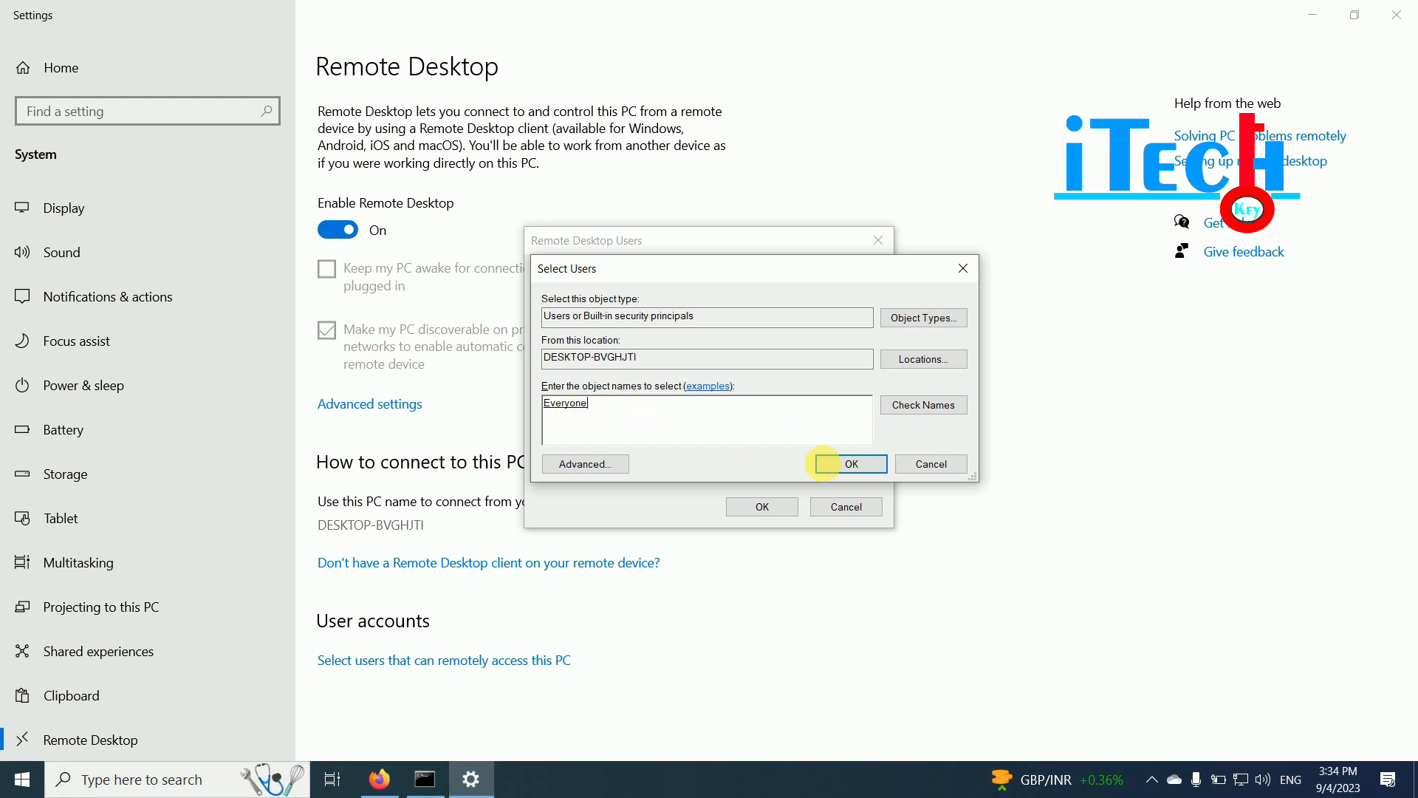
click(838, 462)
click(762, 507)
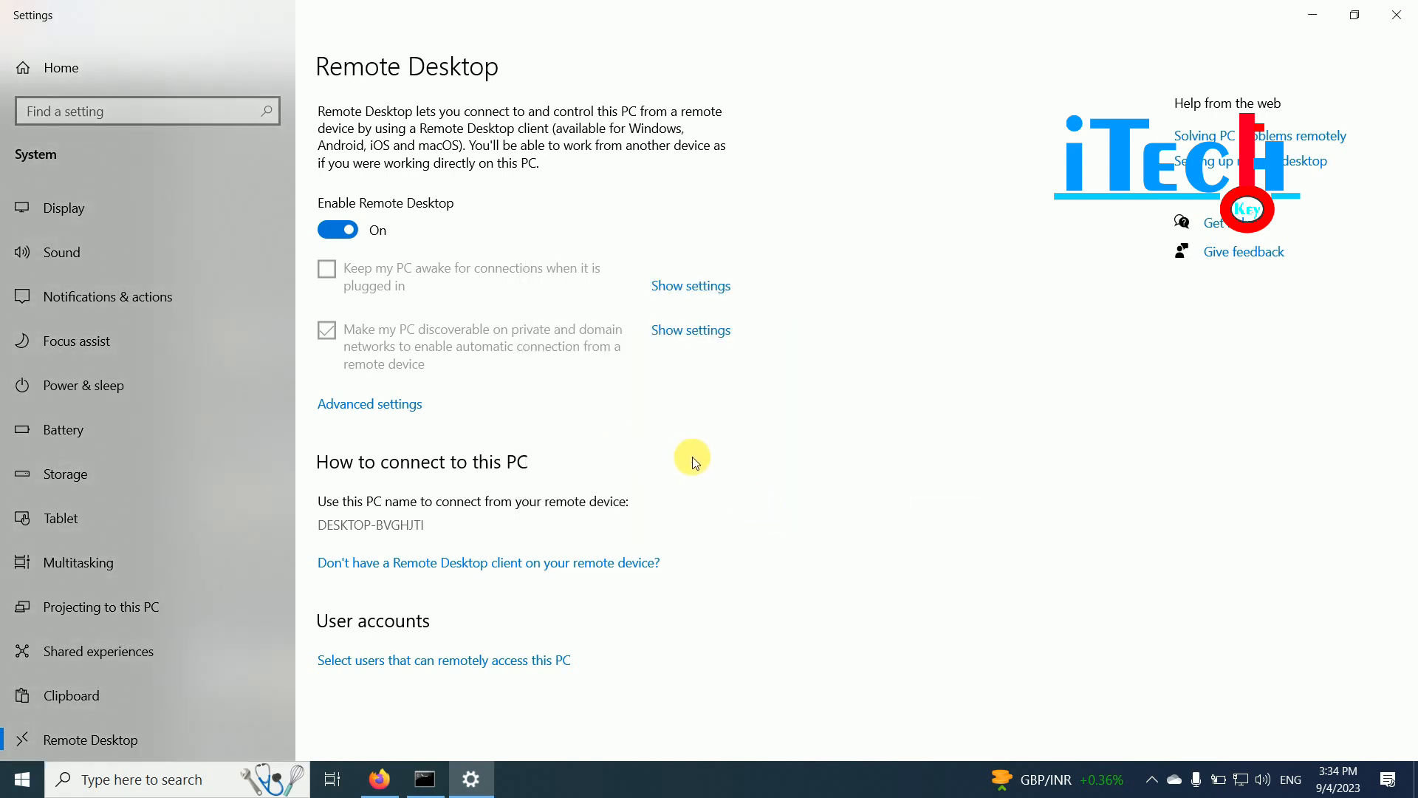
- Return to the pfSense WAN settings in Firefox and deselect the IPv4 address 103.198.172.235
click(379, 777)
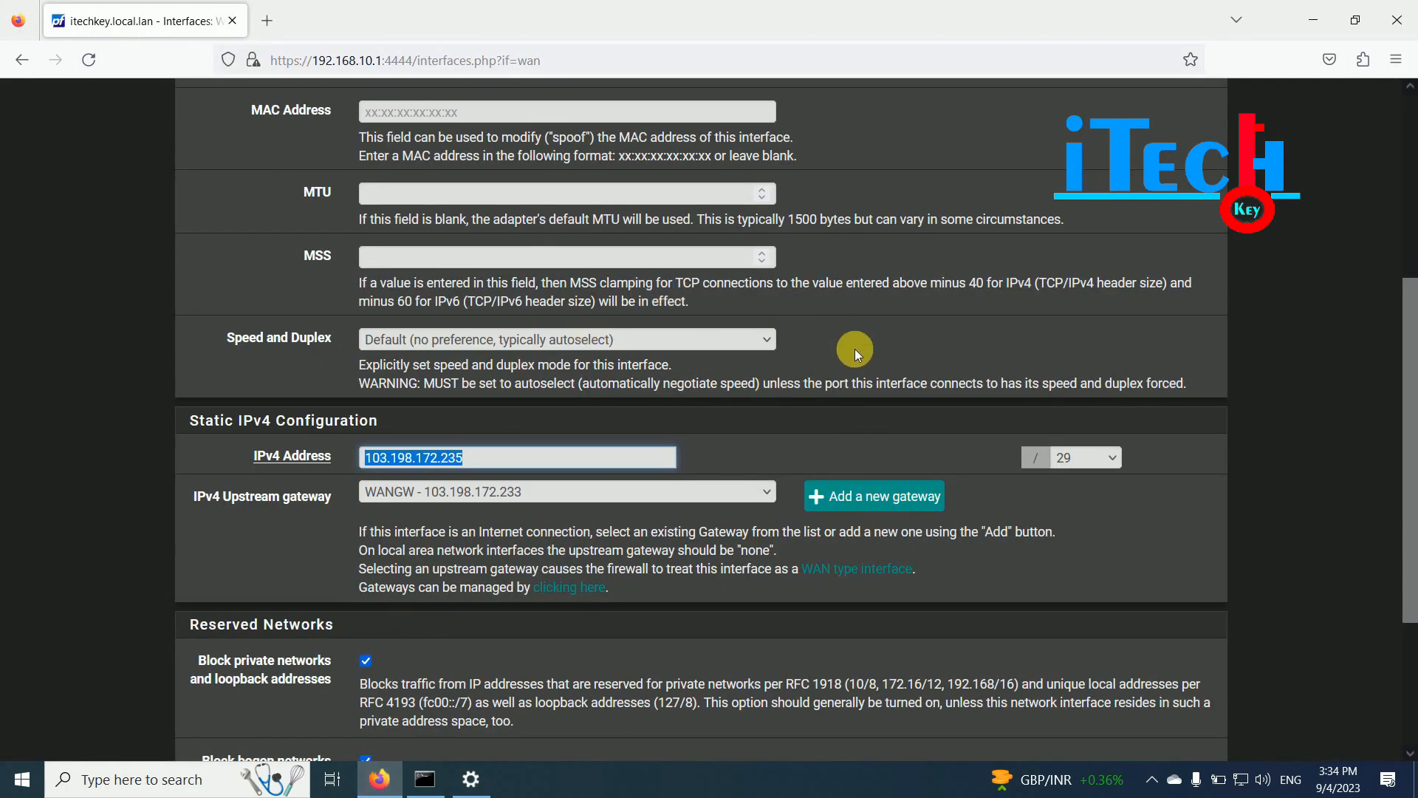
scroll(854, 349, down, 2)
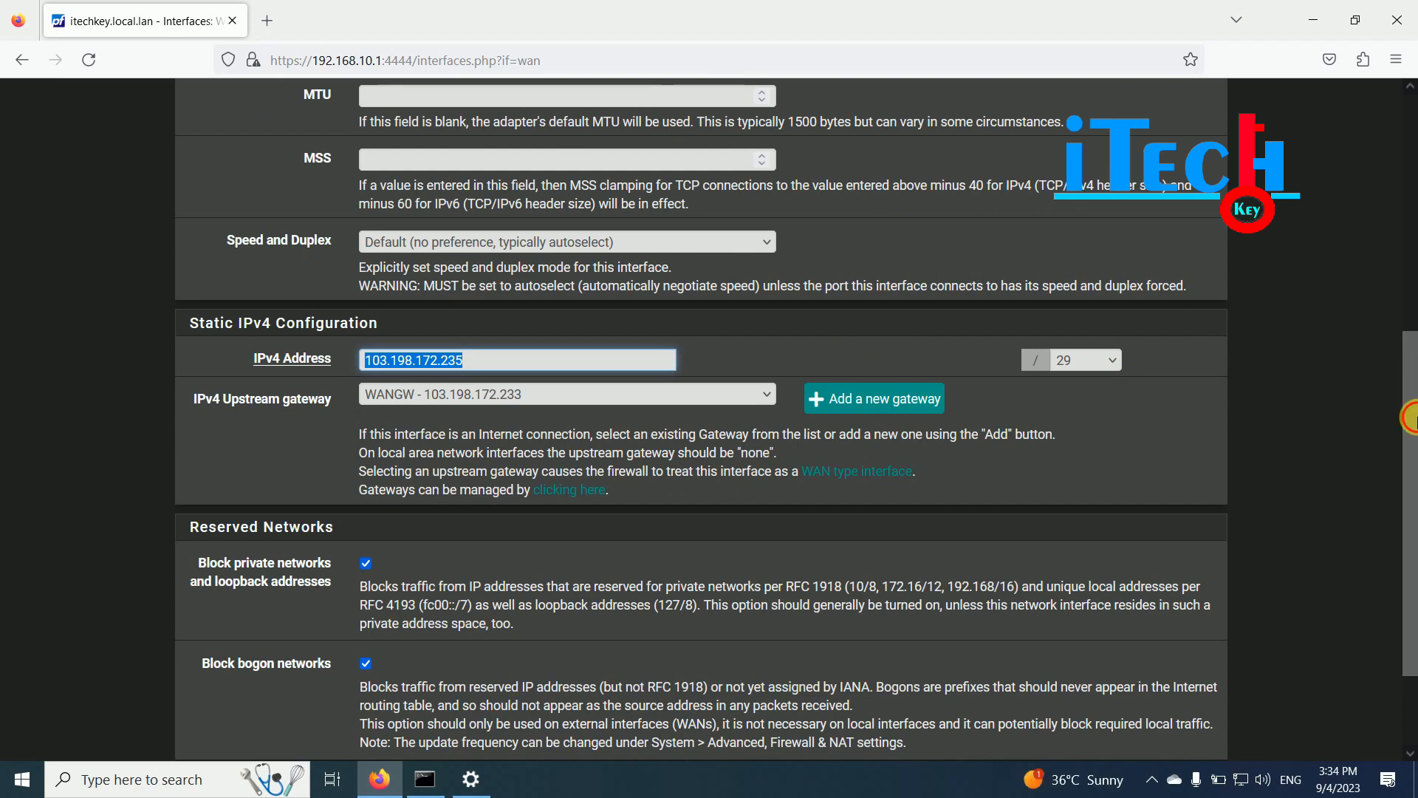
scroll(1411, 418, up, 10)
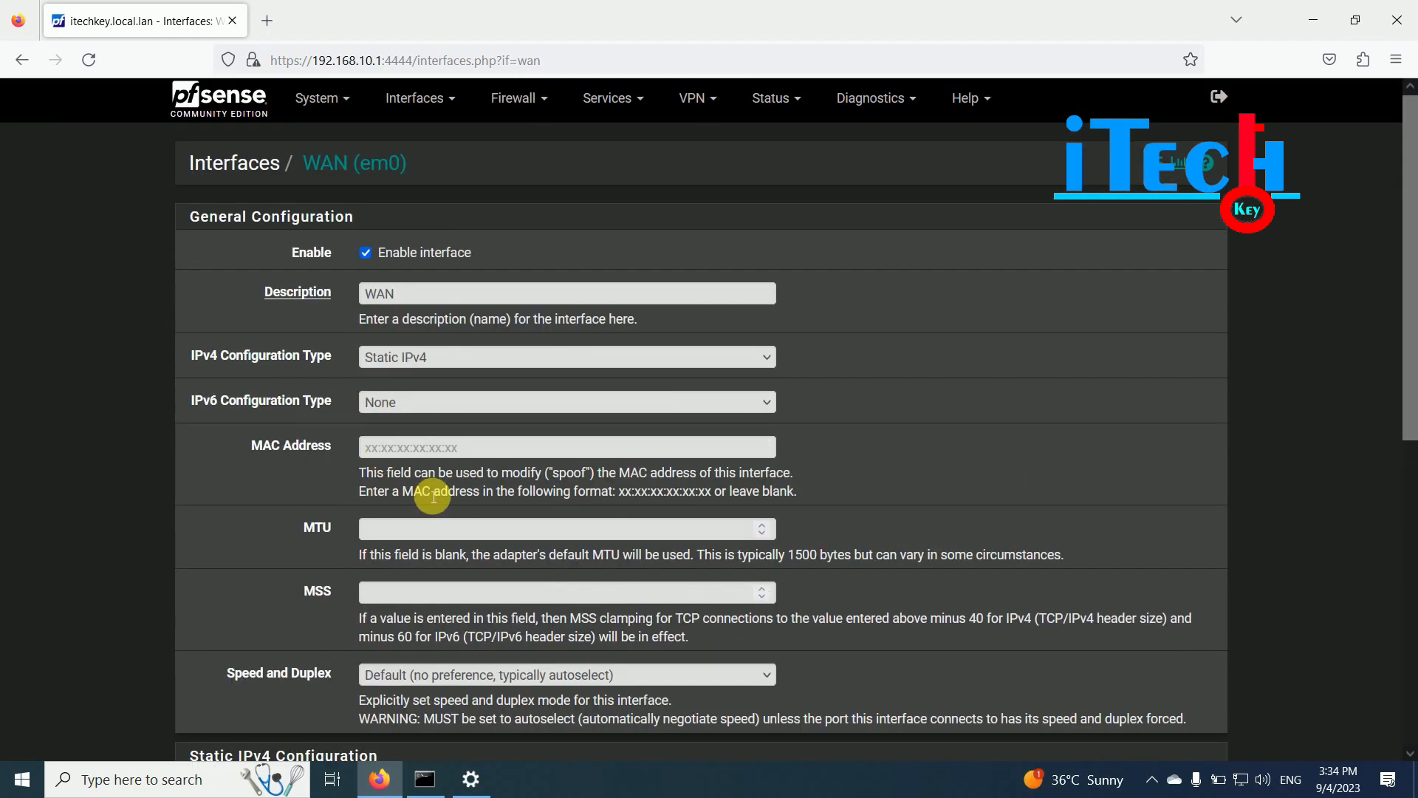
drag(1409, 255, 1409, 427)
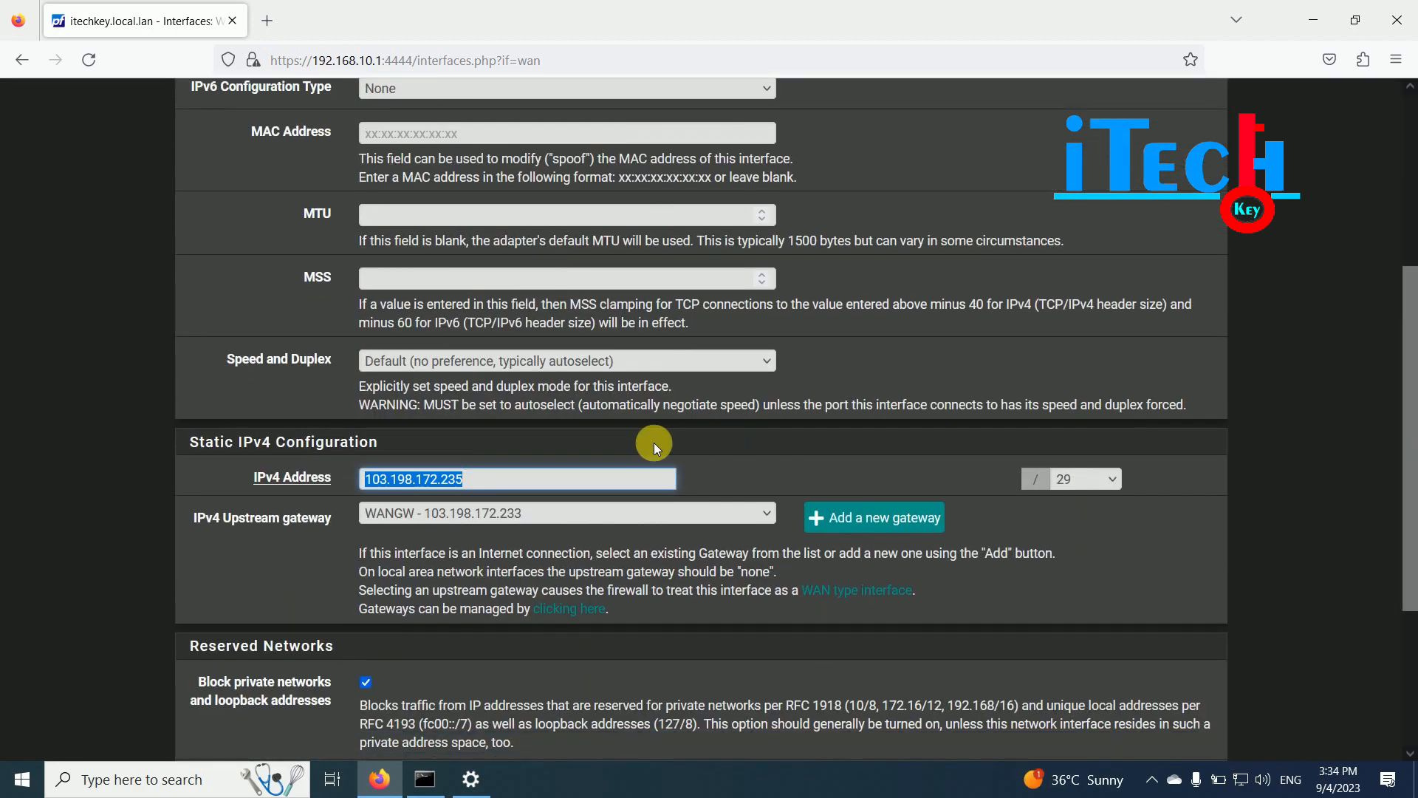
click(499, 479)
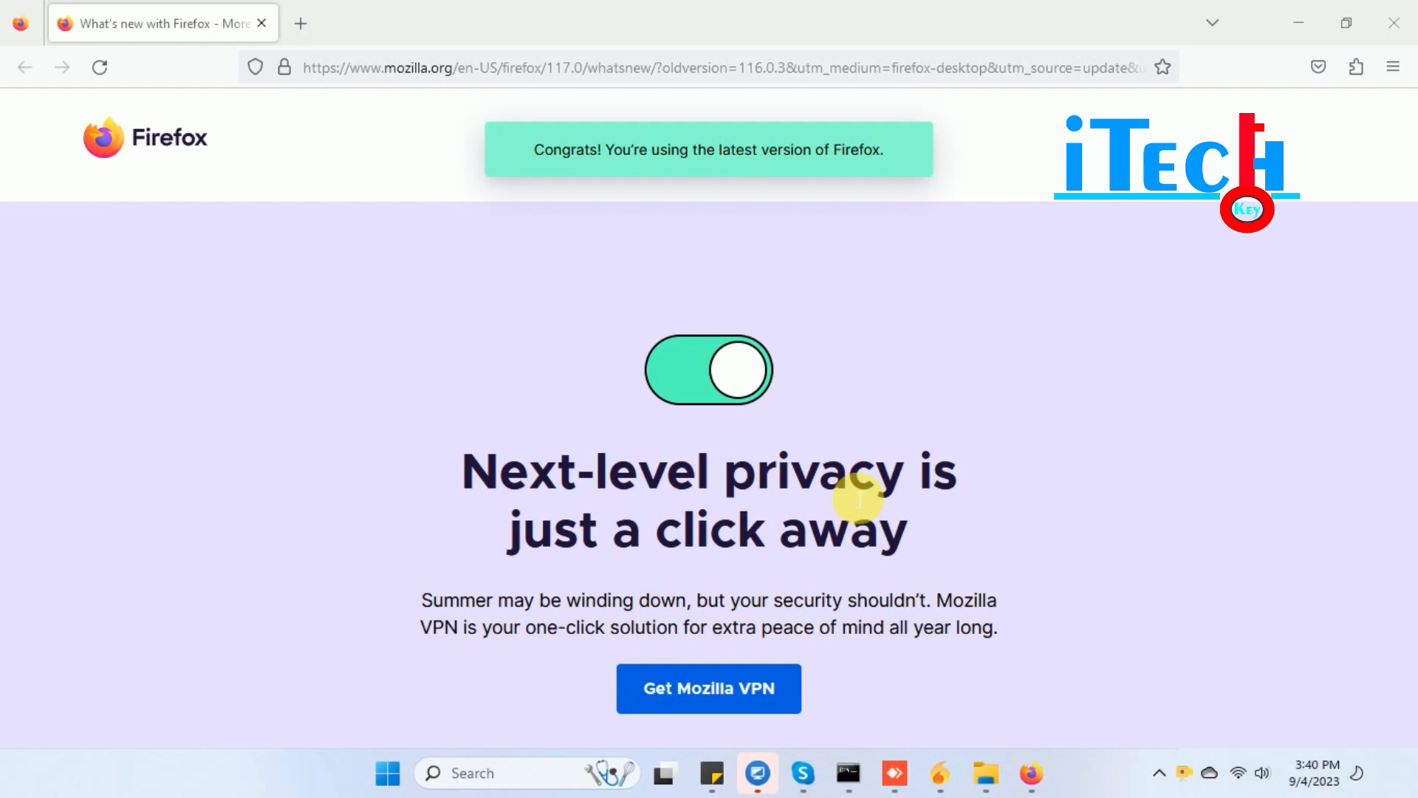
- Launch Remote Desktop Connection from Run and enter 103.198.172.235 as the computer
key(super+r)
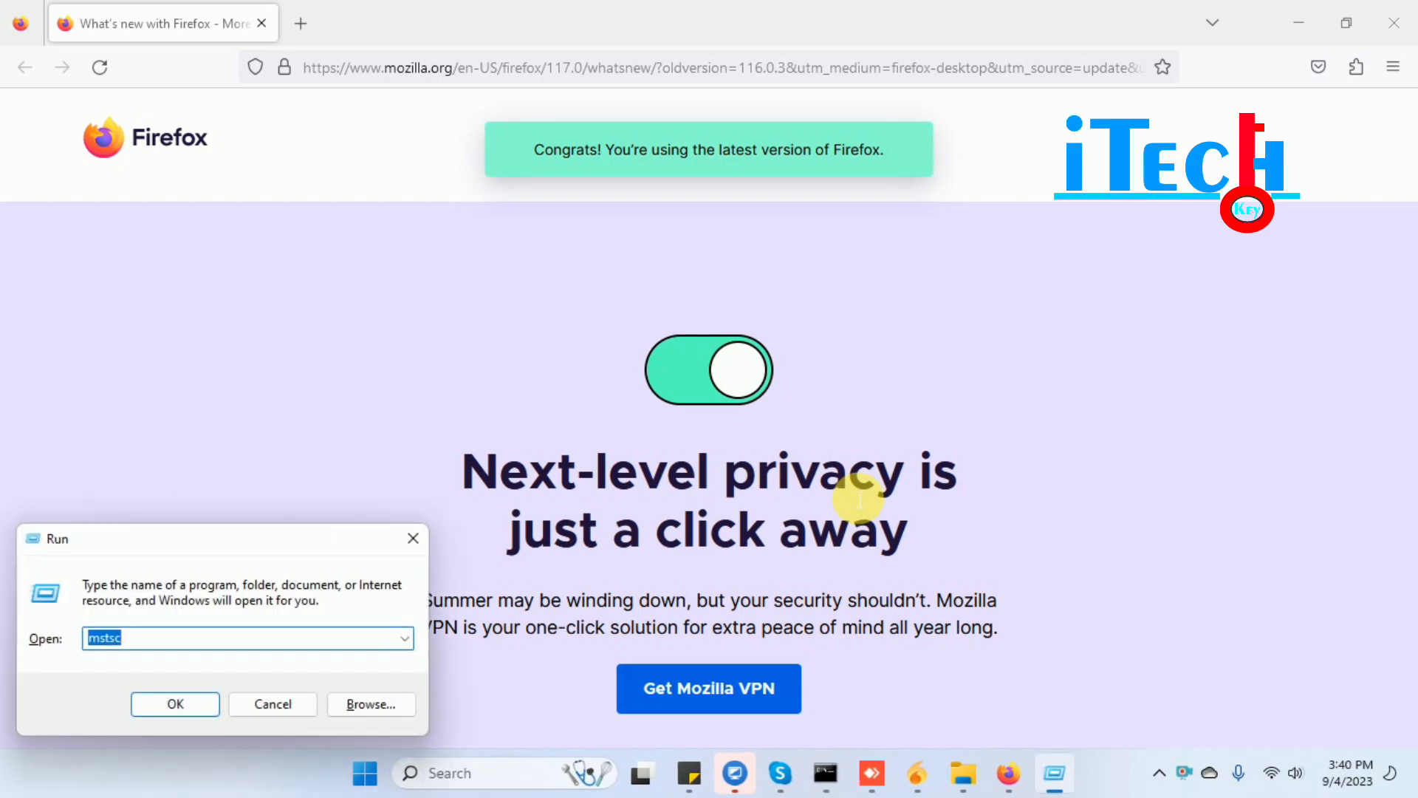
key(Return)
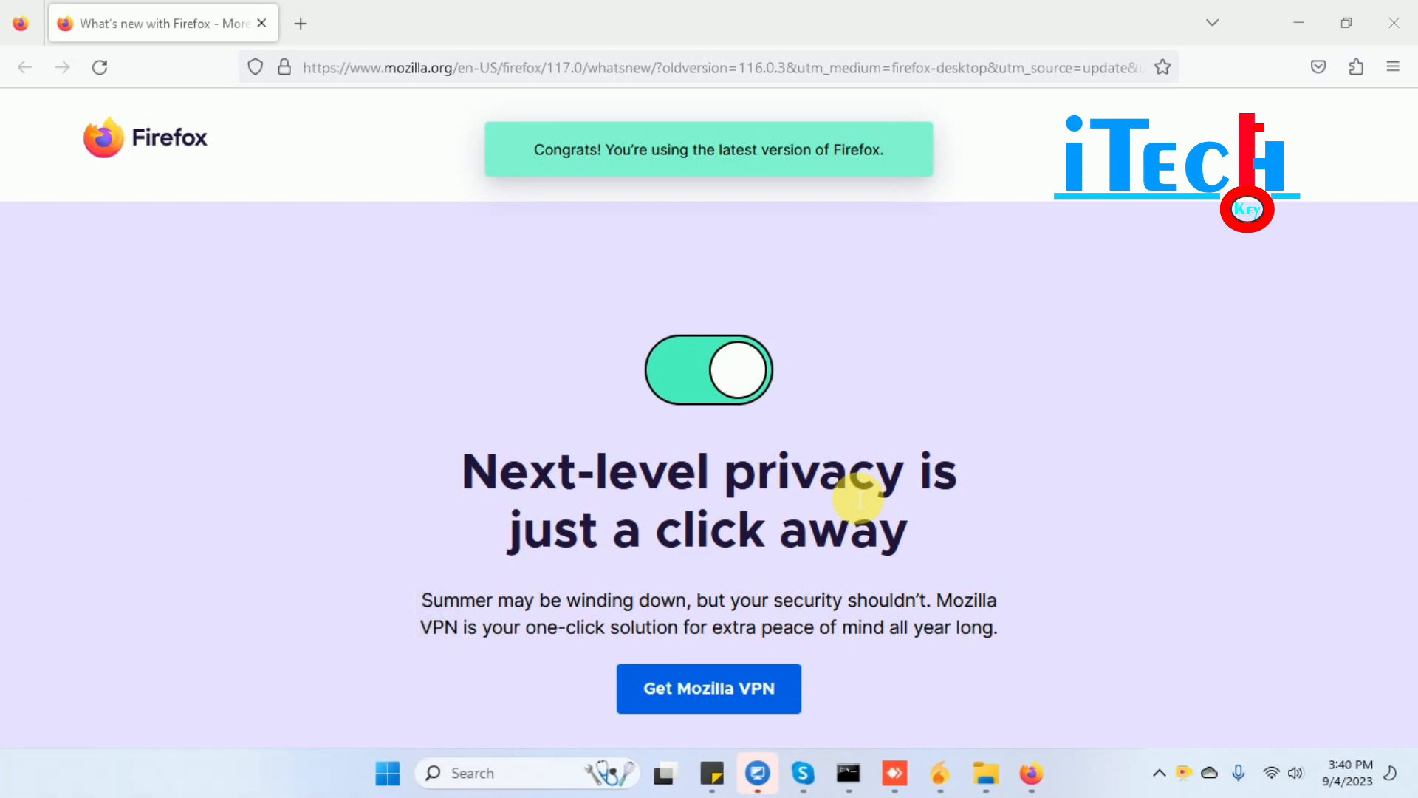
key(BackSpace)
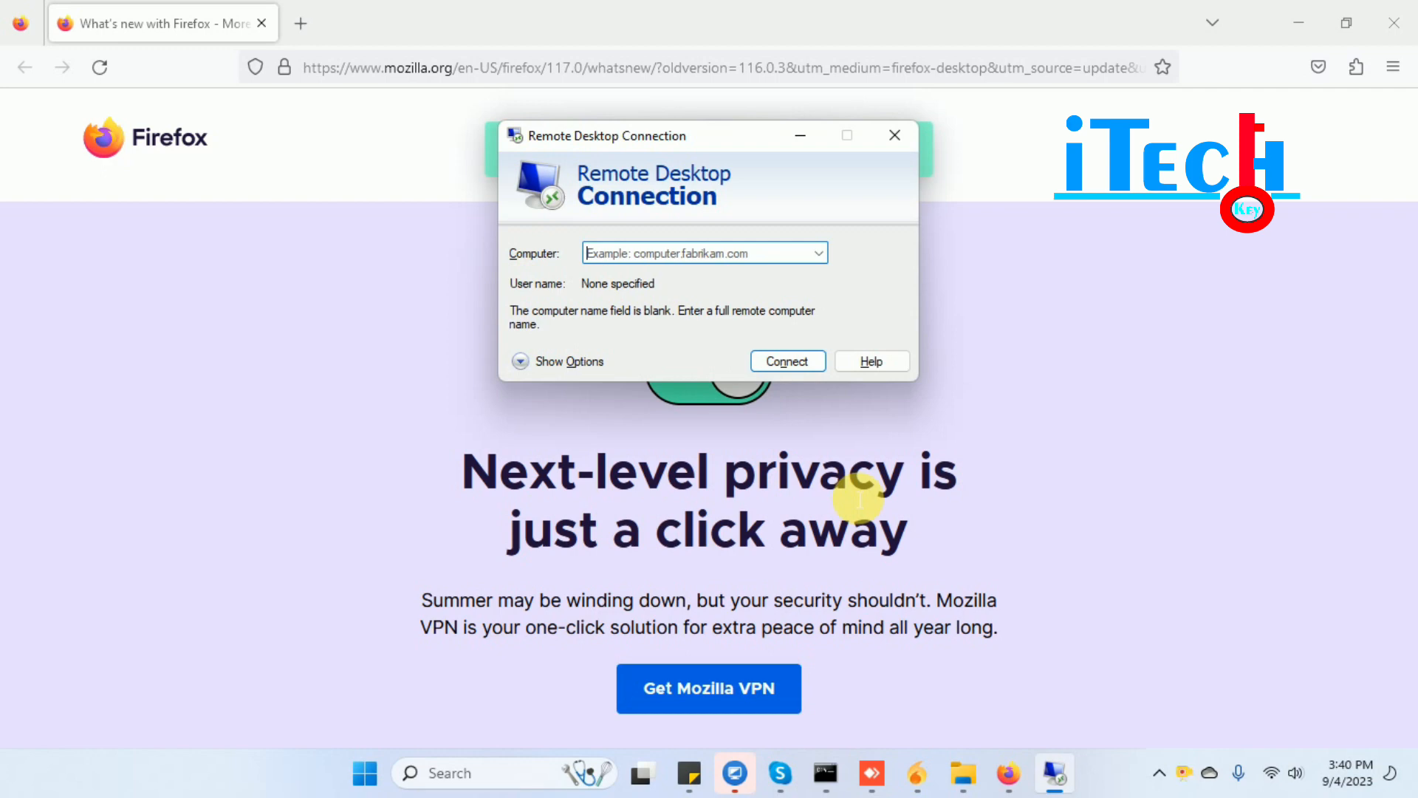
text(103.198.172.2)
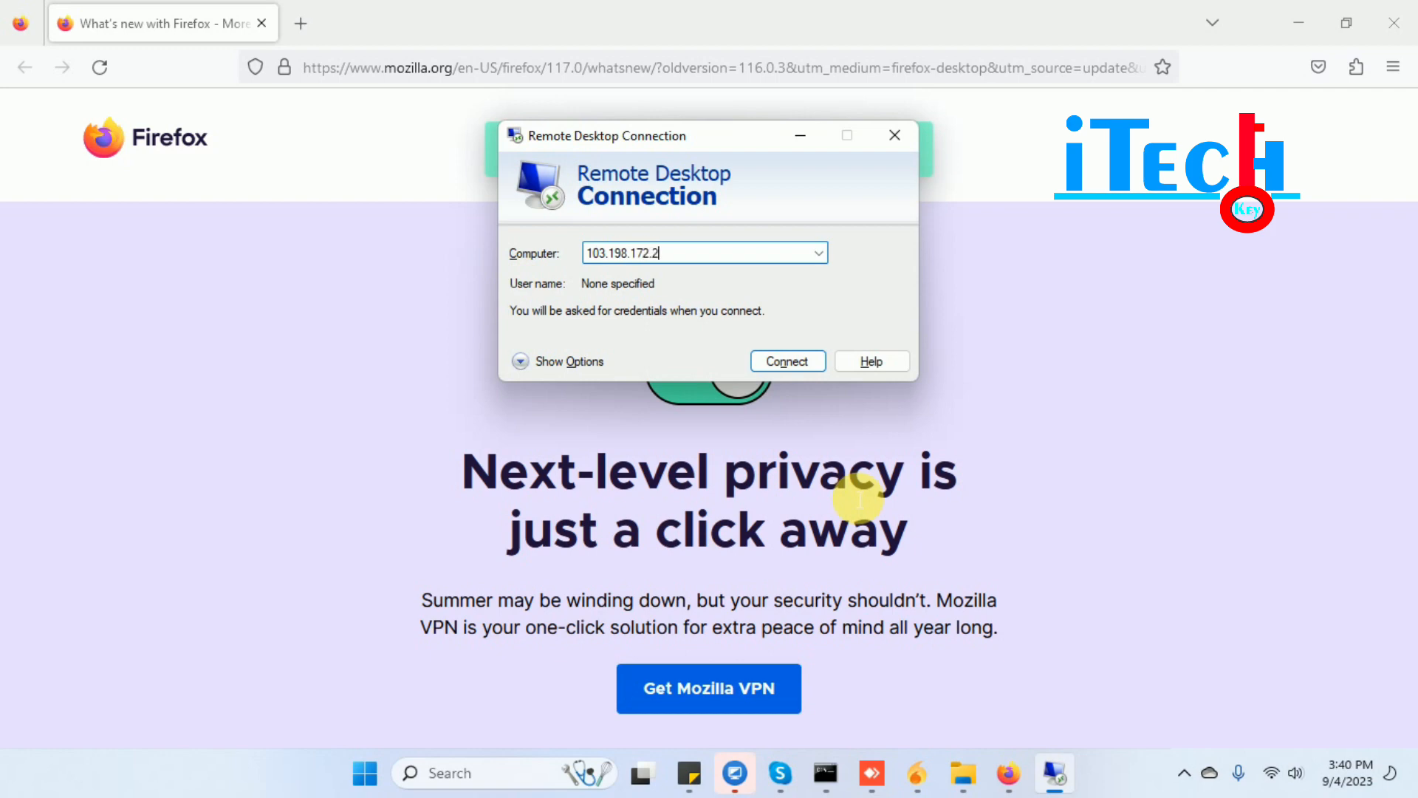
text(5)
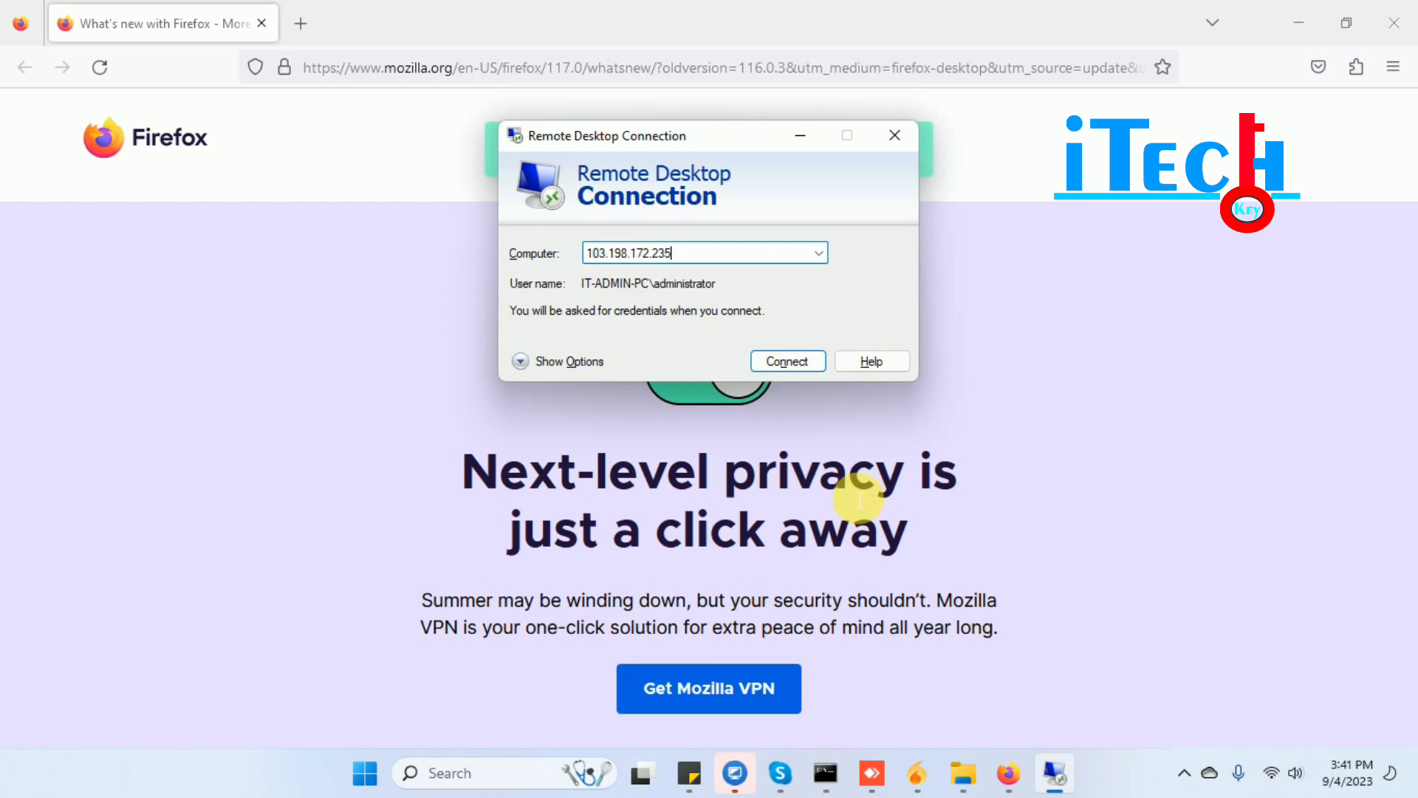
- Connect to 103.198.172.235 with a different local account's username and password, accepting the certificate warning
key(Return)
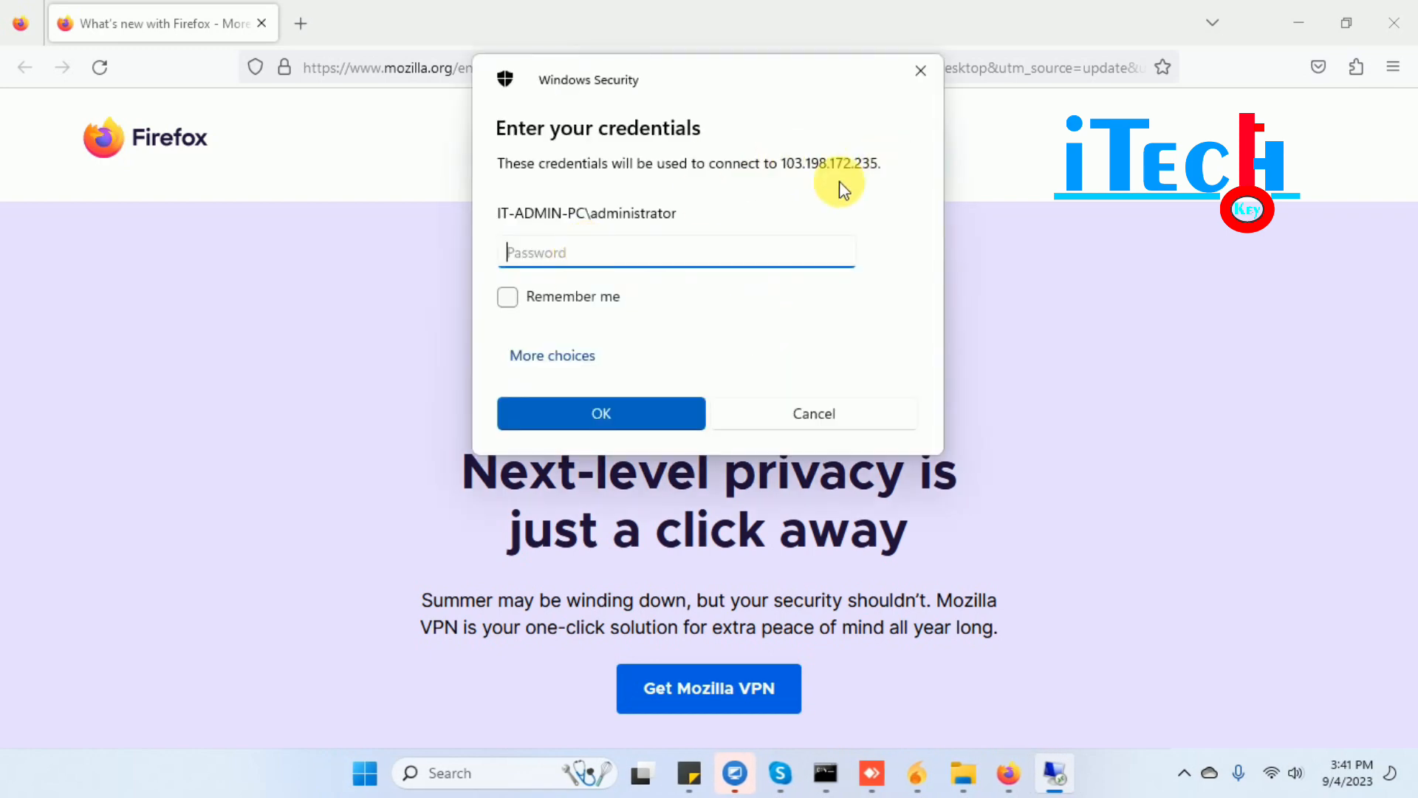
click(566, 359)
click(634, 477)
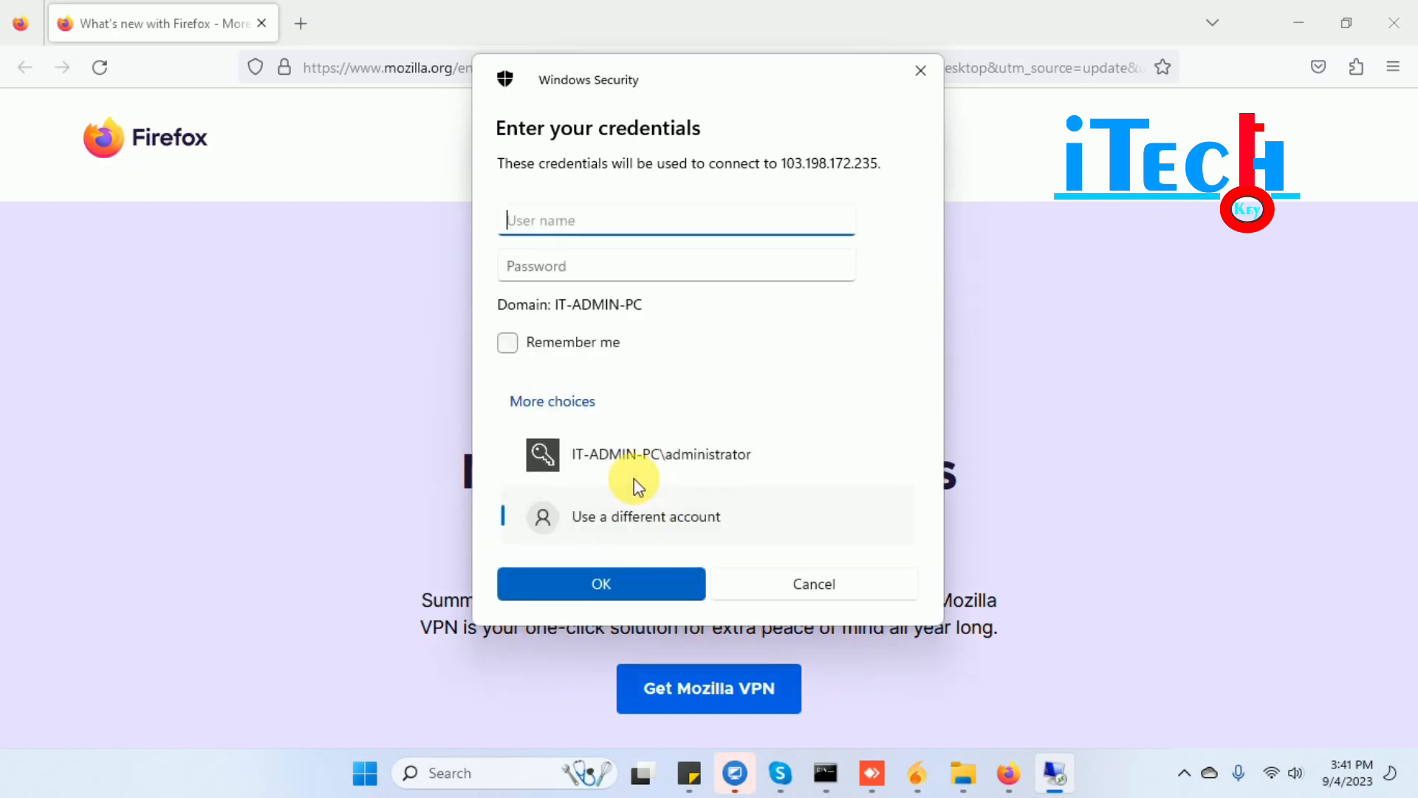
click(599, 521)
click(540, 227)
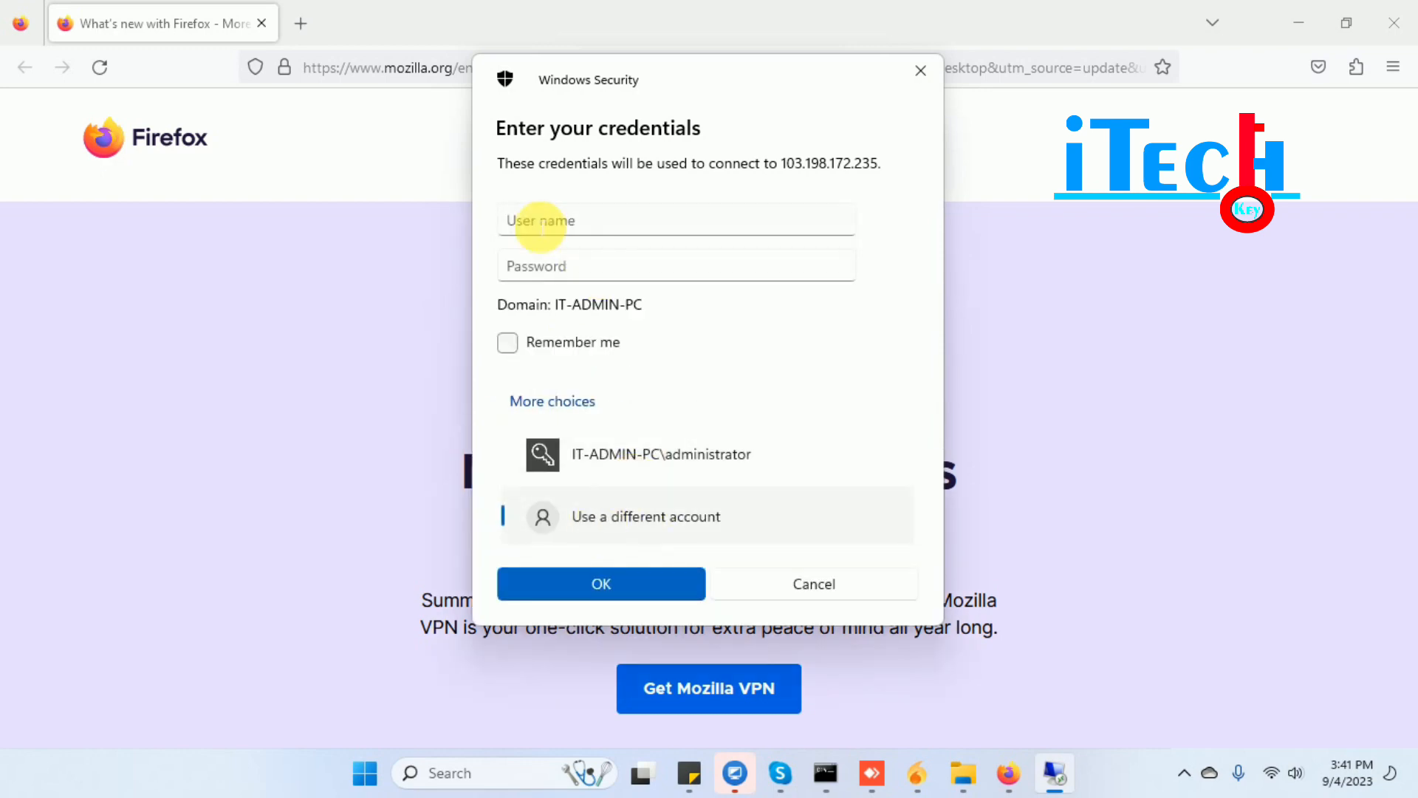
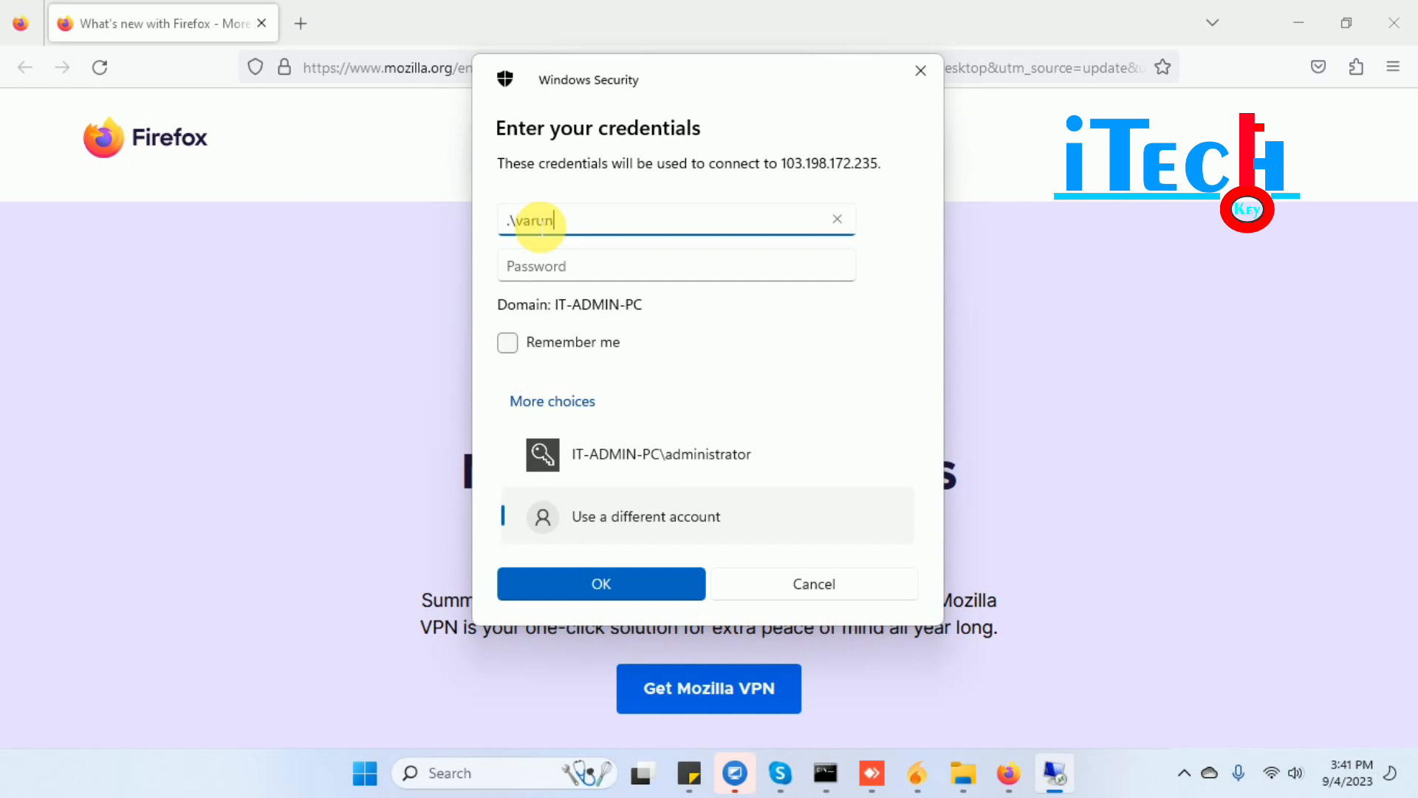
key(Tab)
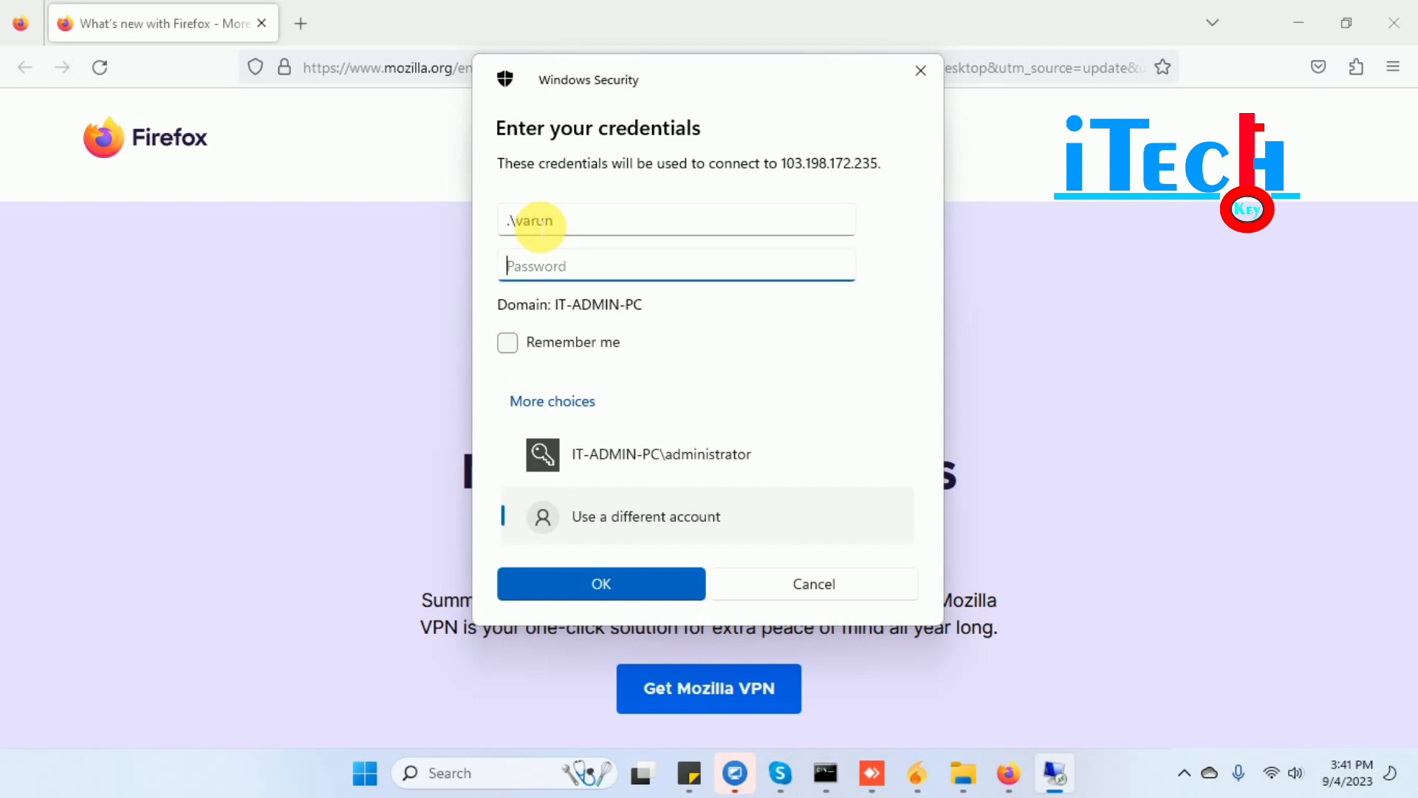
key(Return)
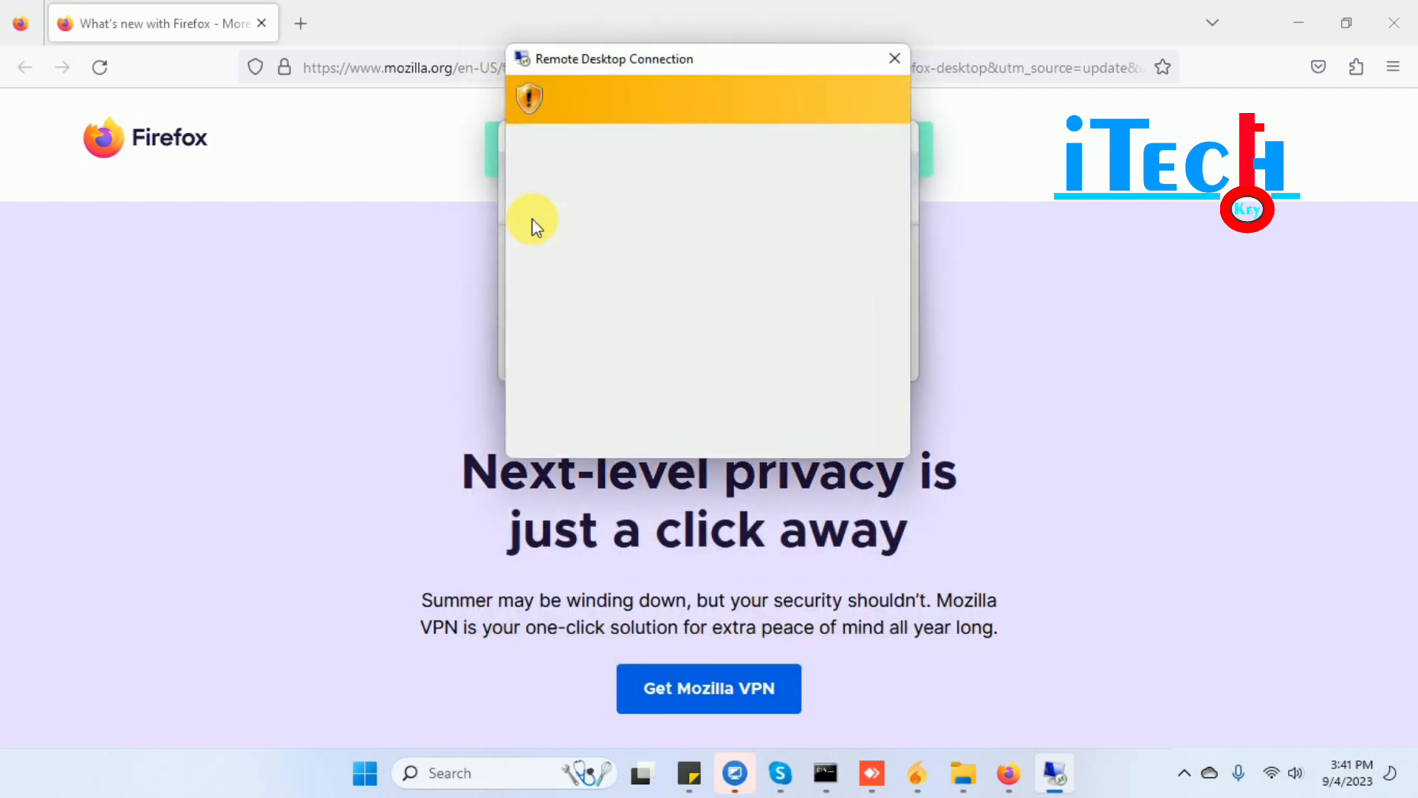
click(774, 435)
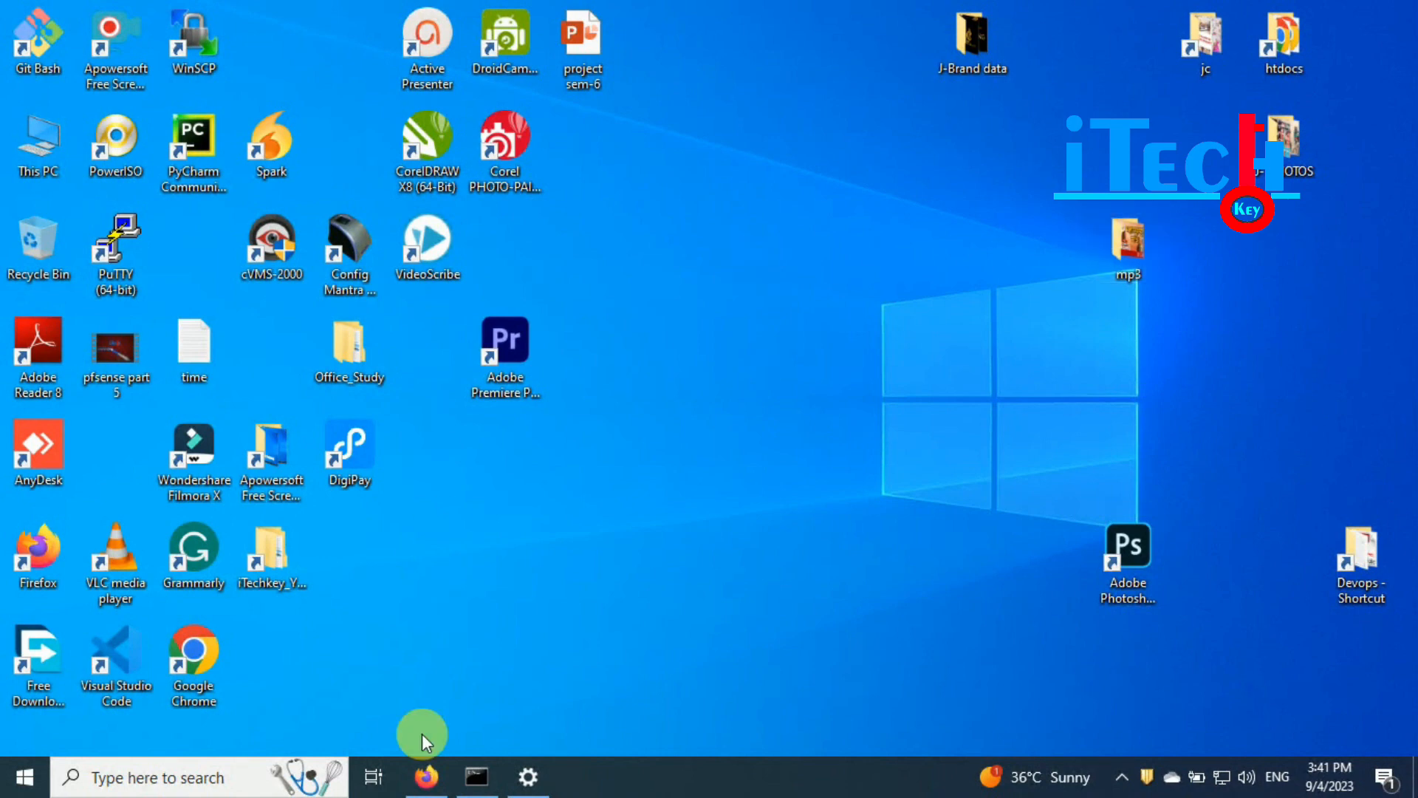
- Dismiss the CorelDRAW notice and search 'what is my ip' in a new Firefox tab
click(1395, 577)
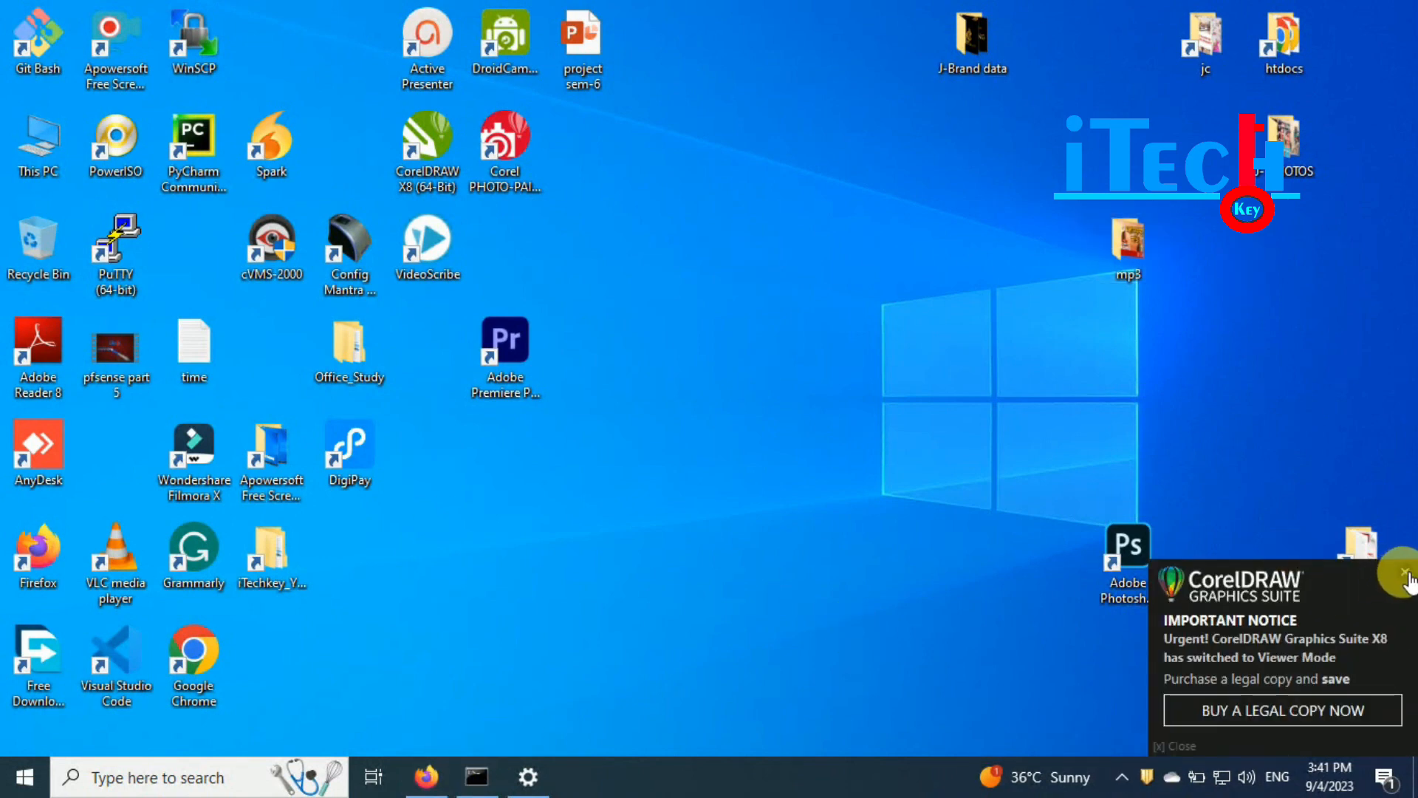
click(427, 788)
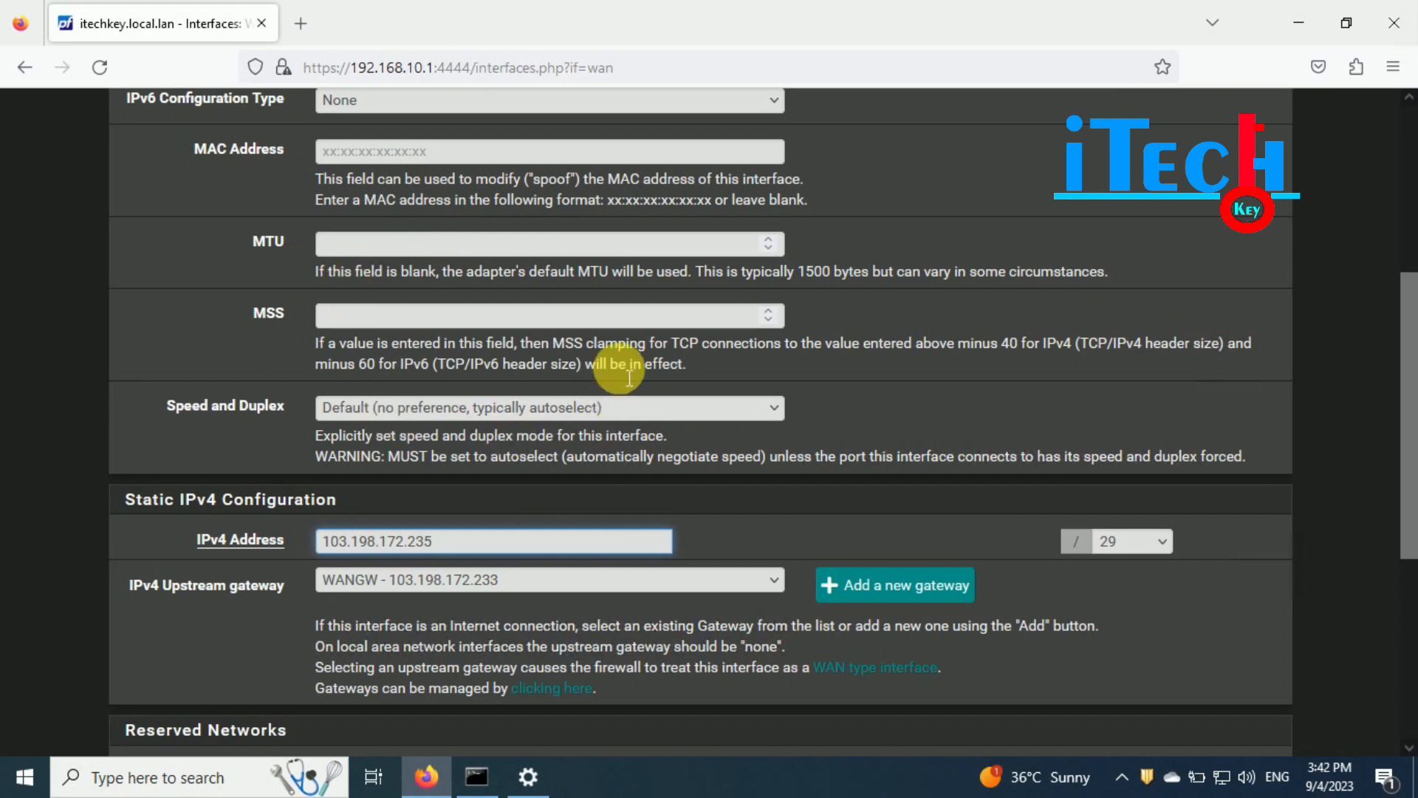
scroll(604, 384, up, 5)
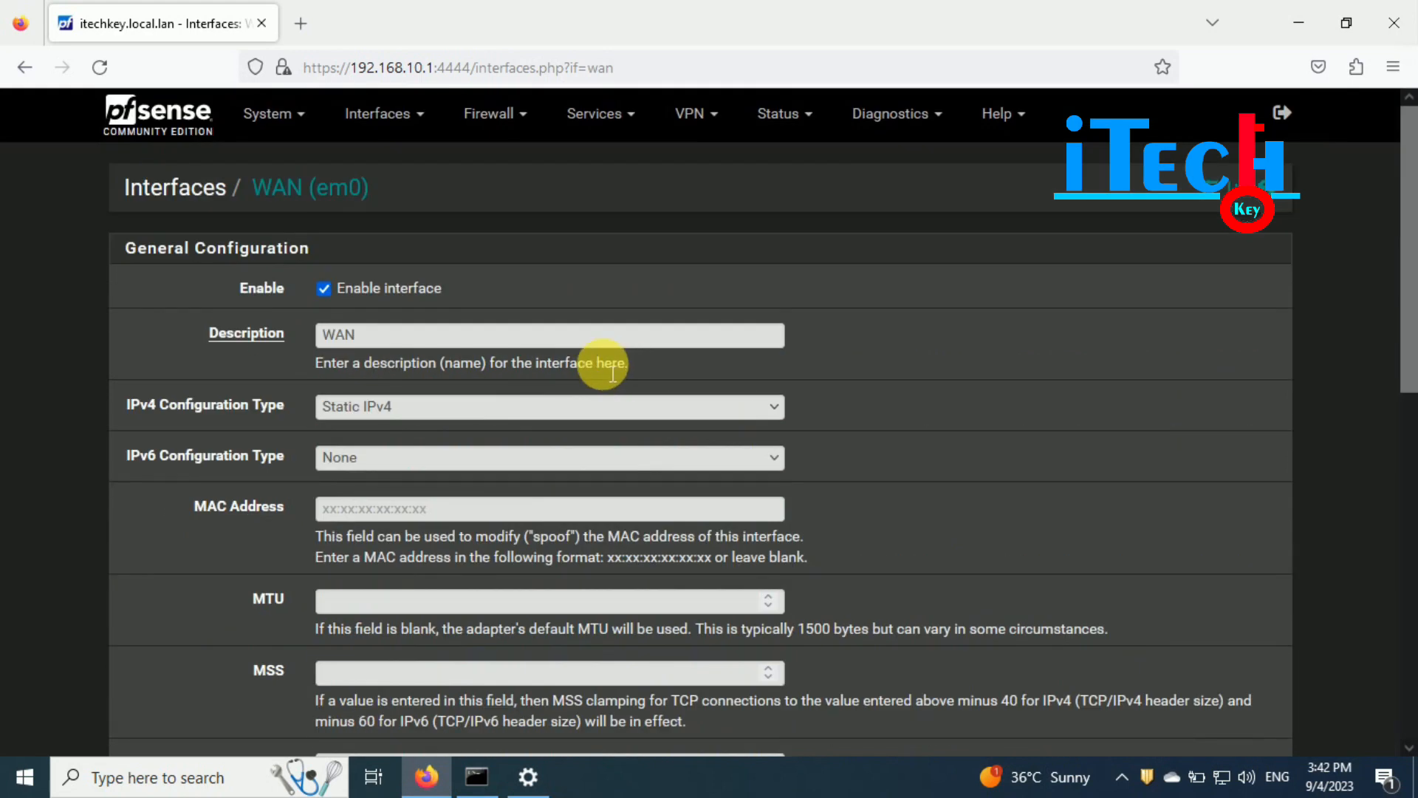
click(299, 24)
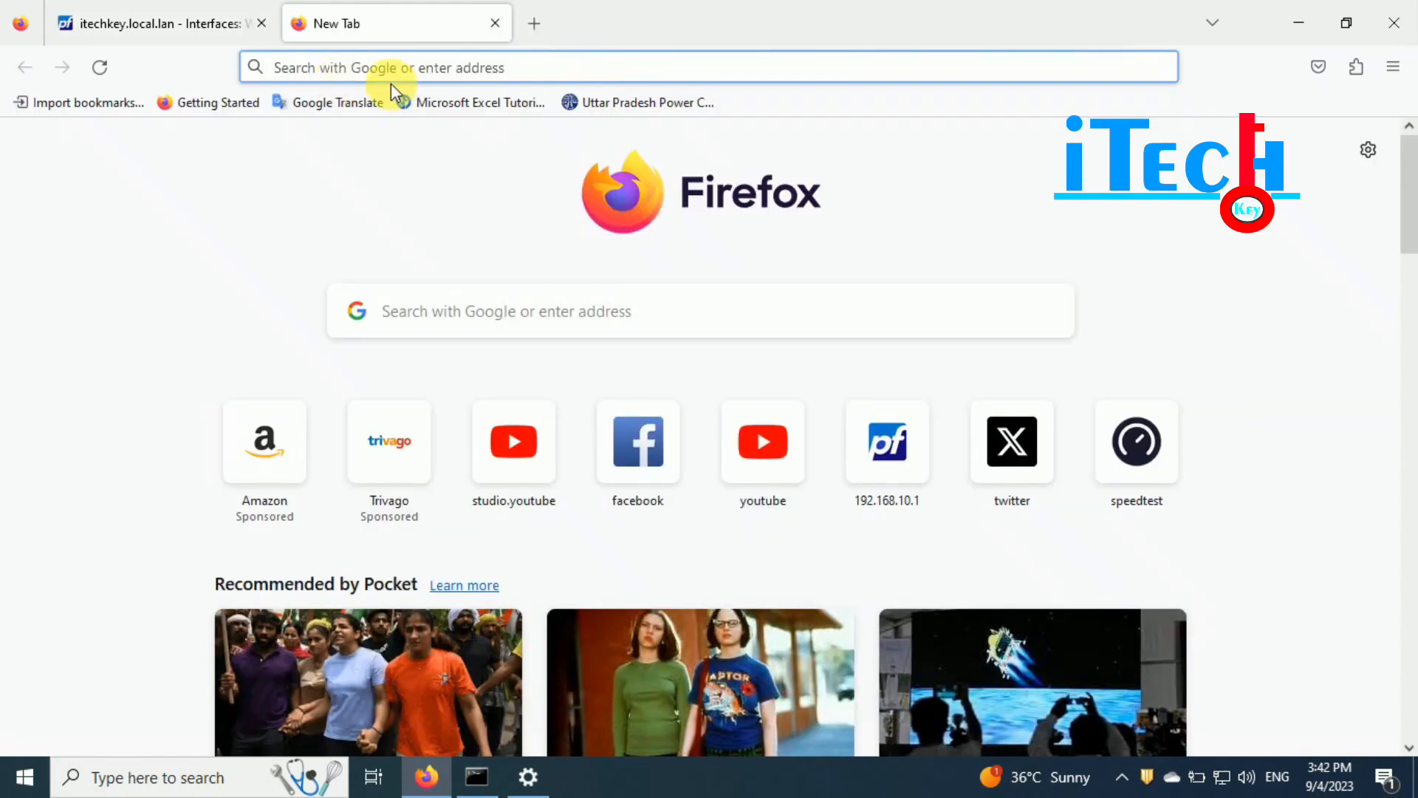
text(what)
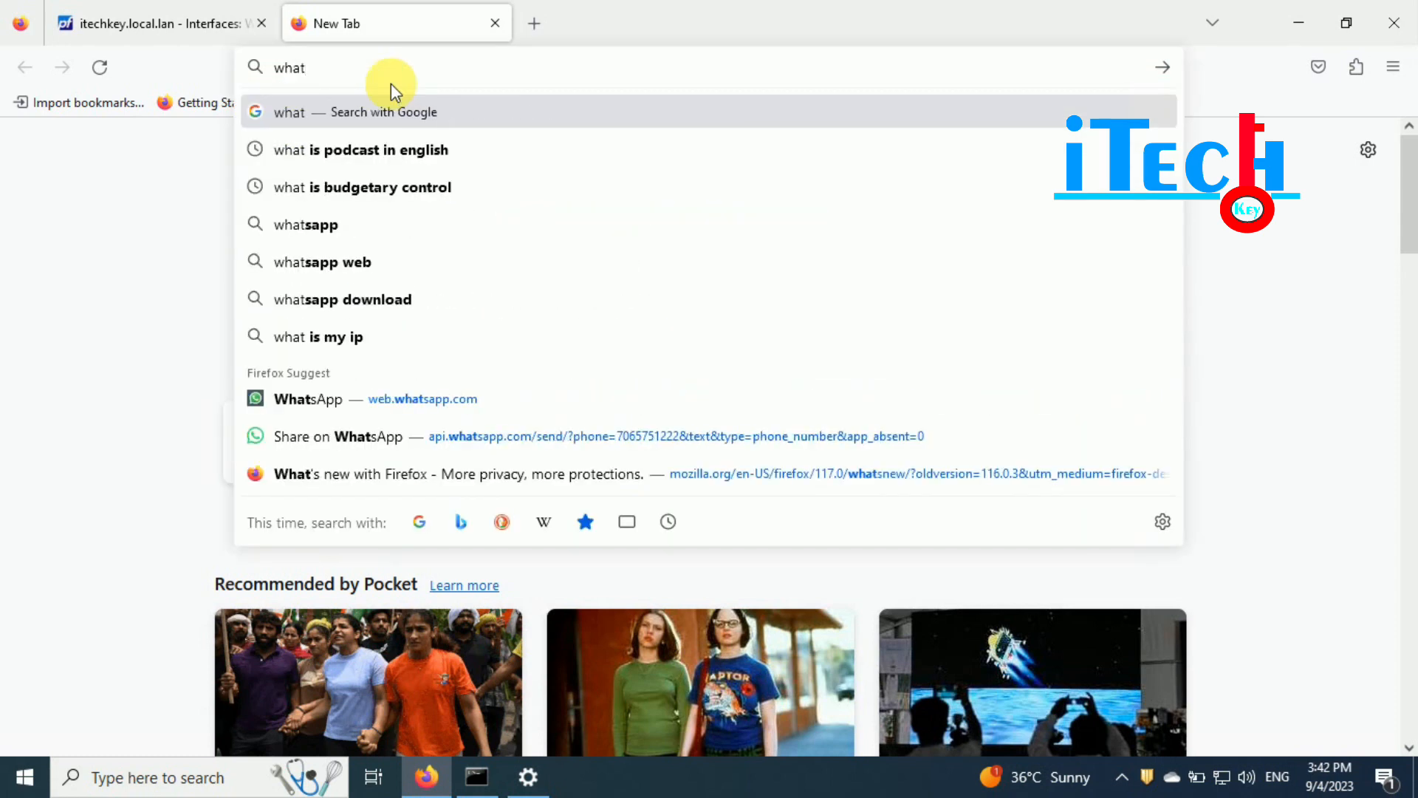
text( is my i)
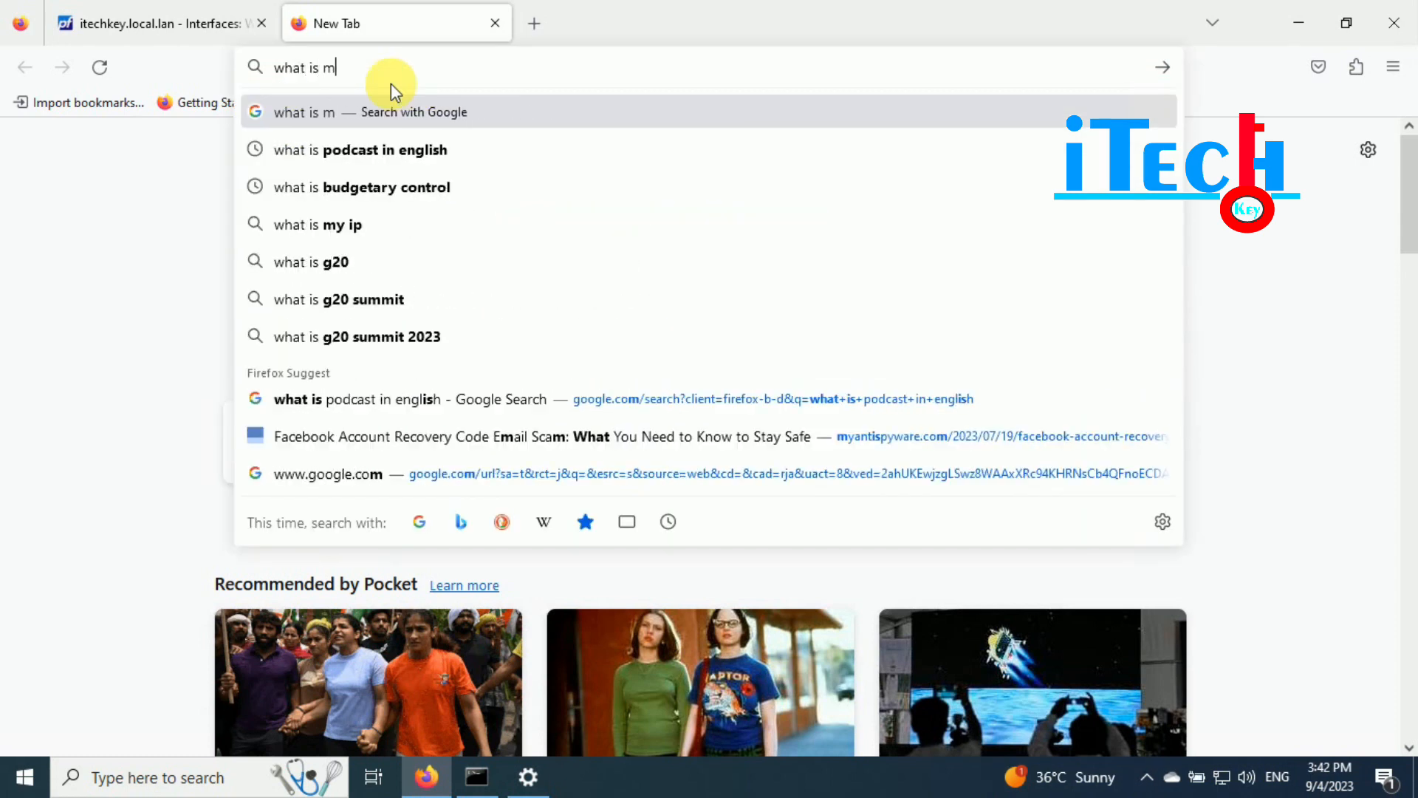
text(p)
key(Return)
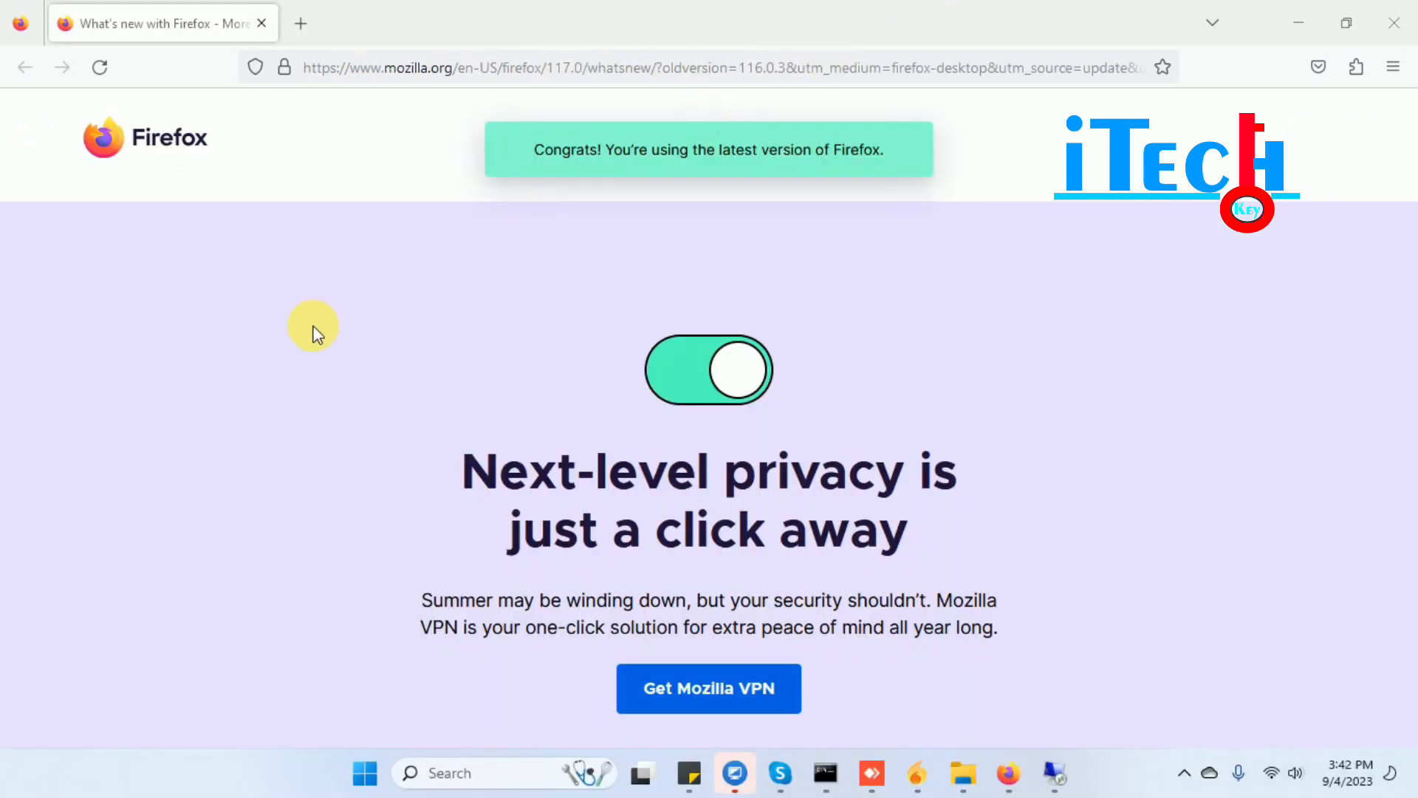
- Search 'whta is my ip', highlight the shown public IP, then return to the remote Remote Desktop settings
click(359, 68)
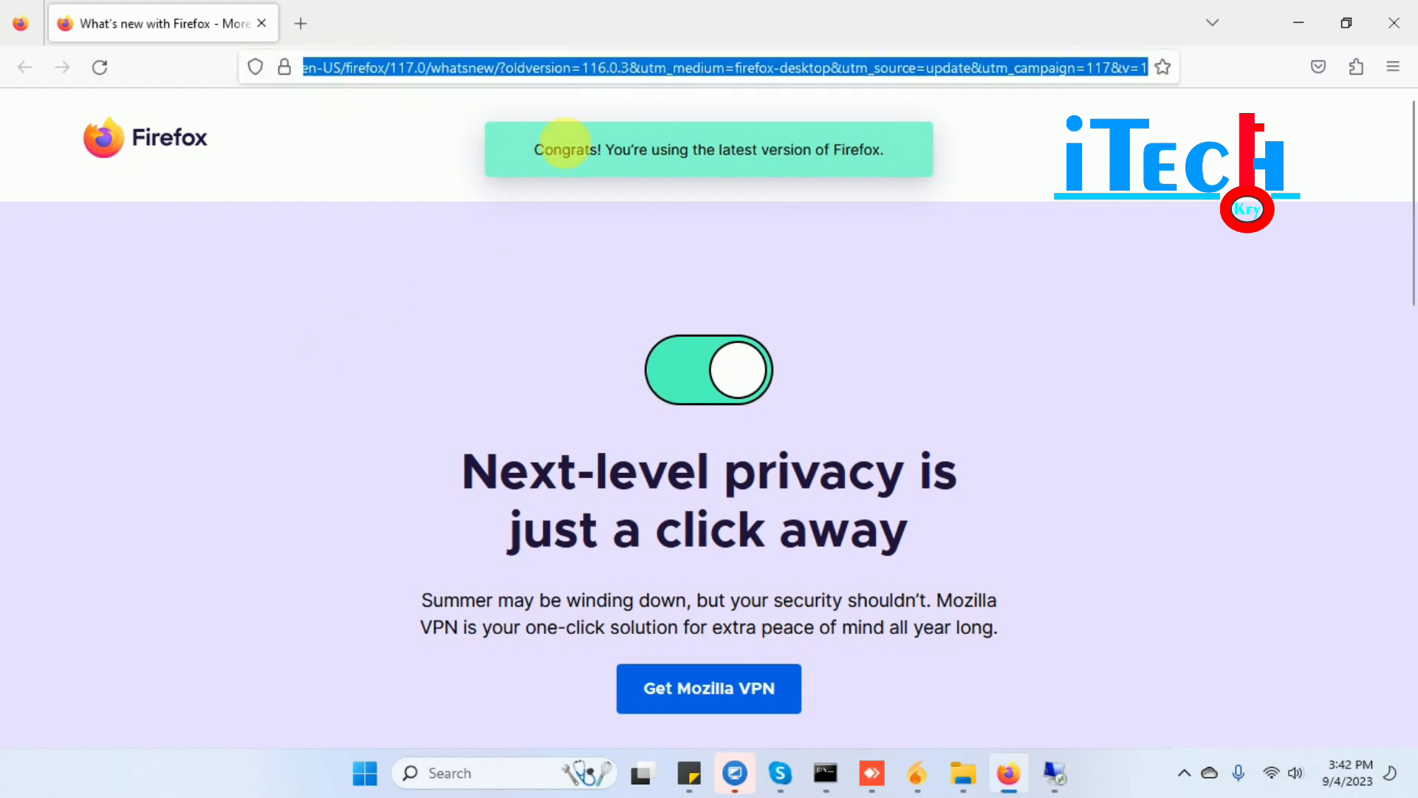
text(whta is my ip)
key(Return)
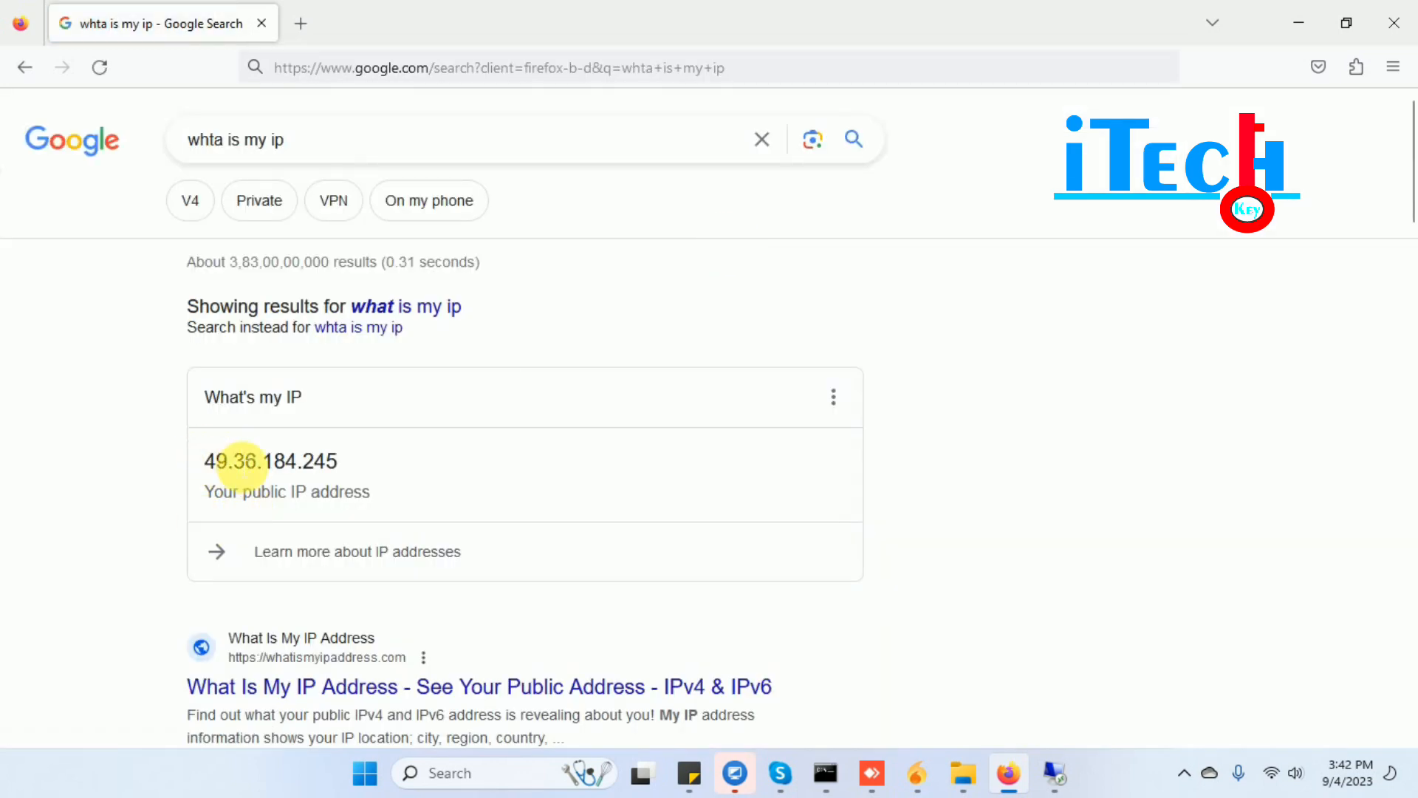
drag(342, 461, 201, 461)
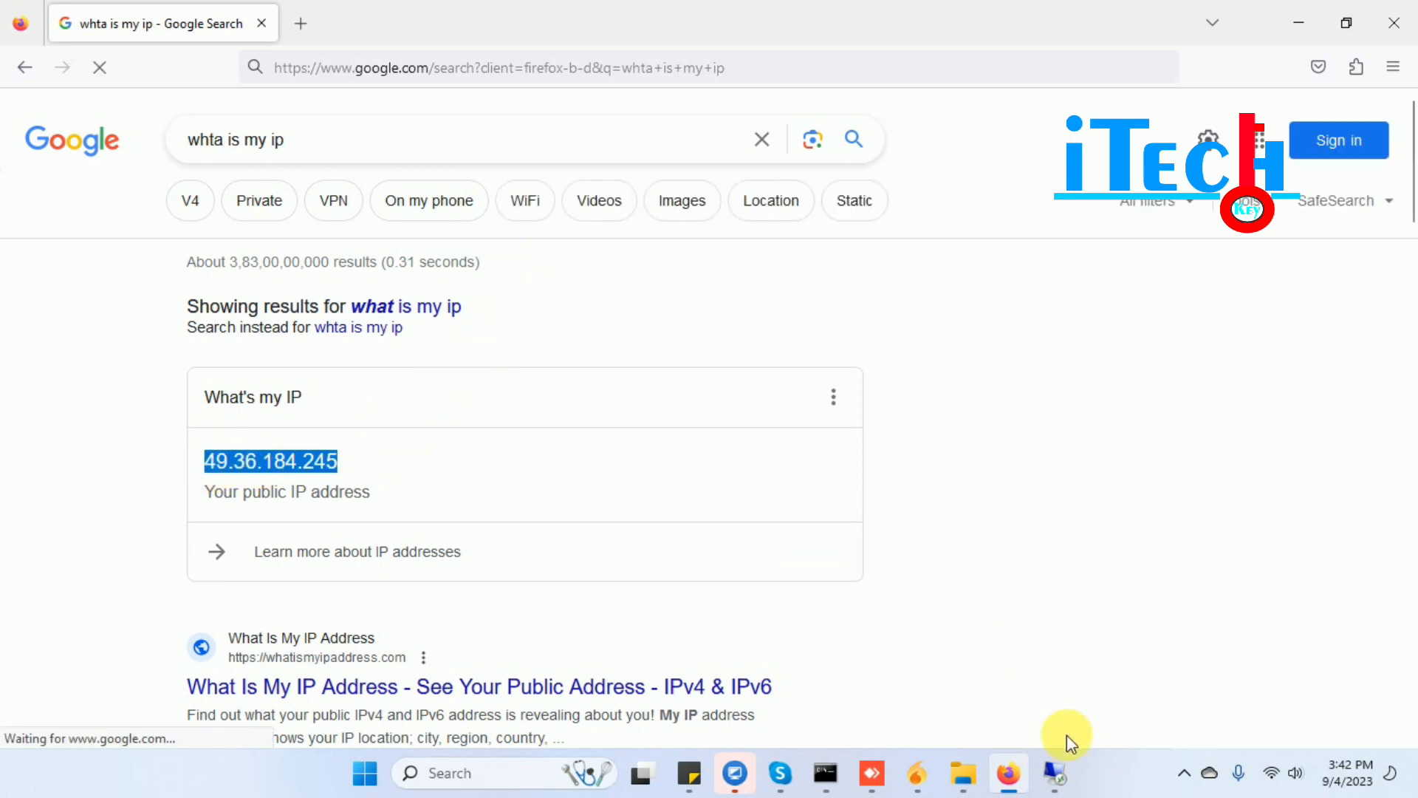
click(1054, 771)
click(529, 772)
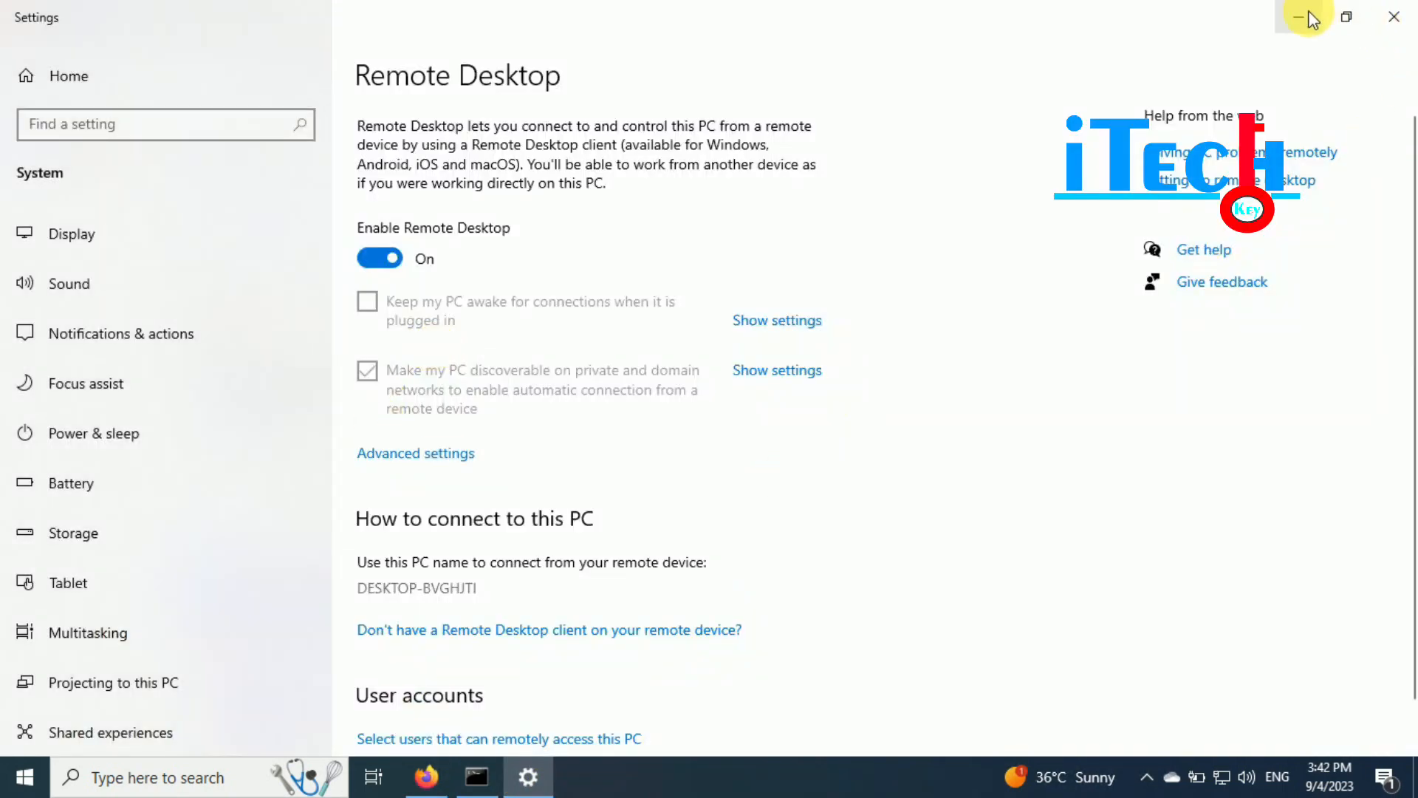
- Confirm the remote PC's IPv4 address 192.168.10.6 in the Command Prompt ipconfig output
click(1312, 13)
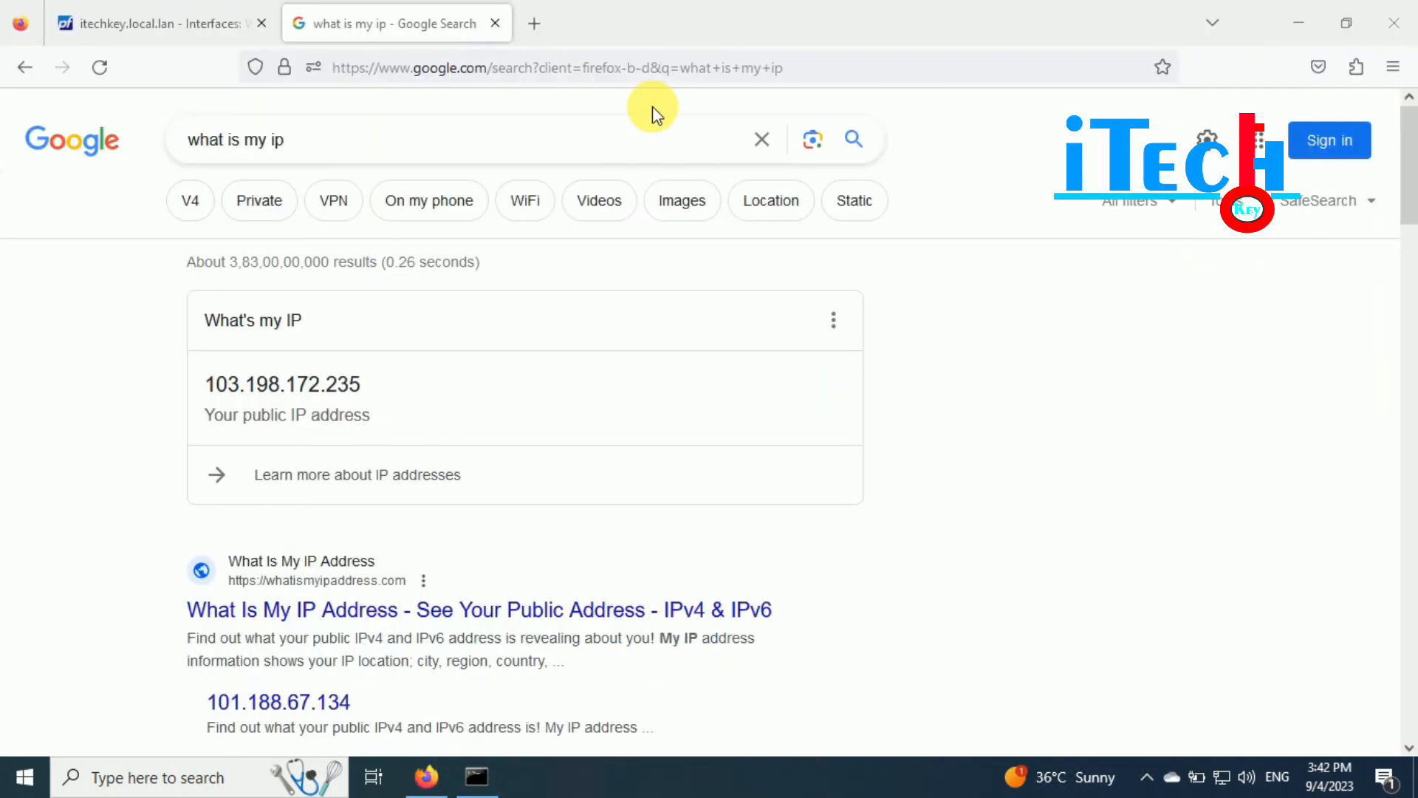
click(477, 775)
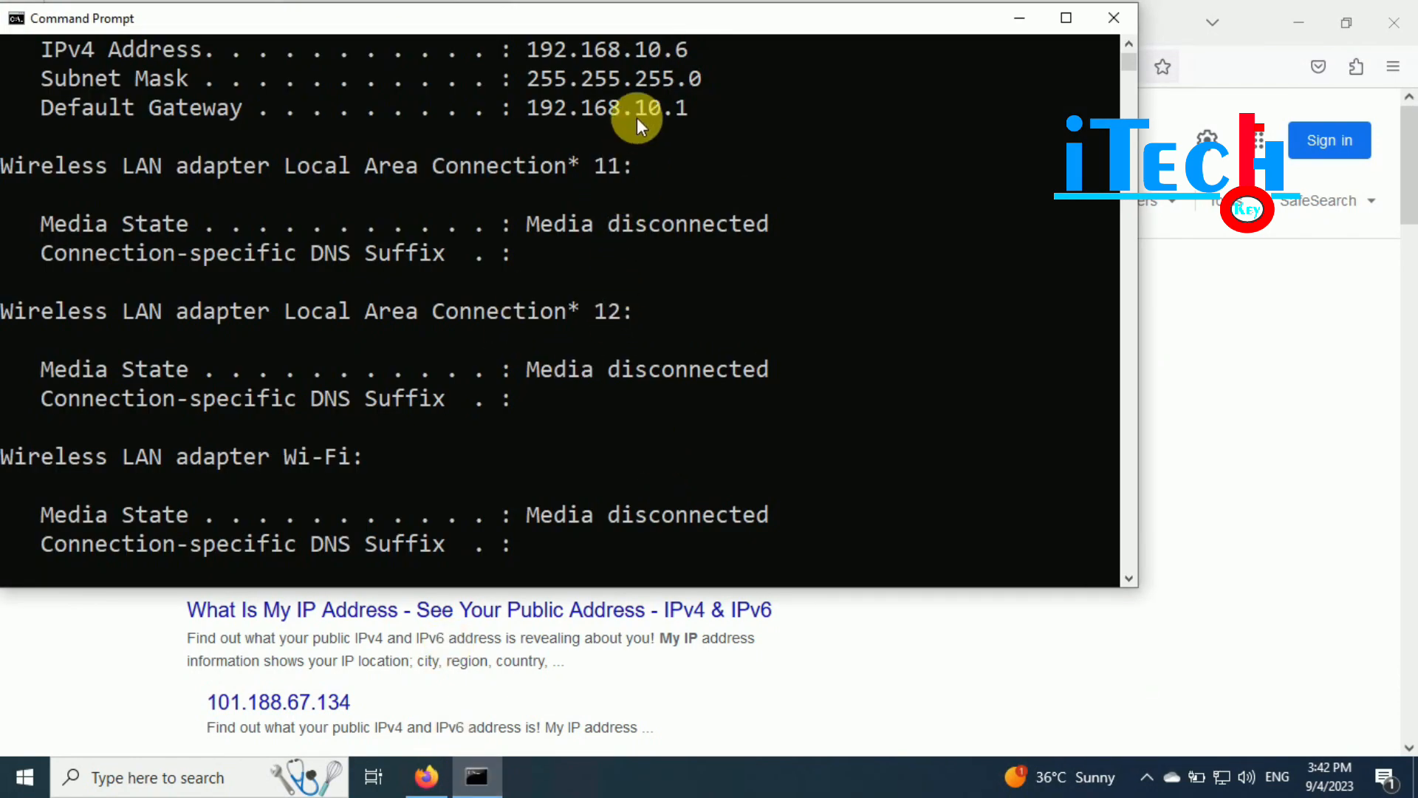
drag(528, 48, 694, 47)
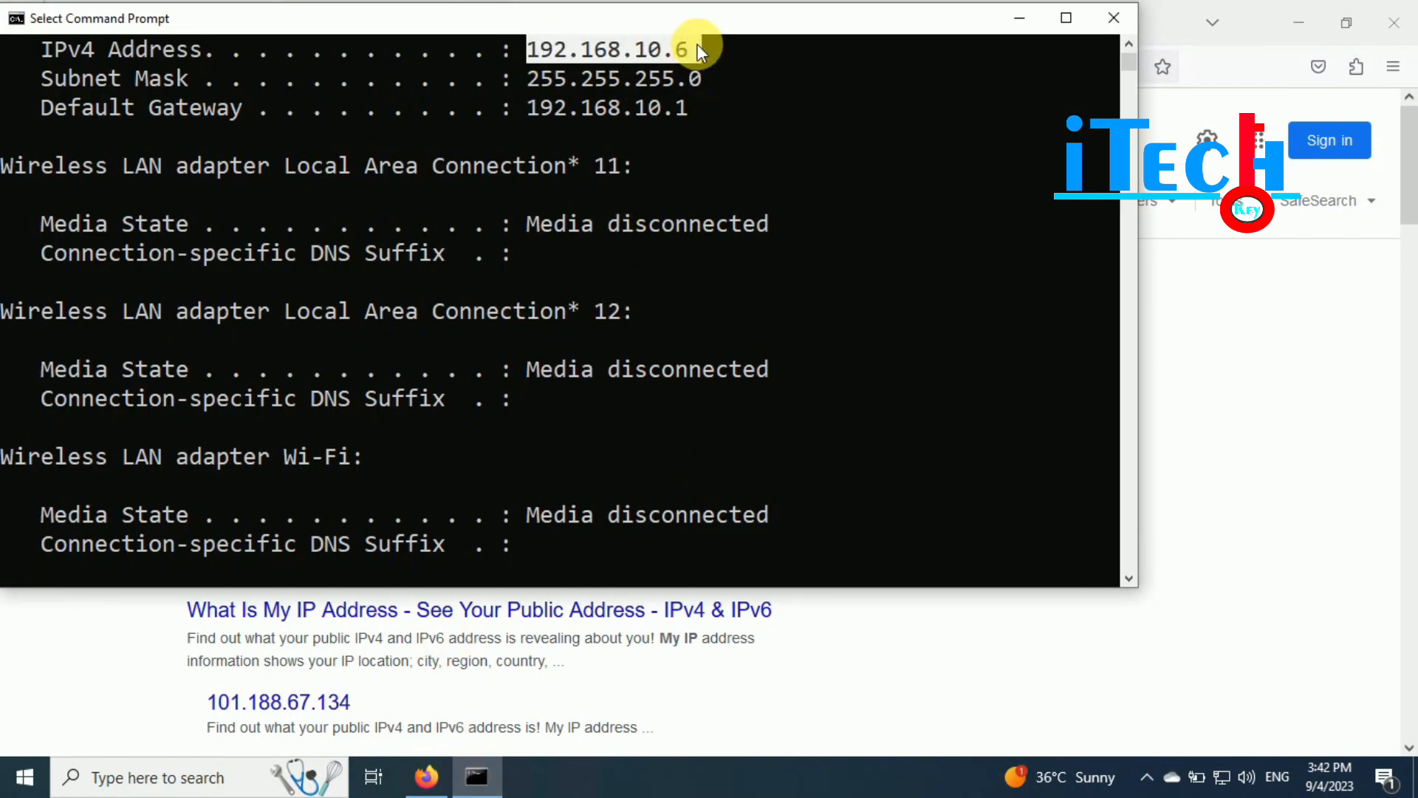
click(1020, 17)
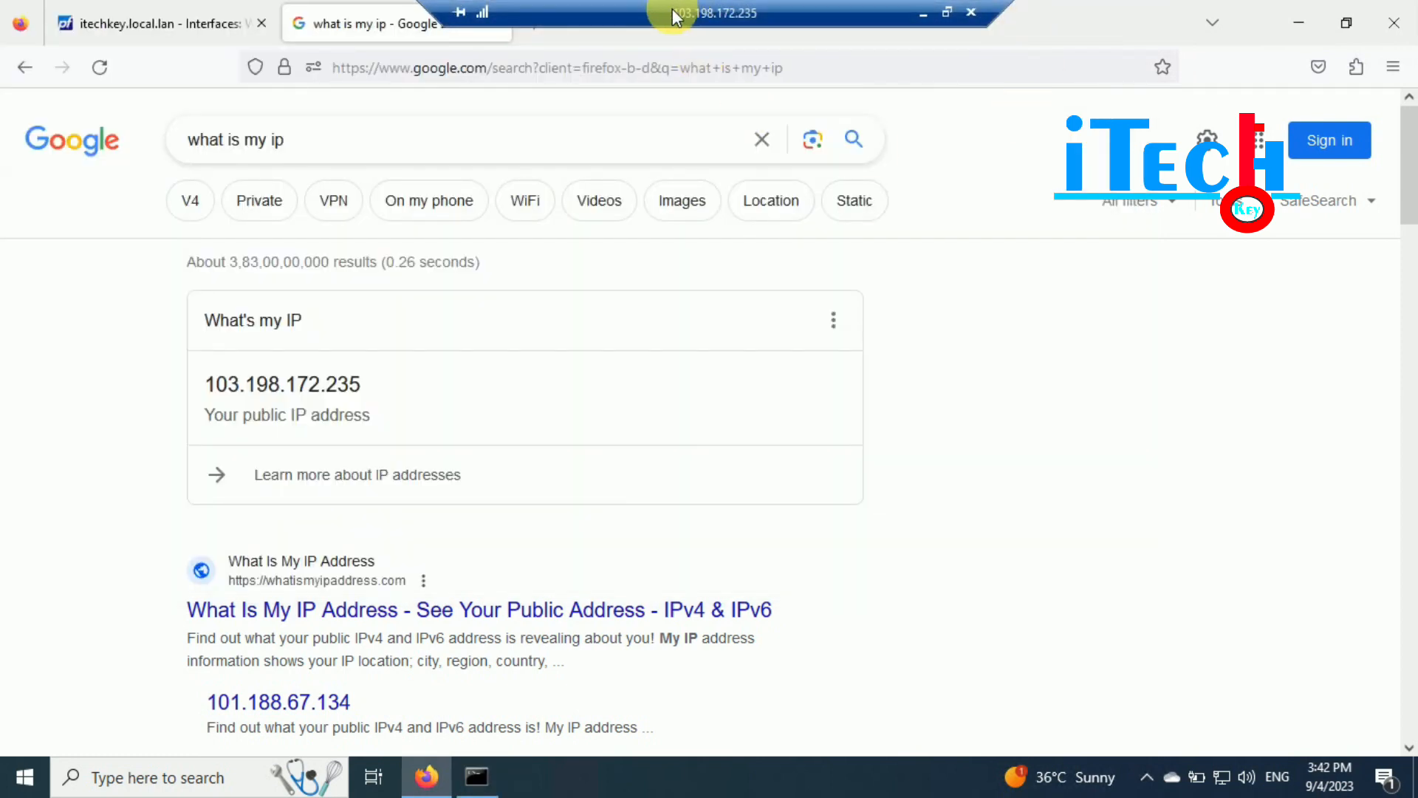
- Go to Firewall > NAT port forward rules in the pfSense tab
click(156, 21)
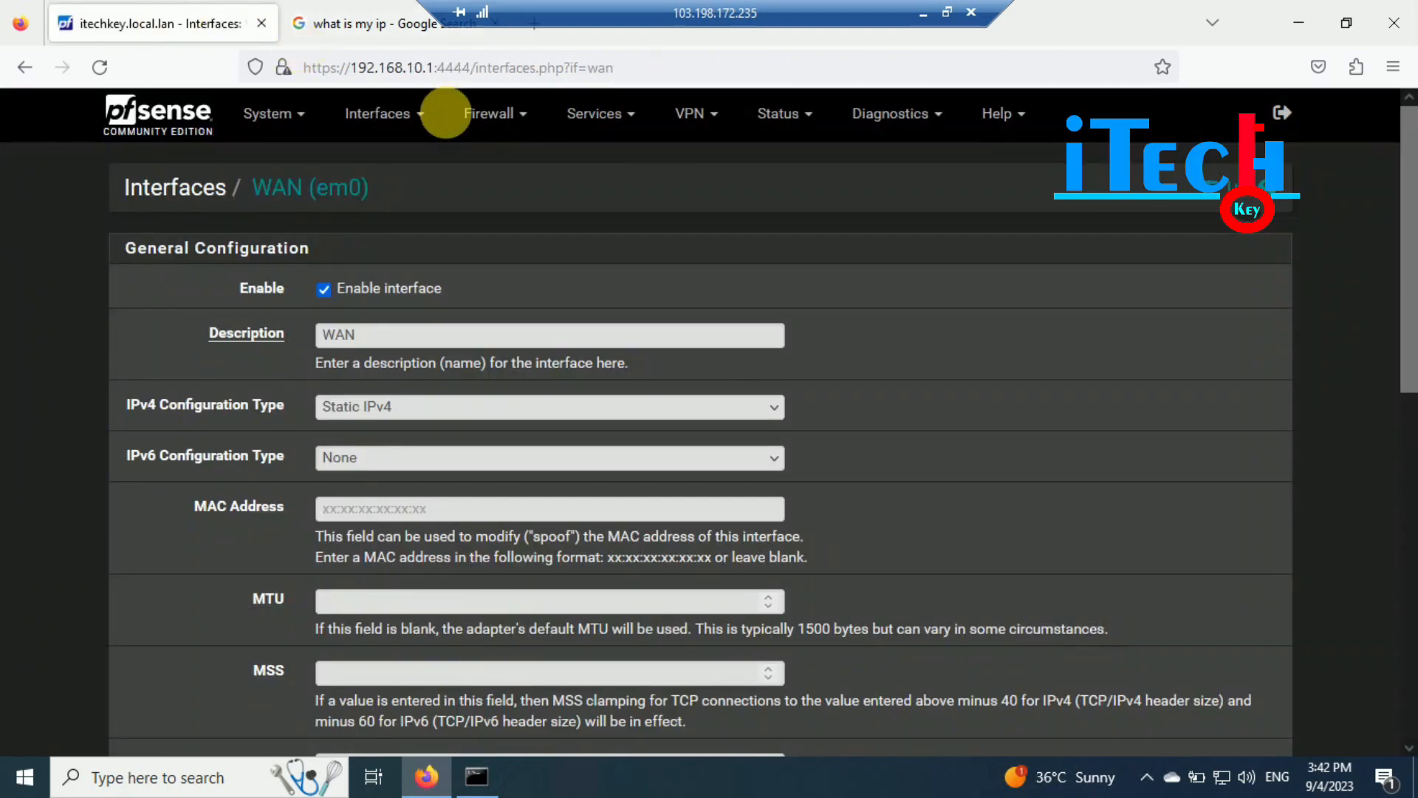
click(487, 113)
click(491, 184)
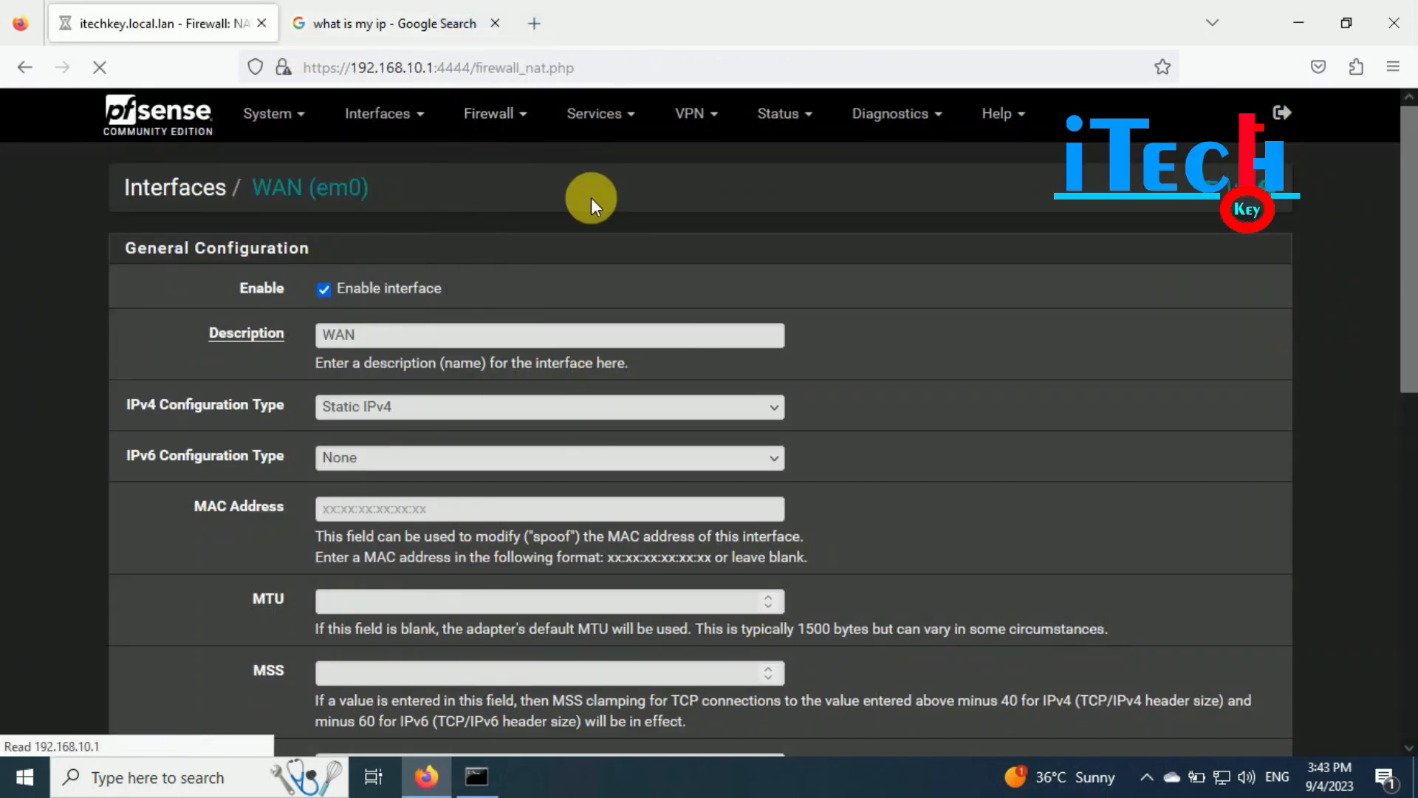